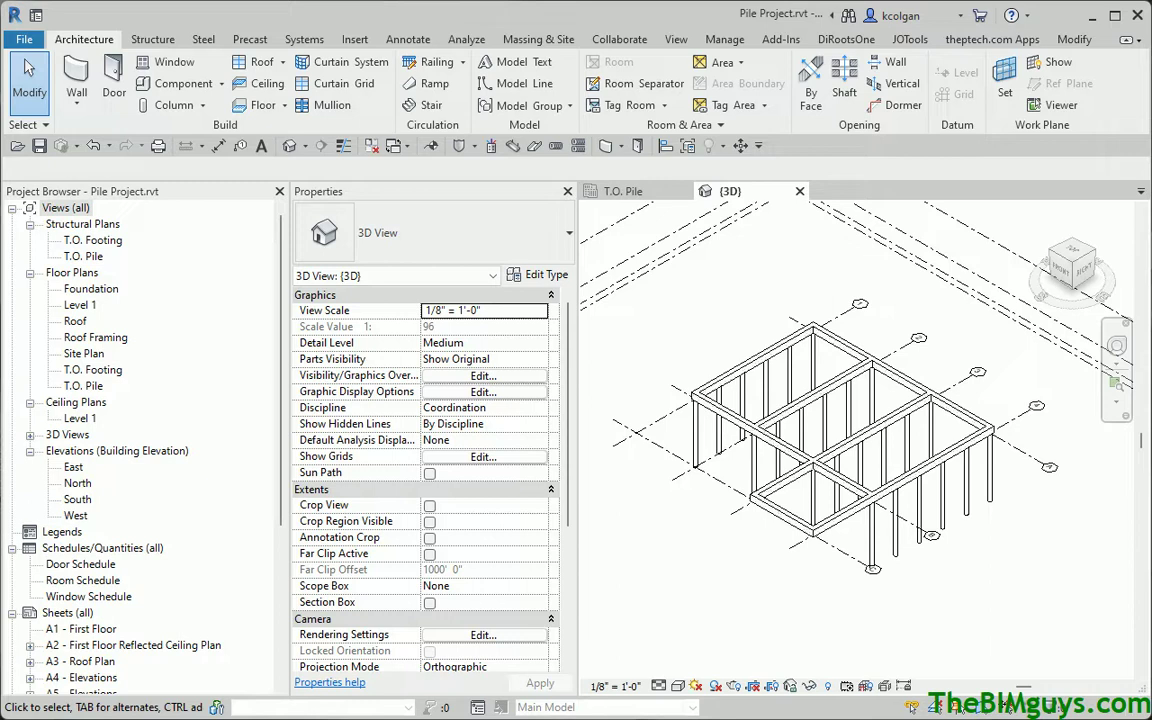
- Open the T.O. Pile structural plan and select the tagged 12" diameter steel pipe pile on grid 1
{"action": "left_click", "coordinate": [1117, 383]}
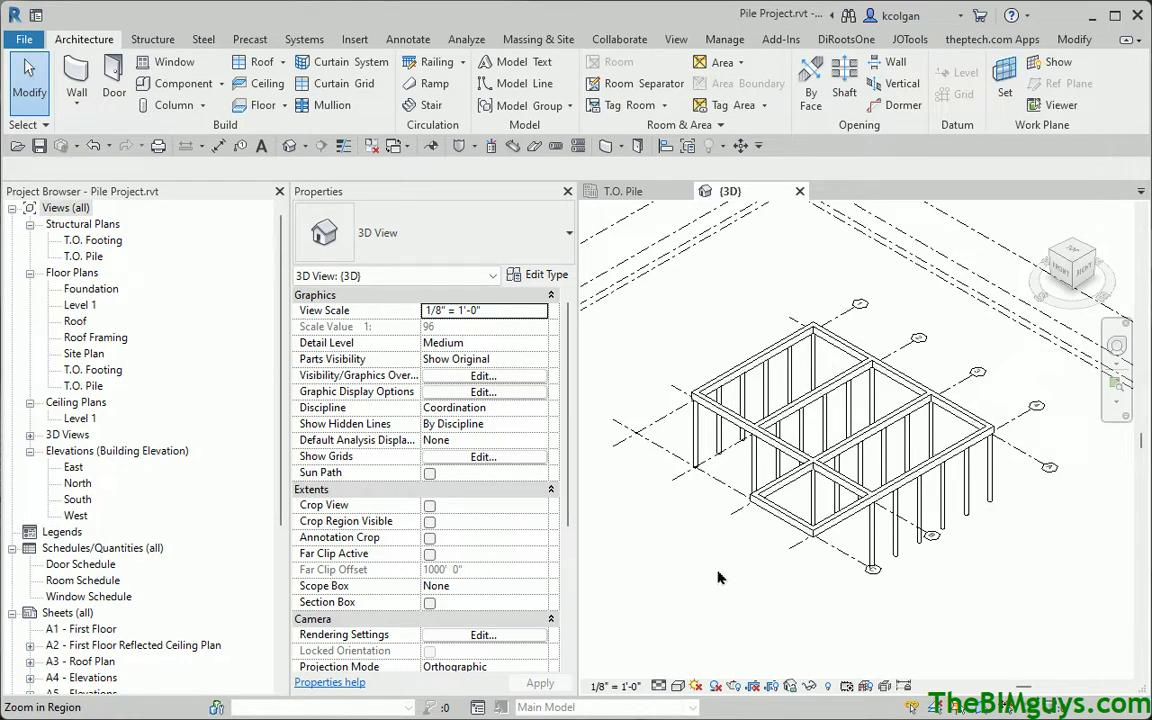
{"action": "left_click", "coordinate": [86, 257]}
{"action": "double_click", "coordinate": [86, 257]}
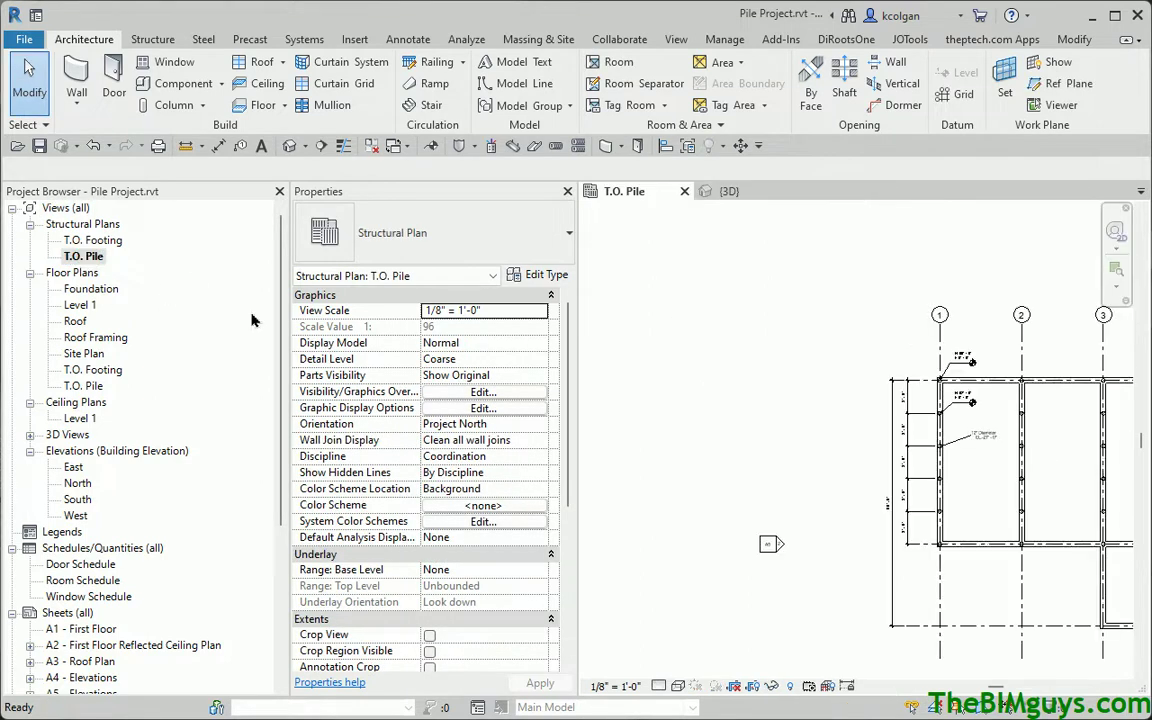
{"action": "scroll", "coordinate": [905, 430], "scroll_direction": "up", "scroll_amount": 5}
{"action": "mouse_move", "coordinate": [880, 425]}
{"action": "middle_mouse_down"}
{"action": "mouse_move", "coordinate": [600, 448]}
{"action": "mouse_move", "coordinate": [882, 442]}
{"action": "middle_mouse_up"}
{"action": "scroll", "coordinate": [686, 362], "scroll_direction": "up", "scroll_amount": 4}
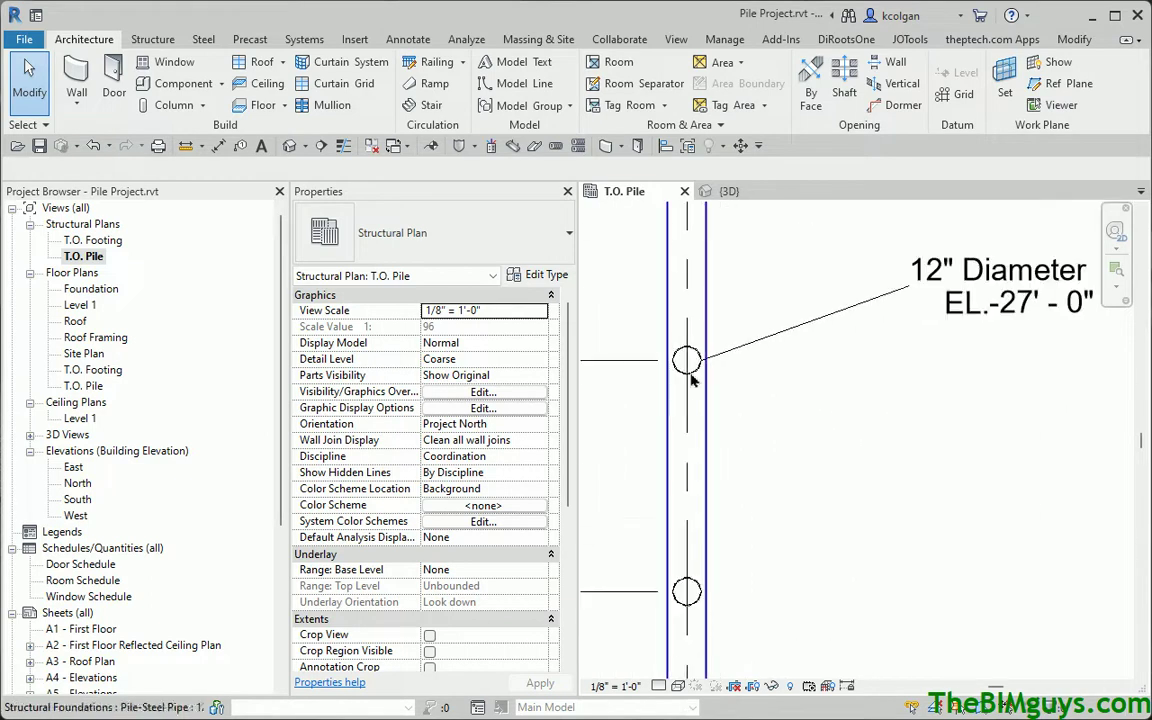
{"action": "left_click", "coordinate": [688, 362]}
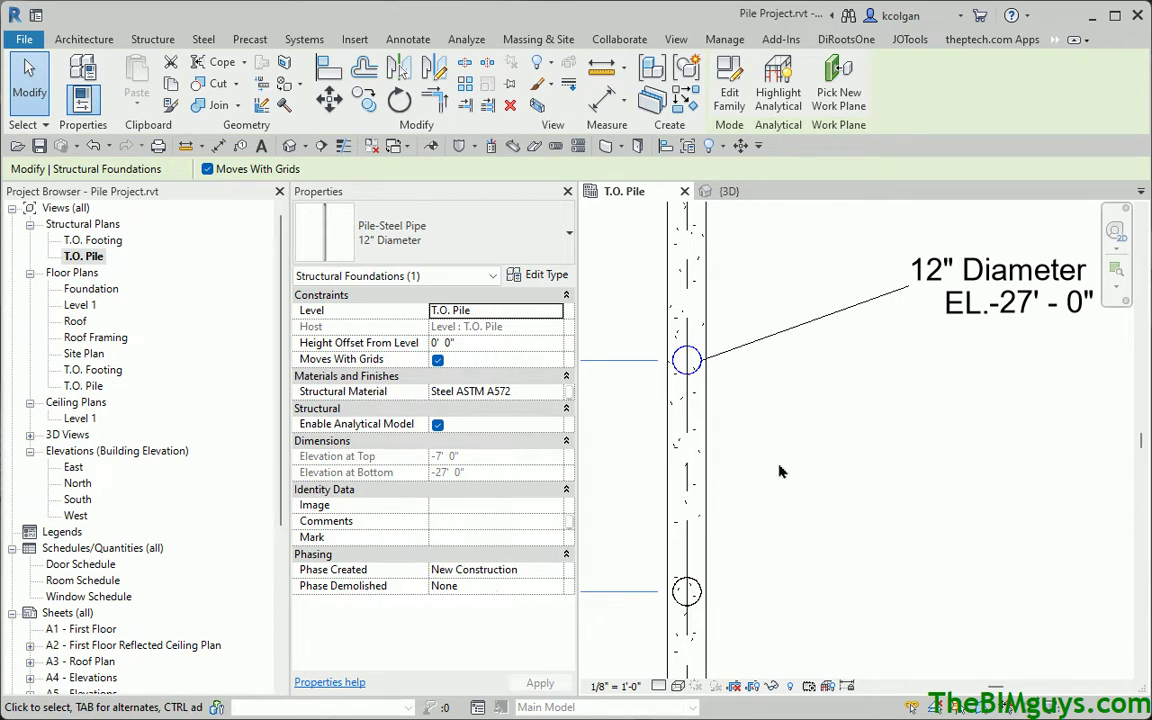
{"action": "scroll", "coordinate": [846, 427], "scroll_direction": "down", "scroll_amount": 3}
{"action": "scroll", "coordinate": [860, 458], "scroll_direction": "down", "scroll_amount": 2}
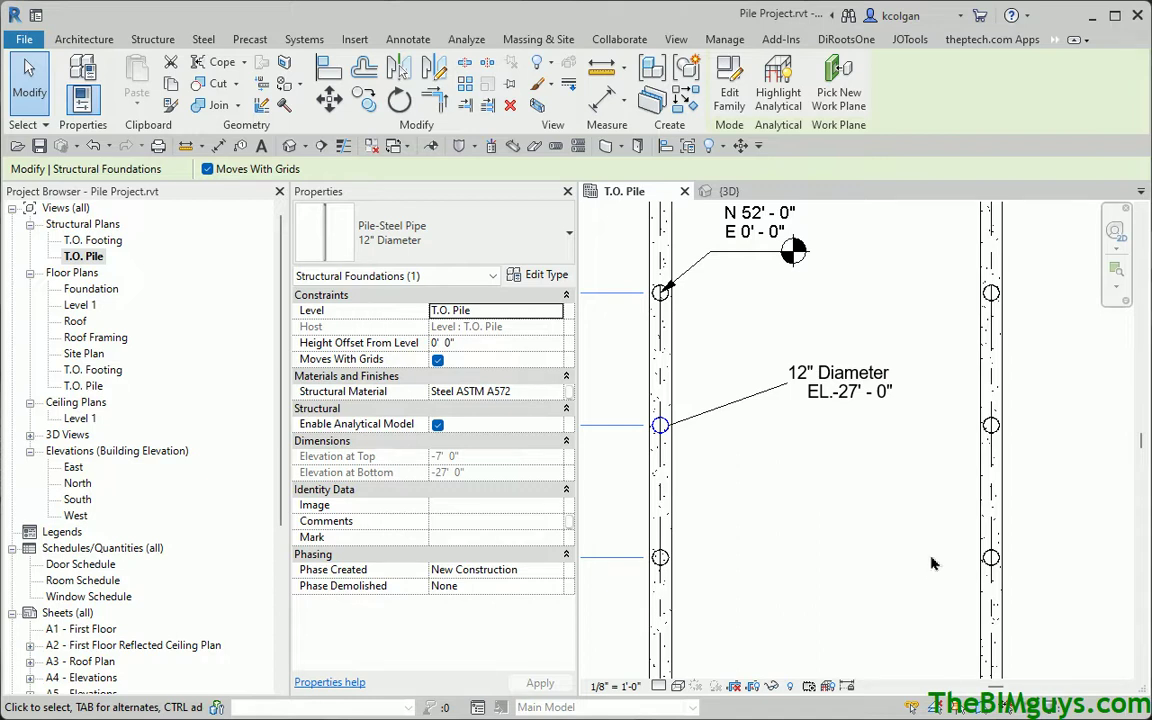
- Open the Autodesk App Store for Revit and search its apps for "revit"
{"action": "left_click", "coordinate": [978, 40]}
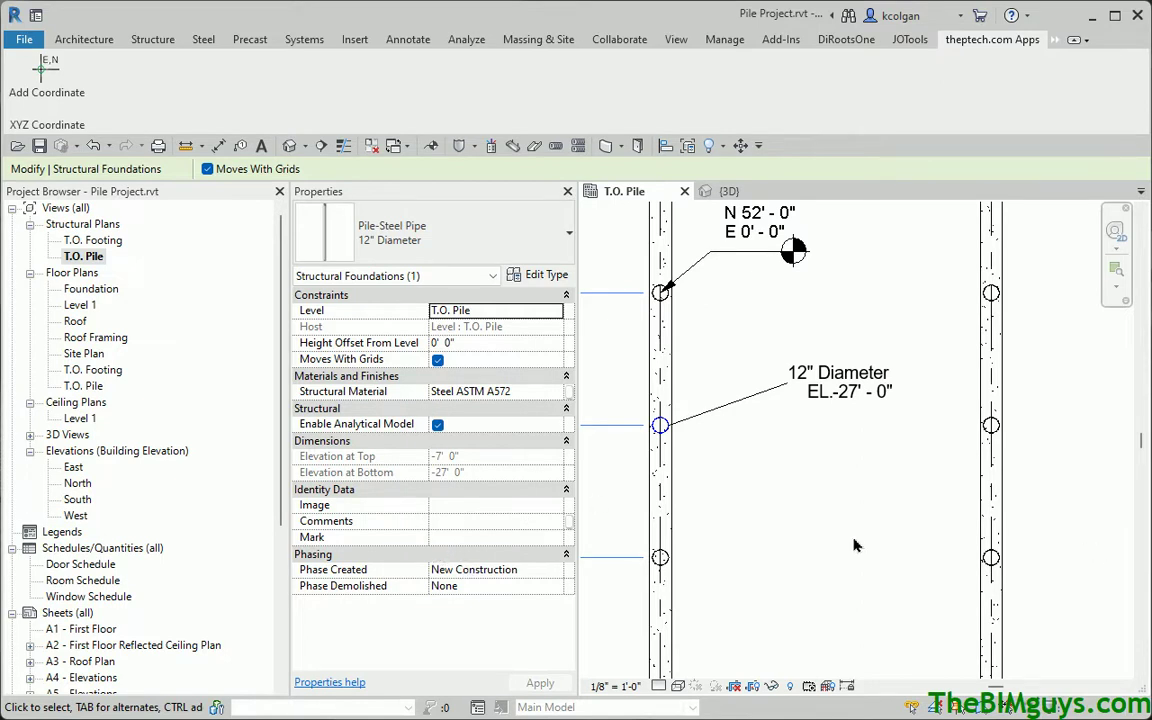
{"action": "left_click", "coordinate": [1013, 16]}
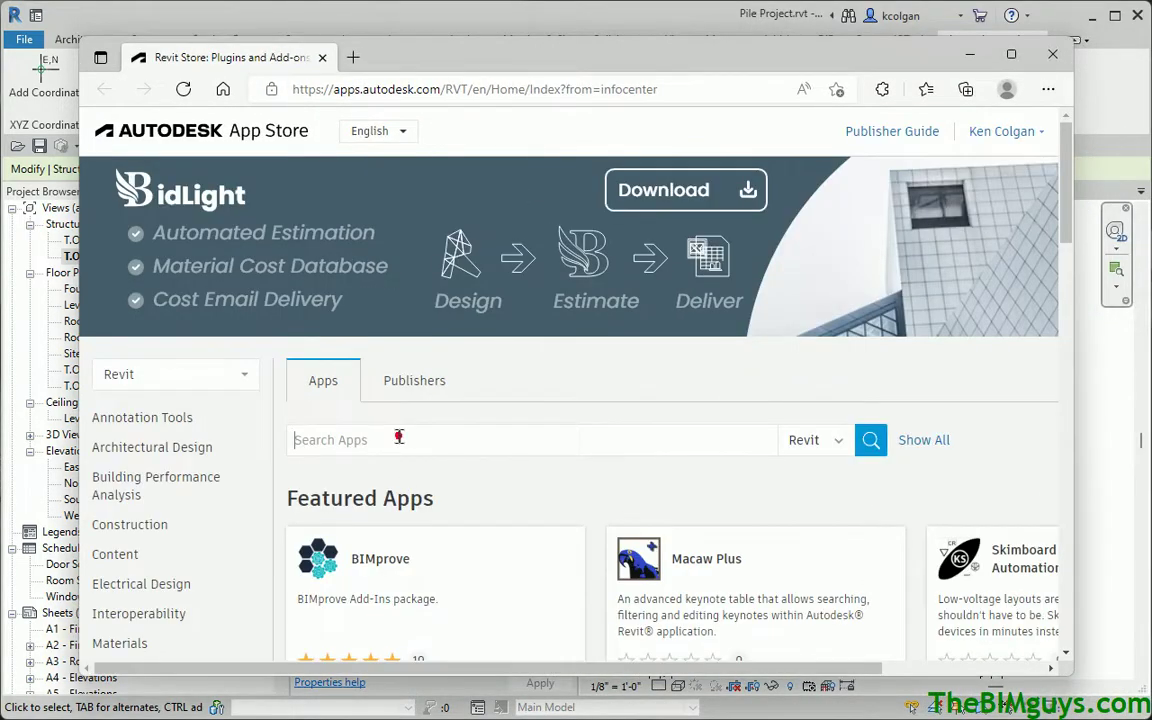
{"action": "type", "text": "revit"}
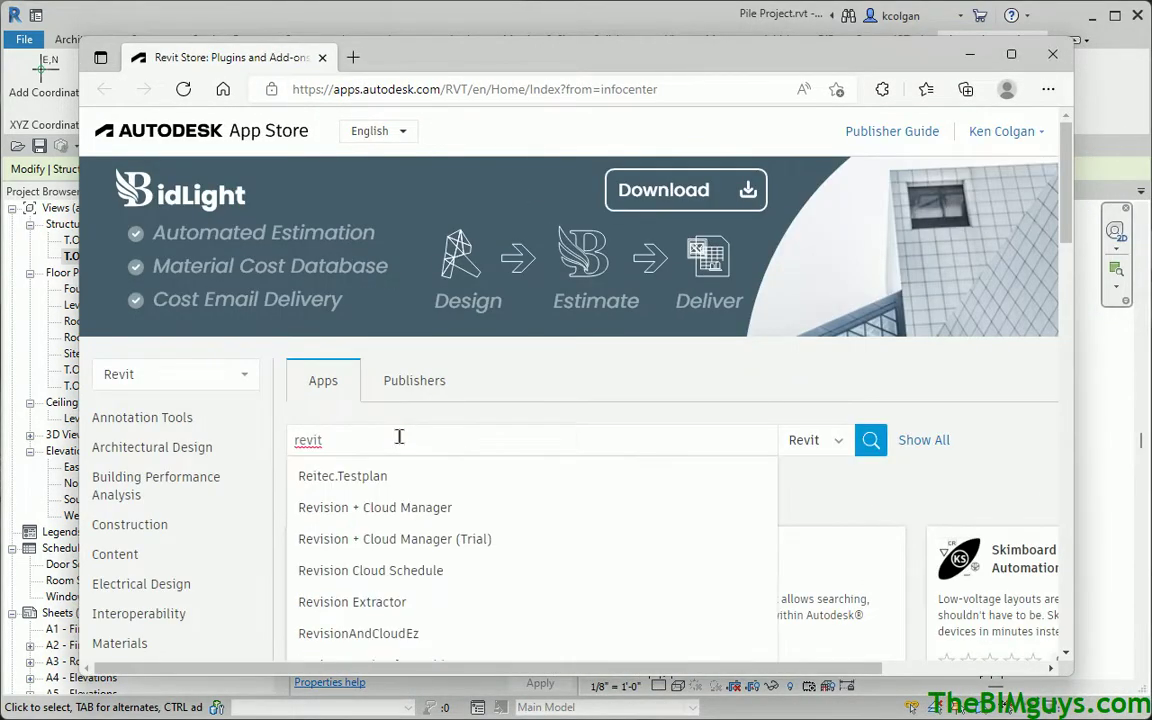
{"action": "key", "text": "Return"}
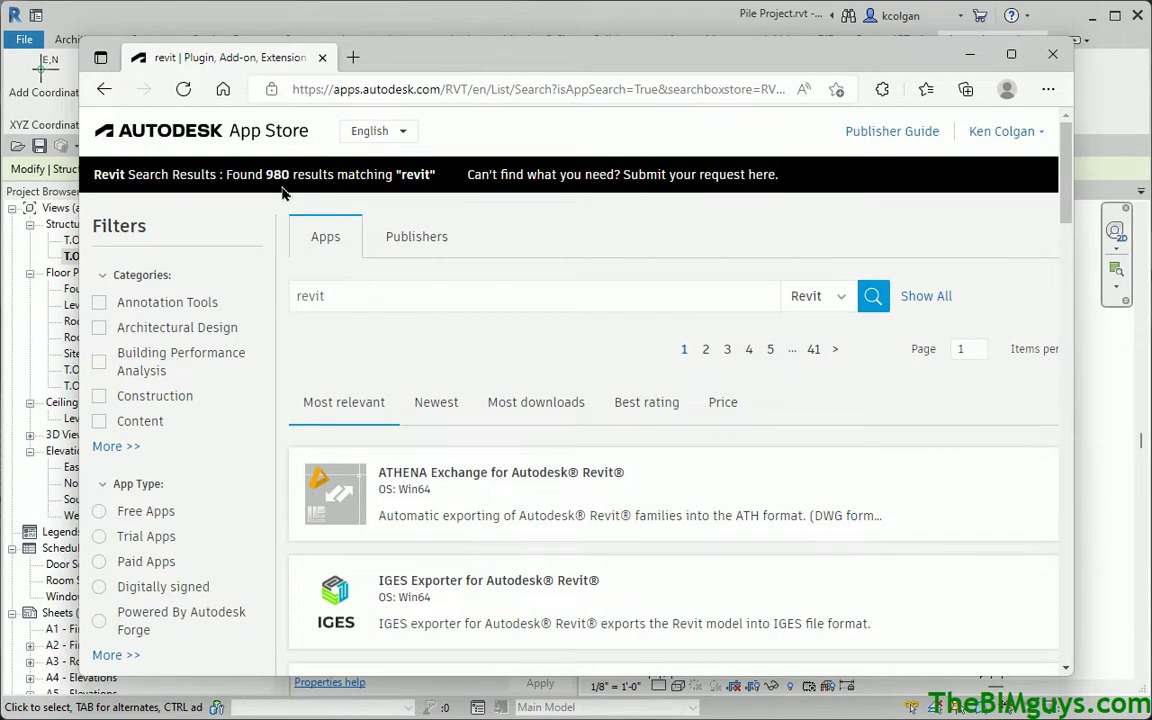
- Search the App Store for the Pile Coordinates app and look through the matching apps
{"action": "double_click", "coordinate": [352, 297]}
{"action": "type", "text": "pile "}
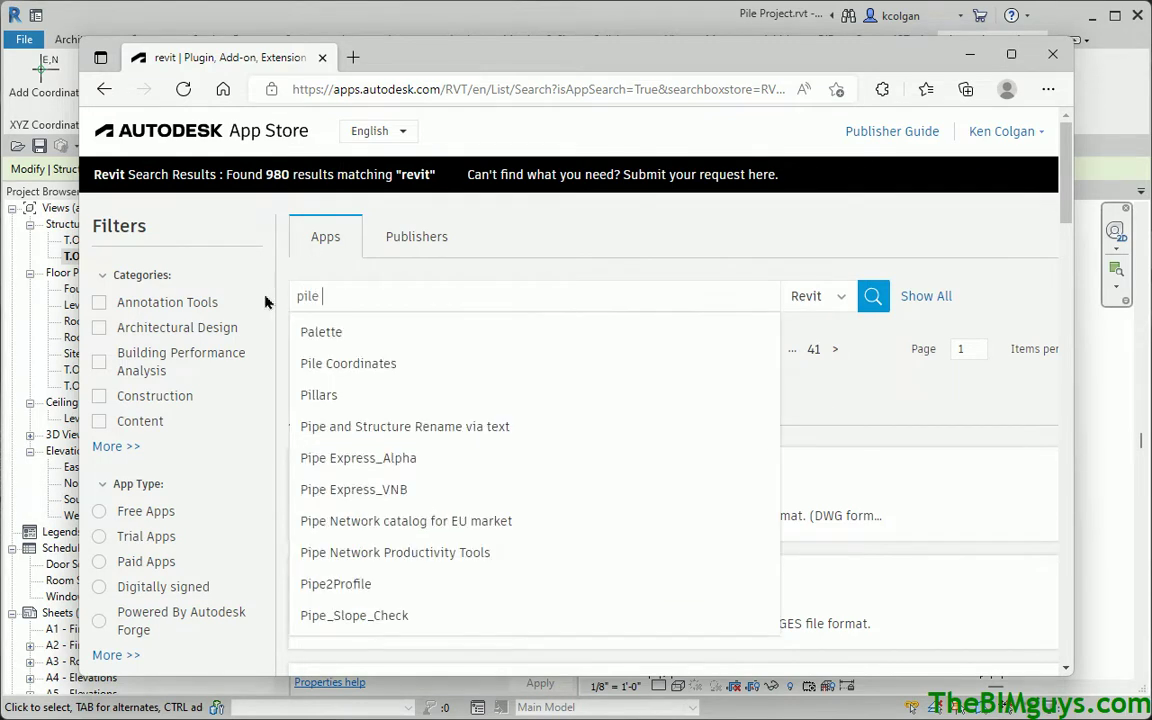
{"action": "type", "text": "coo"}
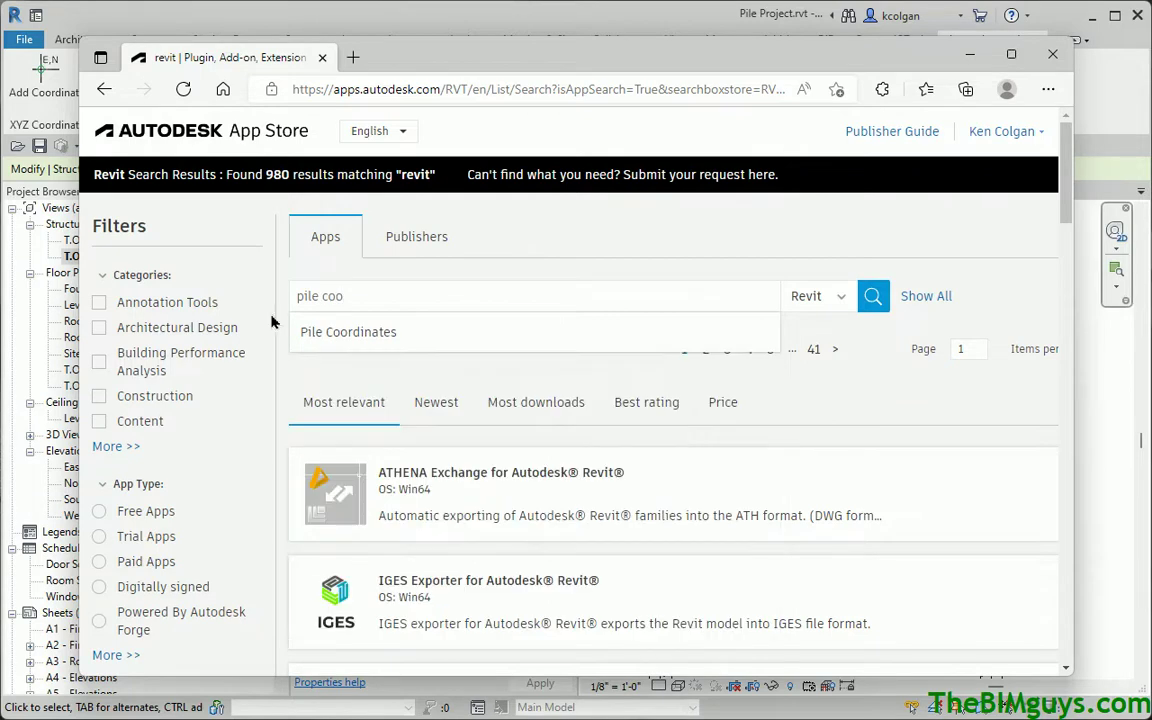
{"action": "left_click", "coordinate": [352, 331]}
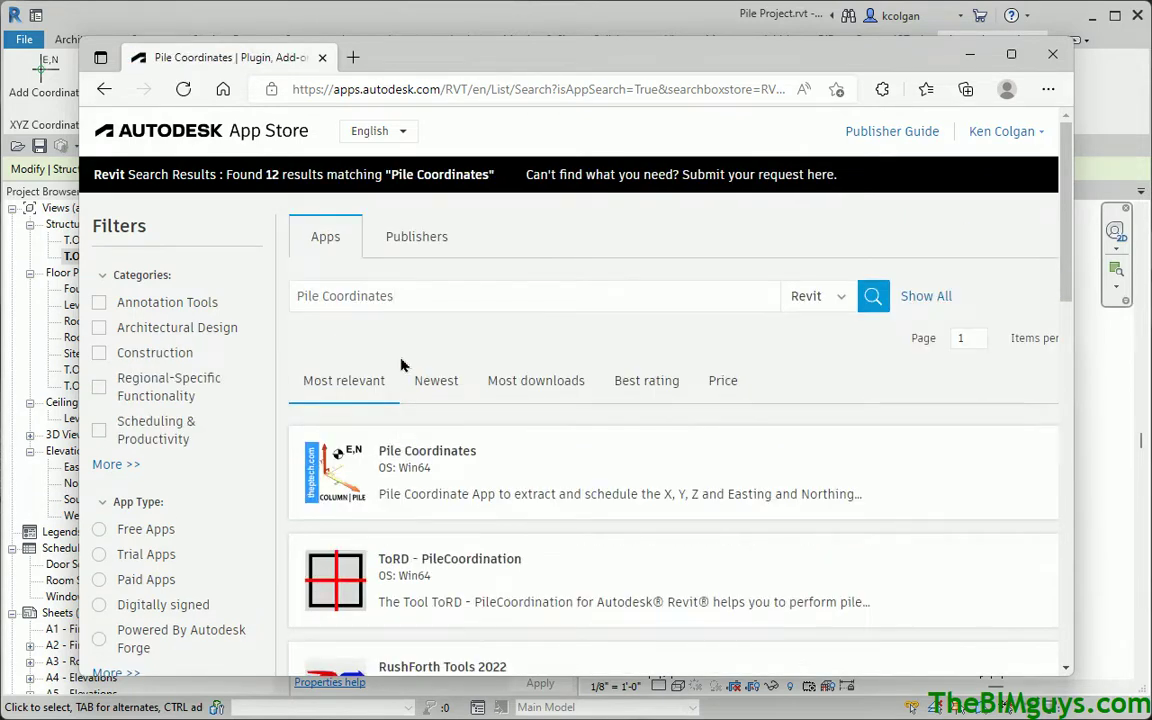
{"action": "scroll", "coordinate": [429, 475], "scroll_direction": "down", "scroll_amount": 2}
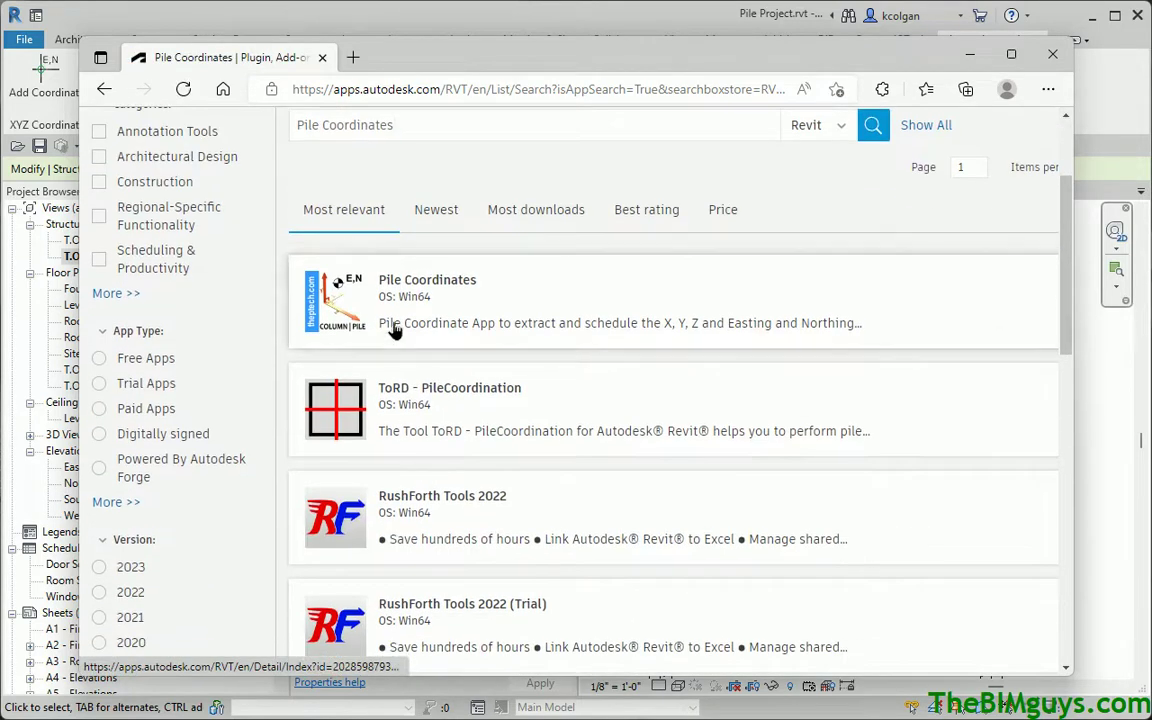
- Change the App Store search to "xyz Coordinates"
{"action": "scroll", "coordinate": [400, 328], "scroll_direction": "up", "scroll_amount": 2}
{"action": "left_click_drag", "start_coordinate": [313, 300], "coordinate": [291, 298]}
{"action": "type", "text": "x"}
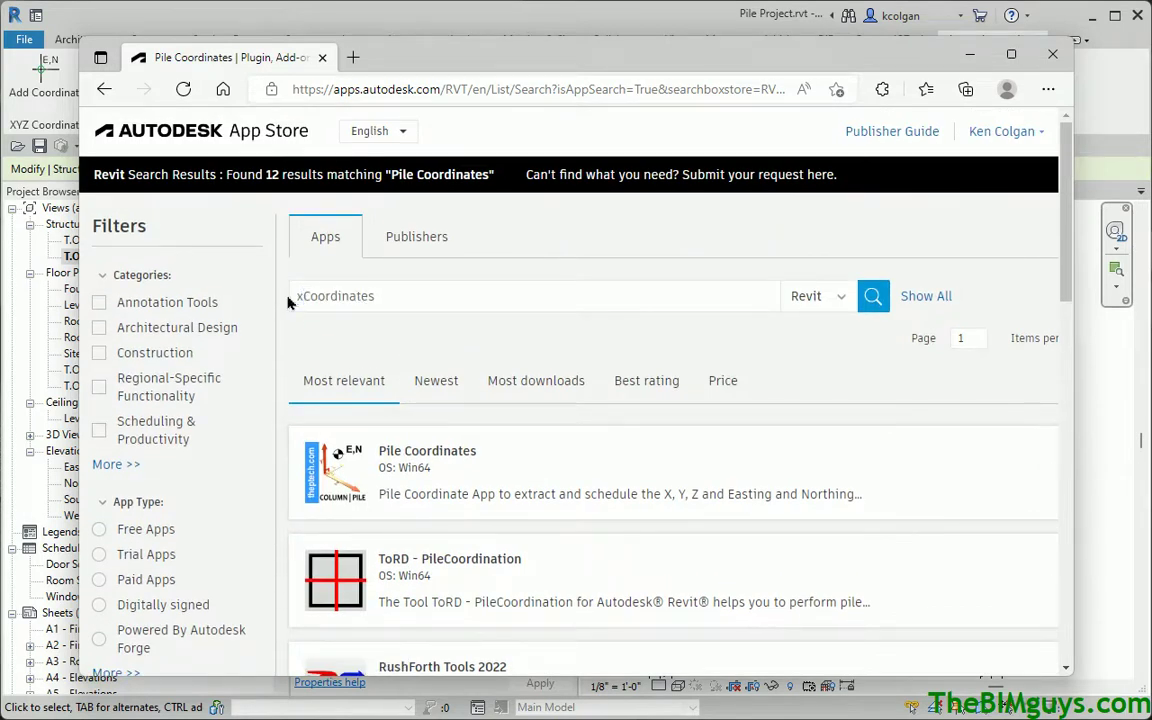
{"action": "type", "text": "yz"}
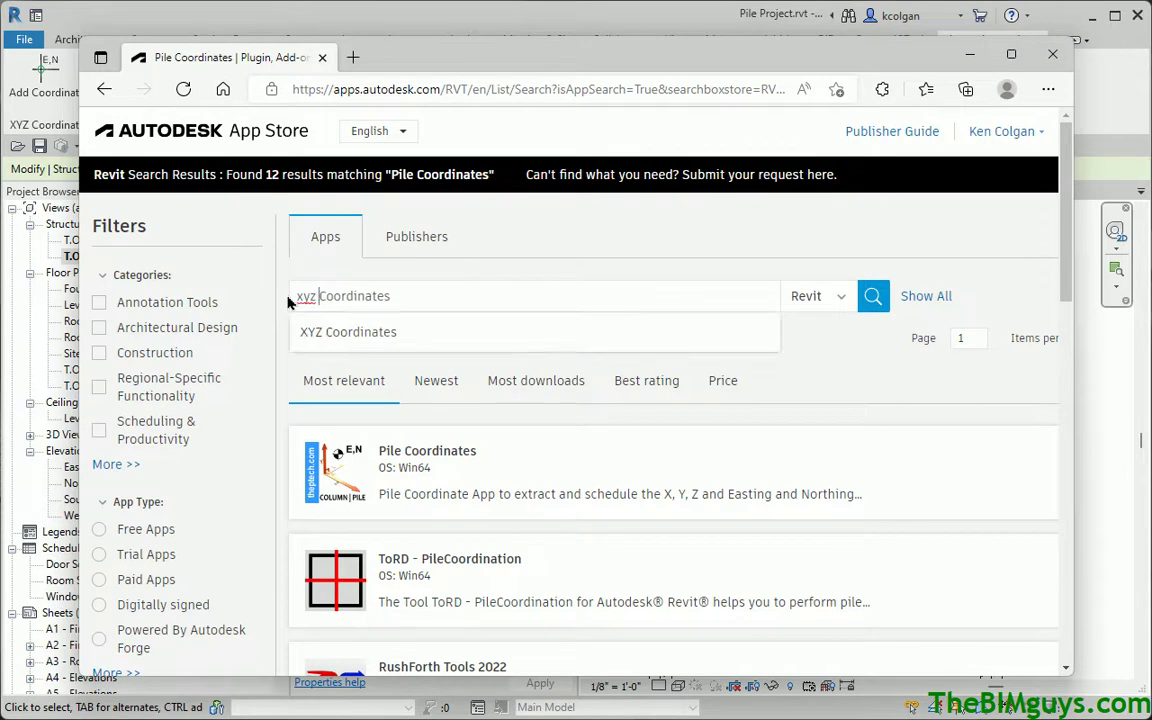
{"action": "key", "text": "Return"}
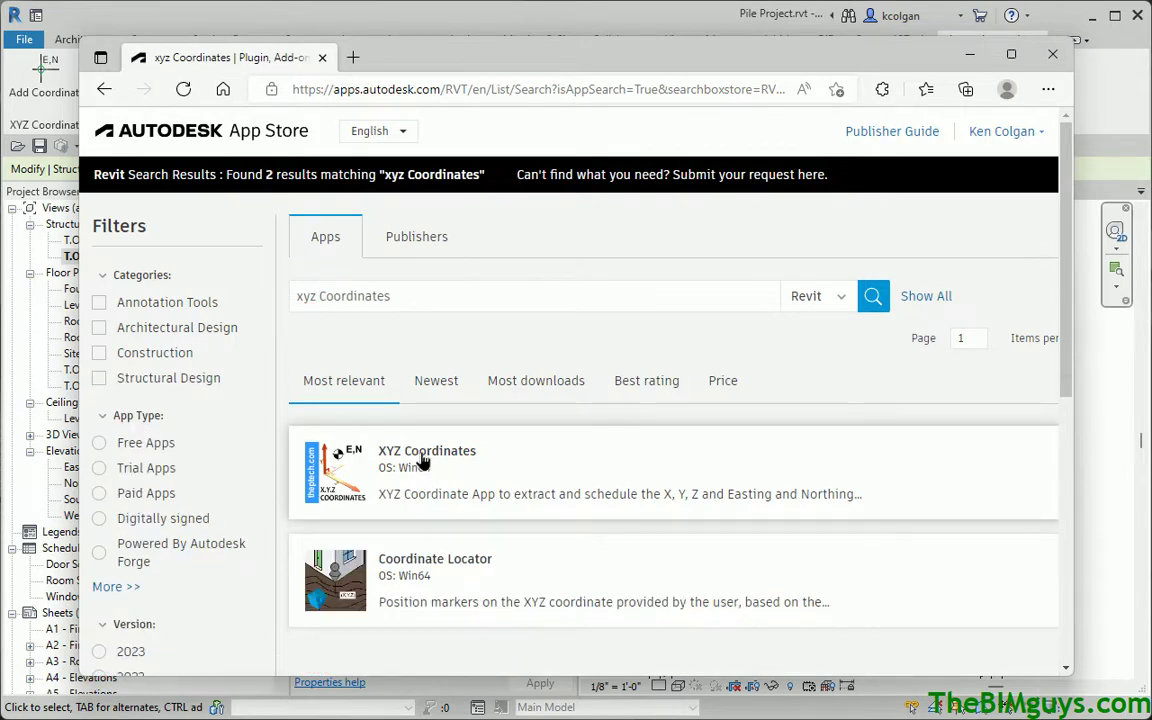
- Open the XYZ Coordinates app page, examine its description and compatibility details, and return to Revit
{"action": "left_click", "coordinate": [423, 457]}
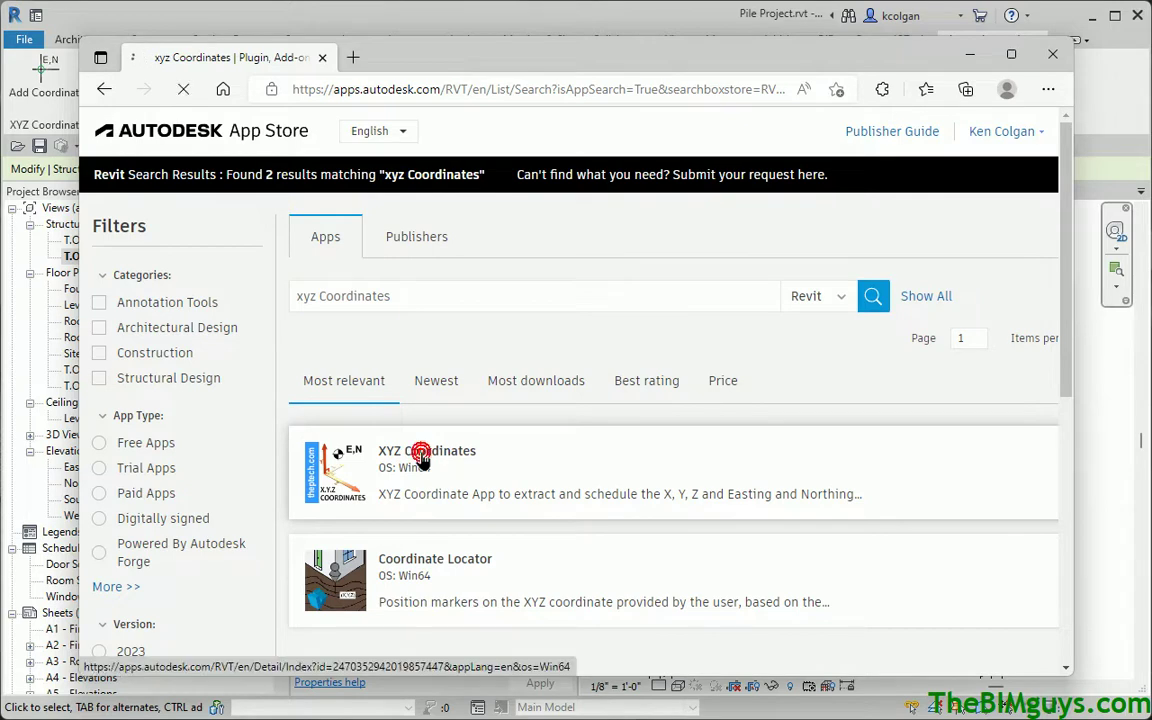
{"action": "scroll", "coordinate": [407, 428], "scroll_direction": "down", "scroll_amount": 1}
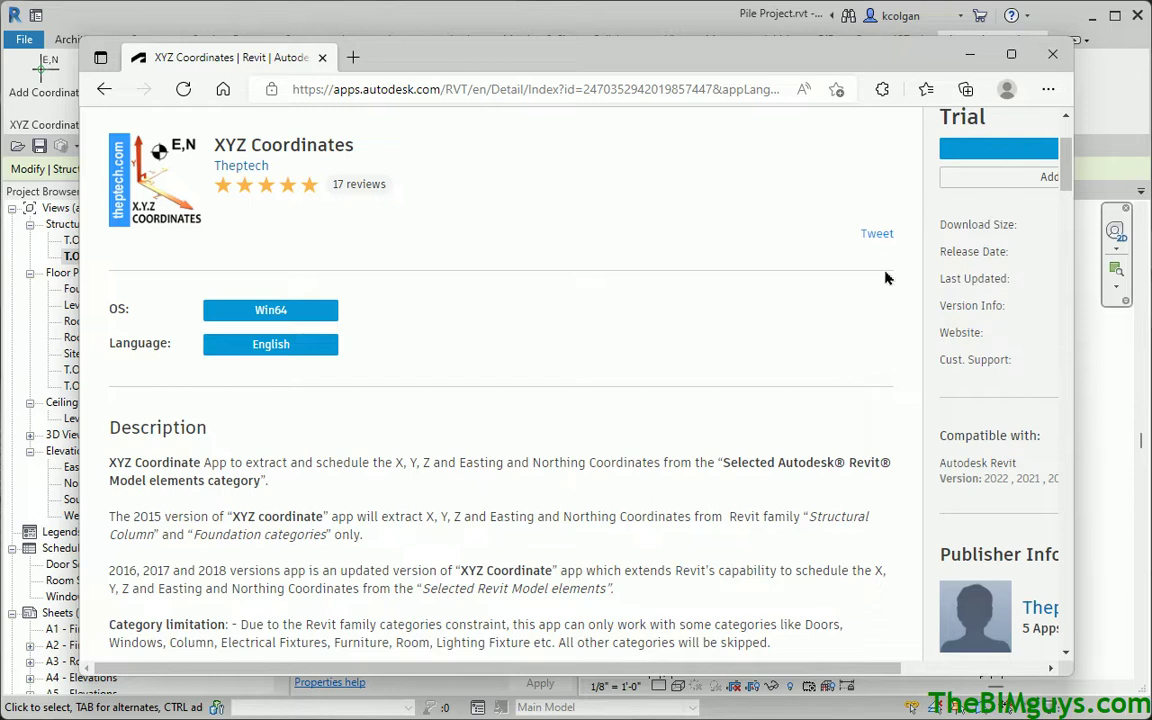
{"action": "scroll", "coordinate": [826, 314], "scroll_direction": "down", "scroll_amount": 1, "text": "ctrl"}
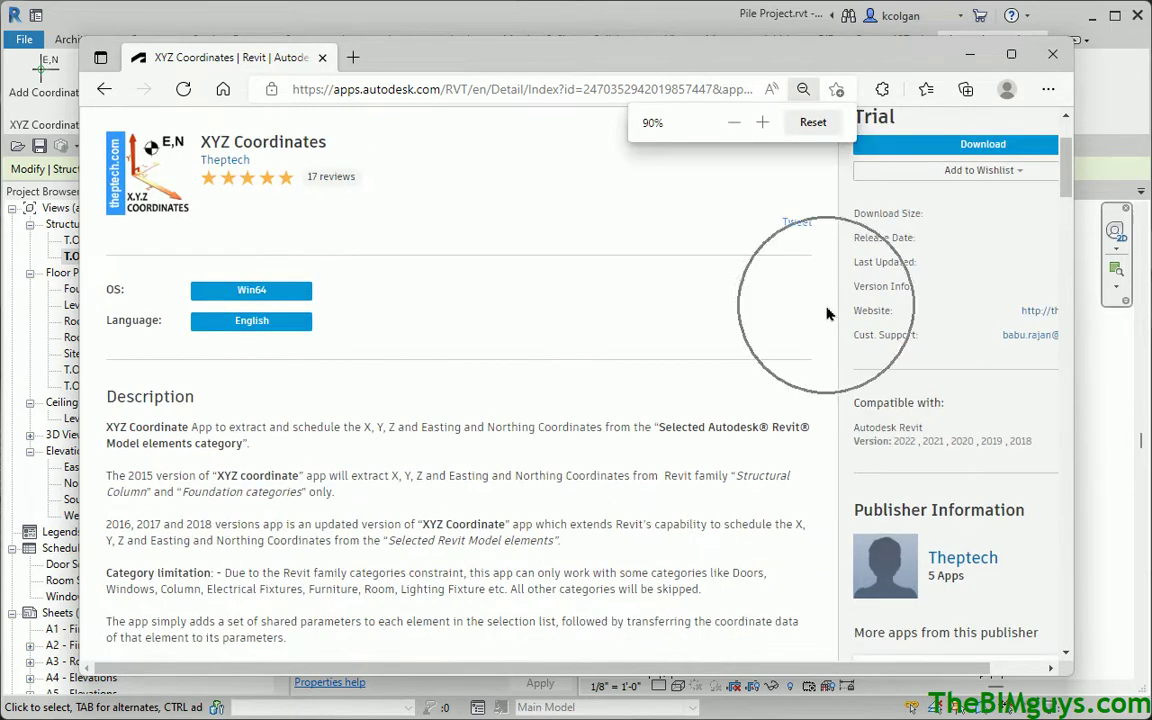
{"action": "scroll", "coordinate": [826, 314], "scroll_direction": "down", "scroll_amount": 1, "text": "ctrl"}
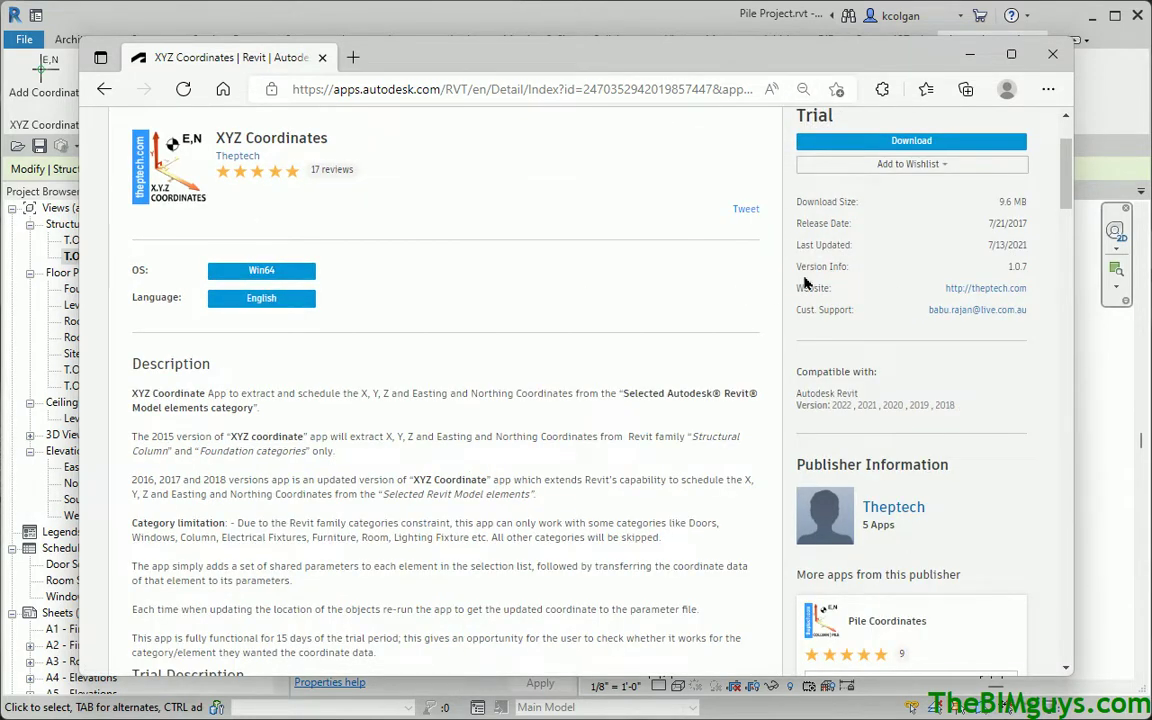
{"action": "left_click", "coordinate": [967, 55]}
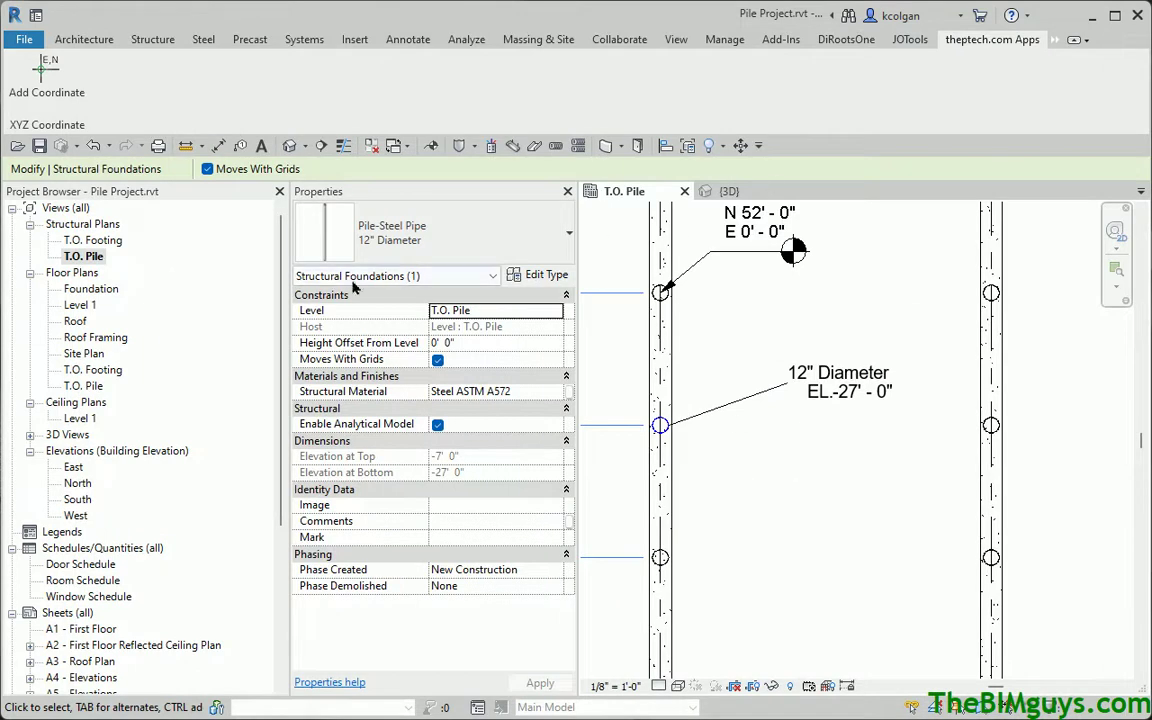
- Launch the Add Coordinate tool and decline activating the trial licence
{"action": "scroll", "coordinate": [752, 464], "scroll_direction": "down", "scroll_amount": 2}
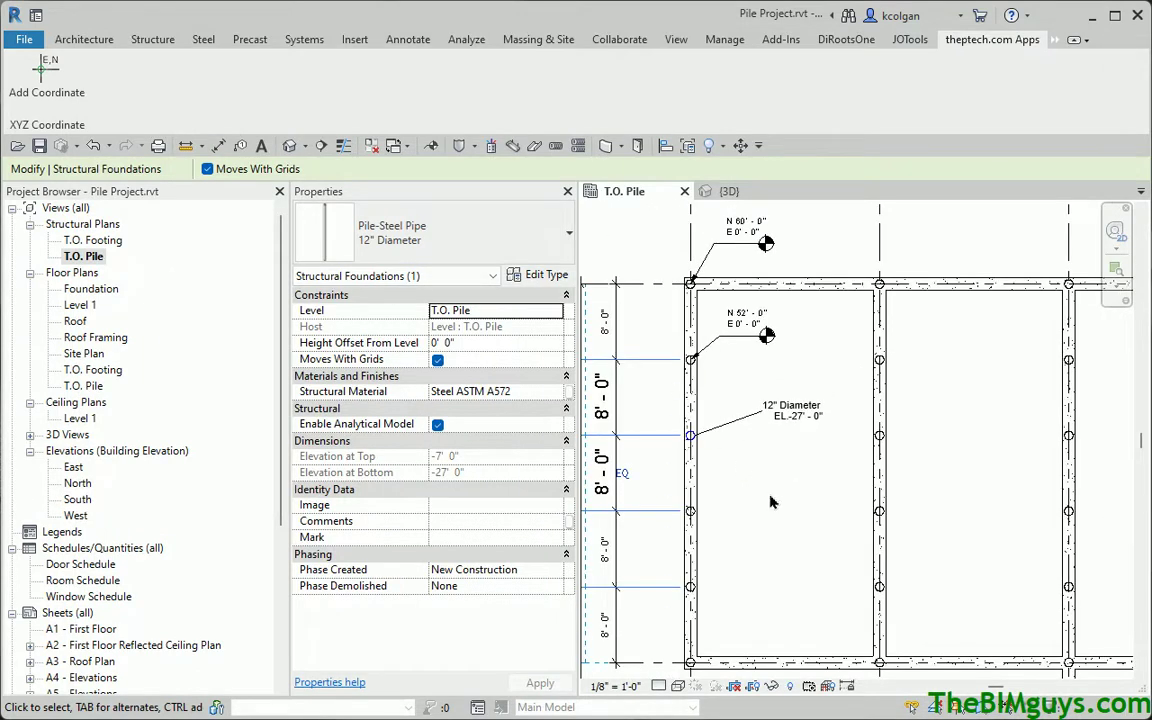
{"action": "scroll", "coordinate": [770, 495], "scroll_direction": "down", "scroll_amount": 1}
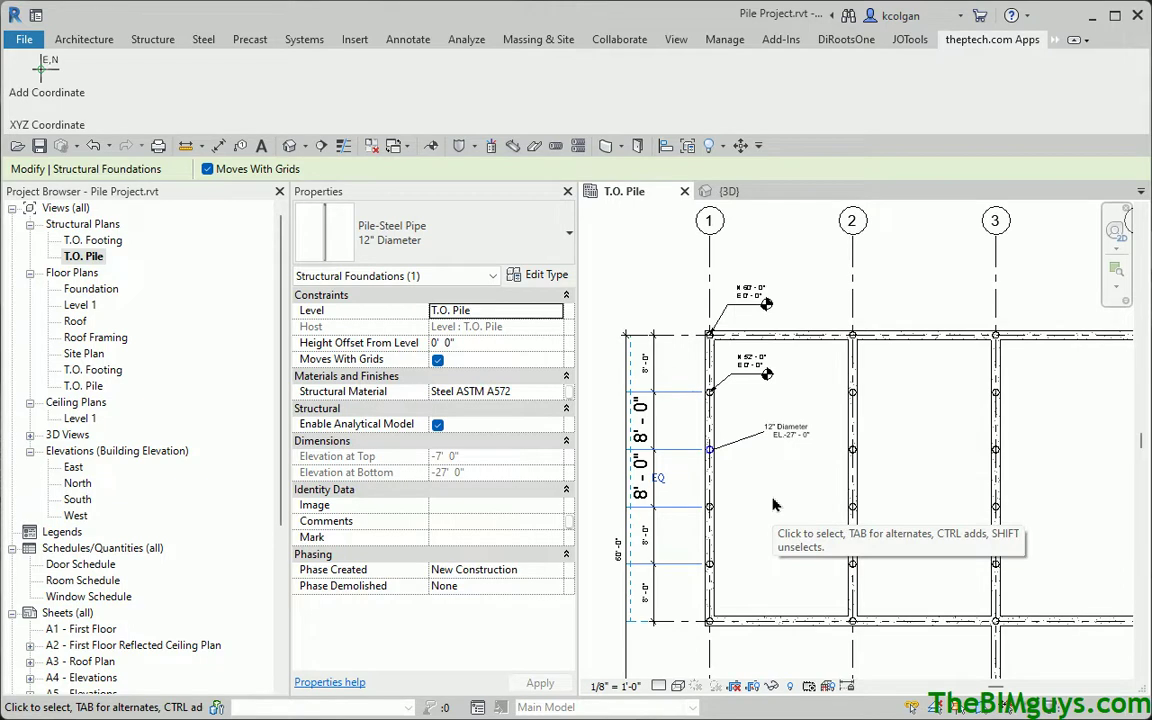
{"action": "left_click", "coordinate": [44, 80]}
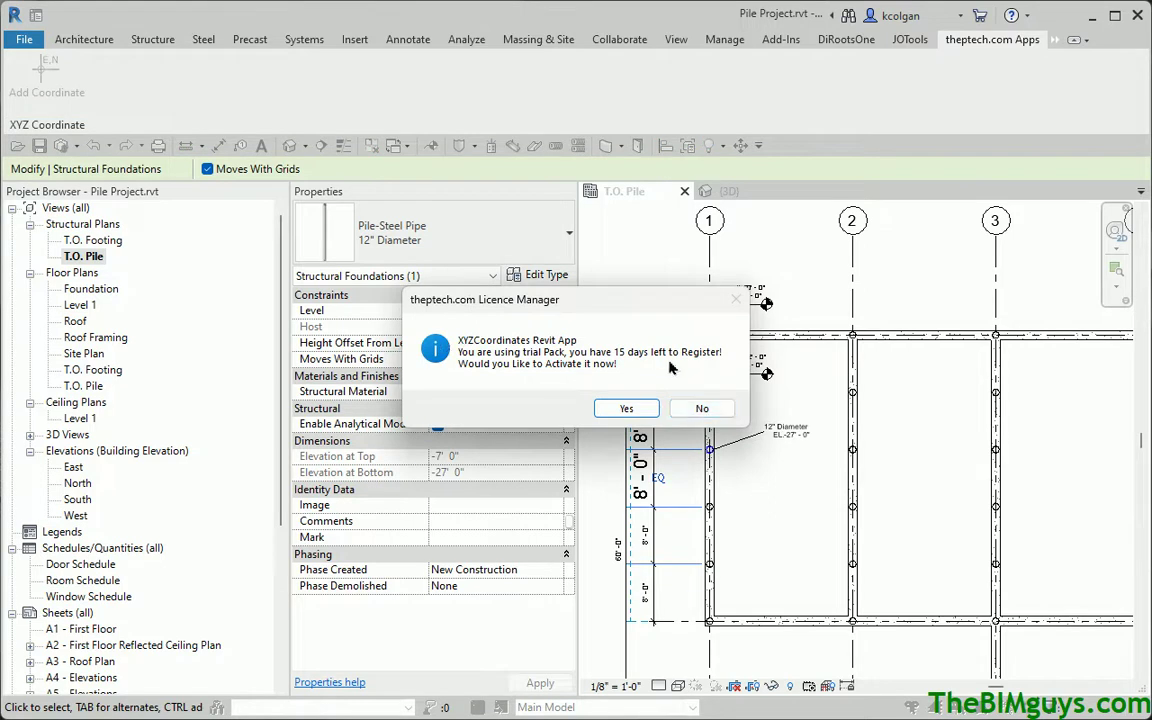
{"action": "left_click", "coordinate": [704, 418]}
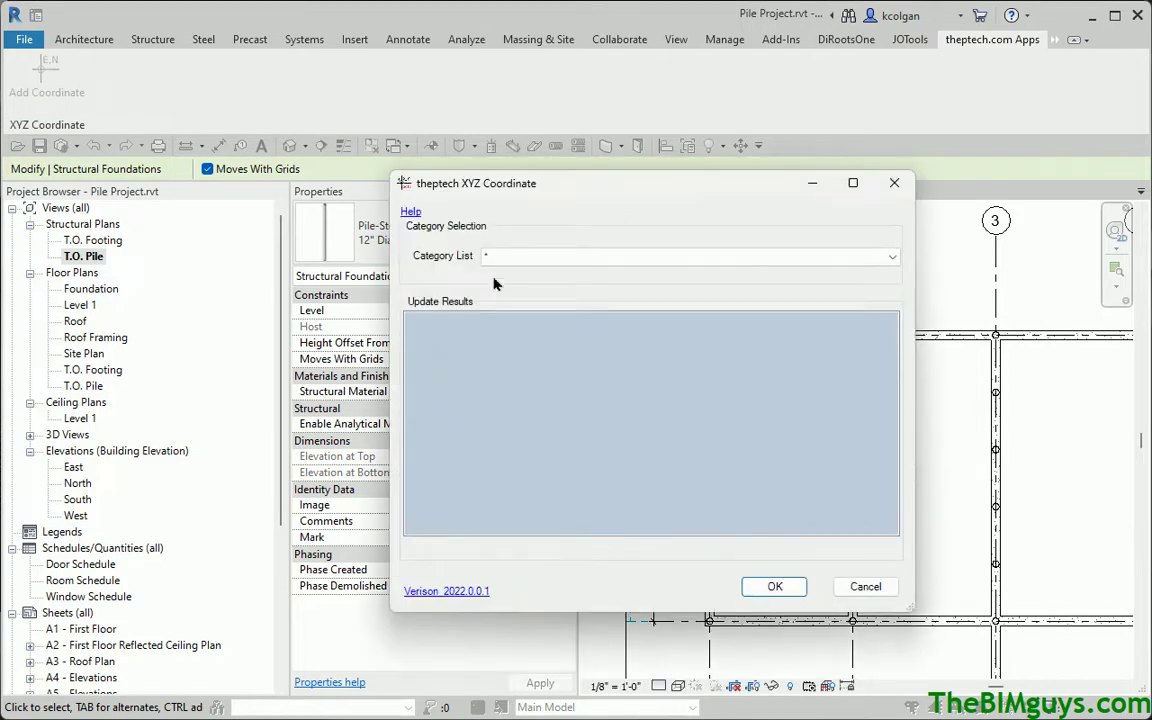
- Export XYZ coordinates to all elements of the StructuralFoundation category and close the XYZ Coordinate dialog
{"action": "left_click", "coordinate": [505, 258]}
{"action": "left_click_drag", "start_coordinate": [894, 292], "coordinate": [890, 567]}
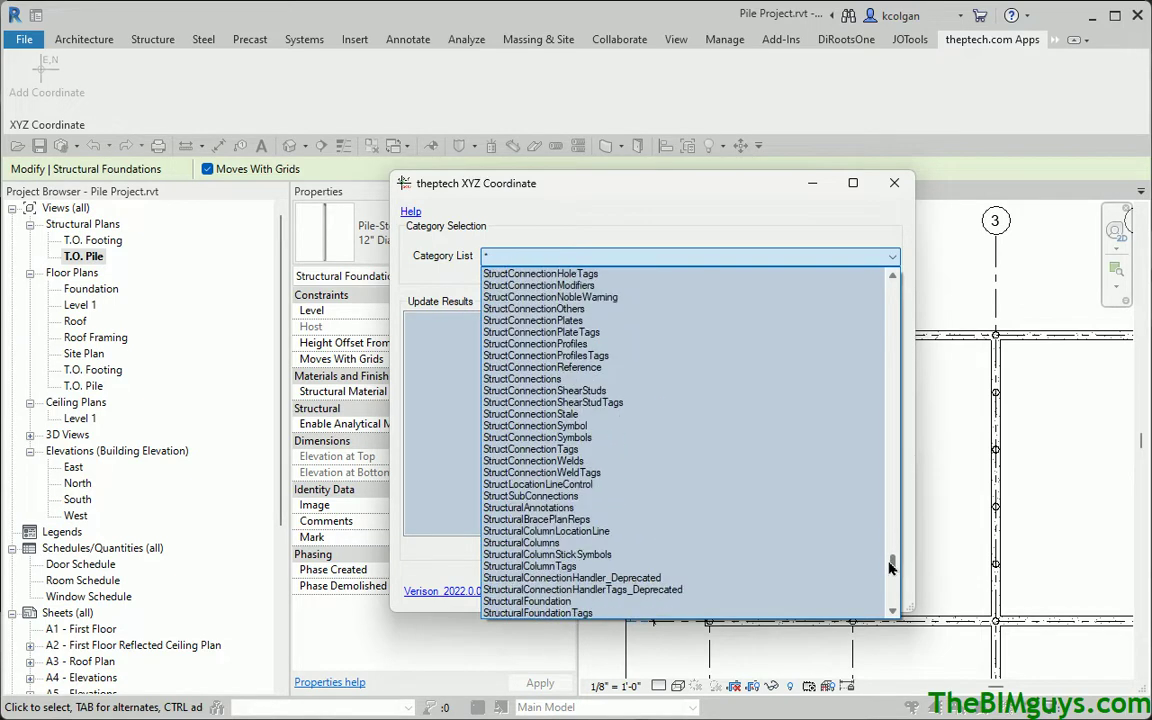
{"action": "scroll", "coordinate": [638, 422], "scroll_direction": "up", "scroll_amount": 2}
{"action": "scroll", "coordinate": [638, 422], "scroll_direction": "down", "scroll_amount": 4}
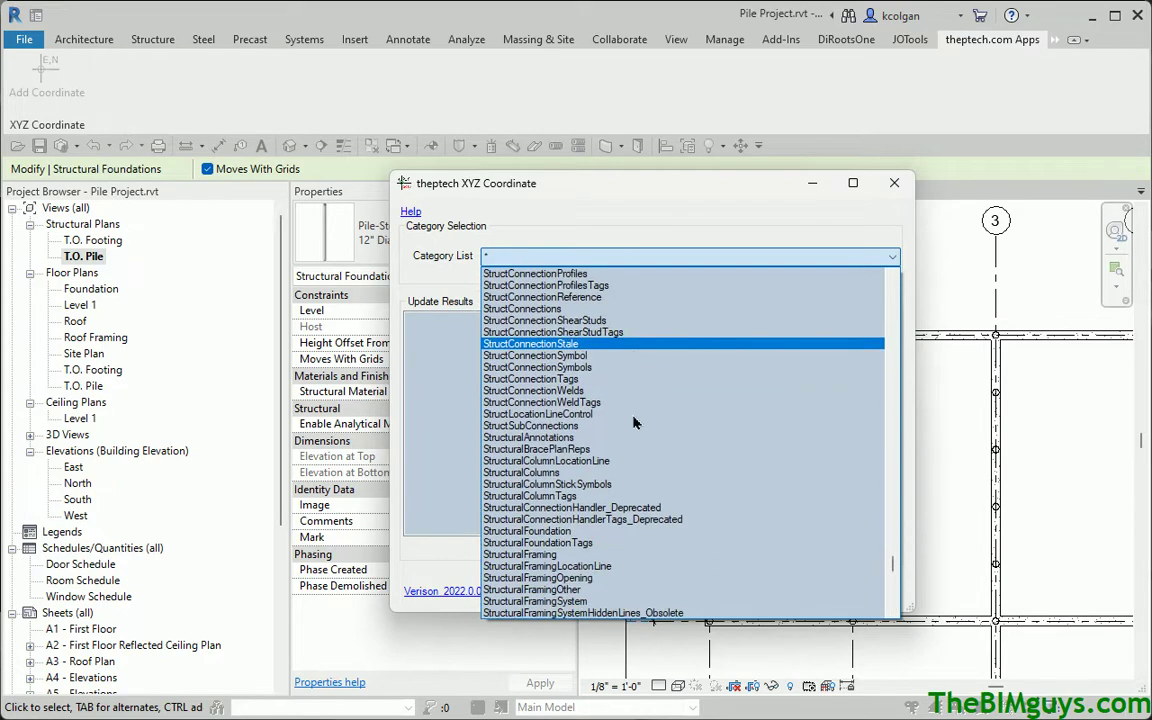
{"action": "left_click", "coordinate": [536, 531]}
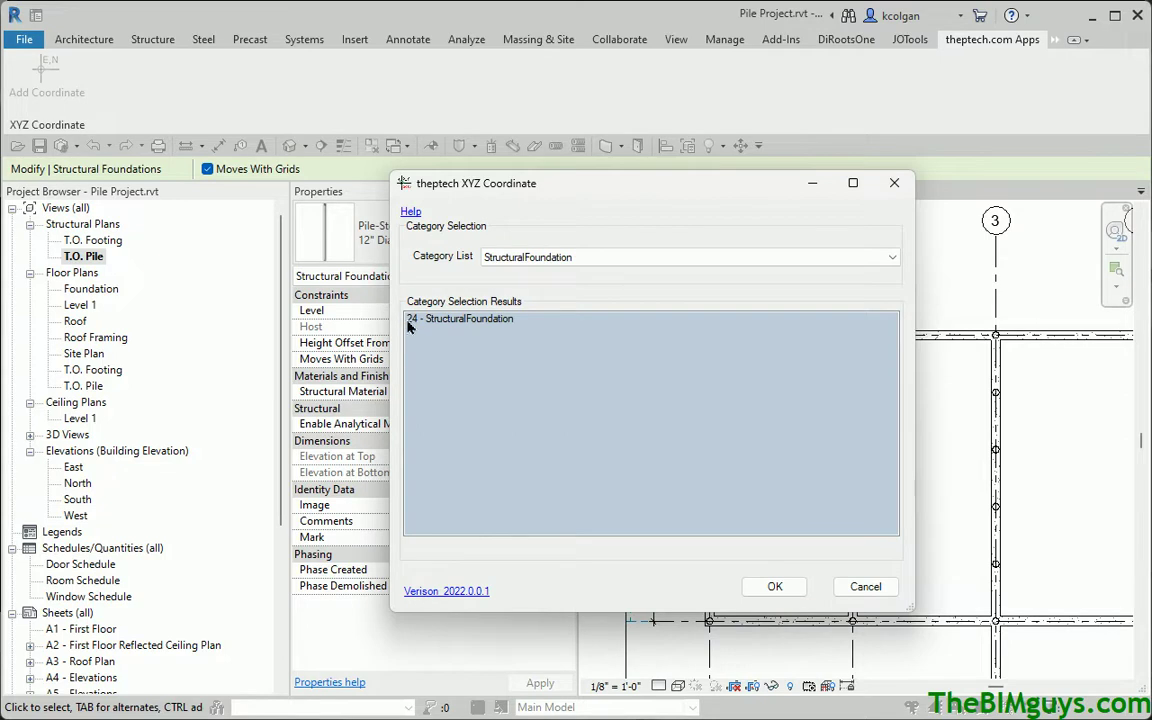
{"action": "left_click", "coordinate": [777, 588]}
{"action": "left_click", "coordinate": [775, 587]}
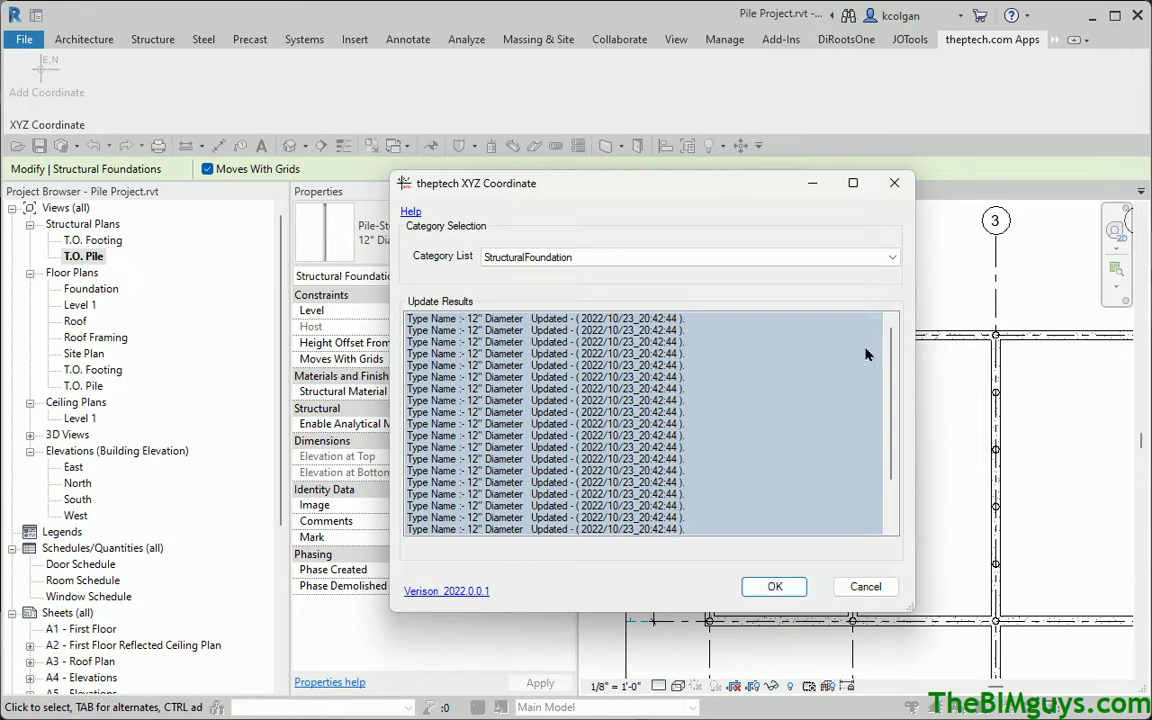
{"action": "left_click", "coordinate": [893, 183]}
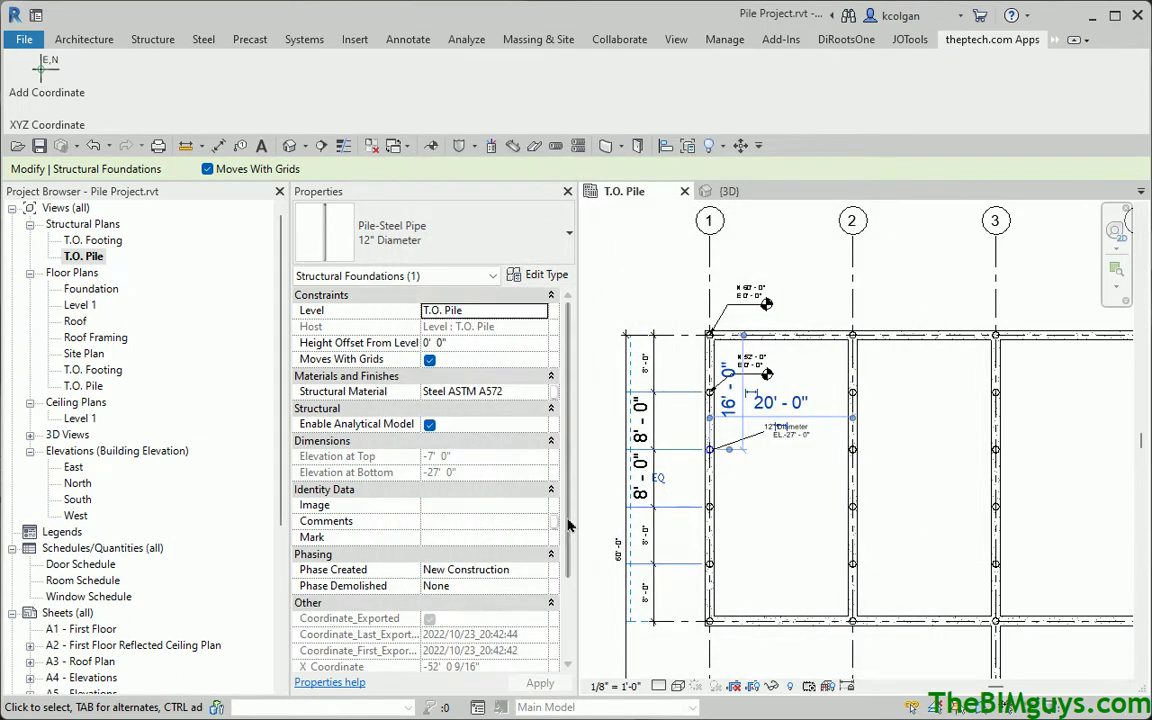
- Examine the selected pile's exported X, Y, Z, Easting and Northing coordinate parameters
{"action": "scroll", "coordinate": [567, 525], "scroll_direction": "down", "scroll_amount": 3}
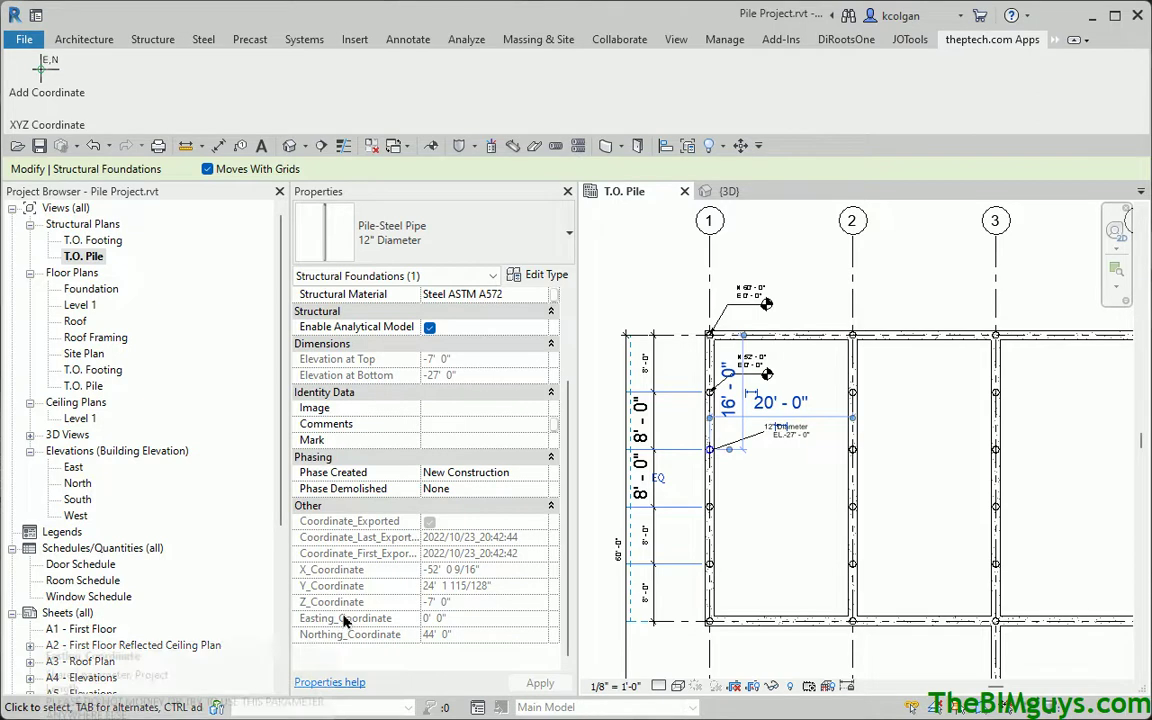
{"action": "scroll", "coordinate": [767, 562], "scroll_direction": "down", "scroll_amount": 2}
{"action": "middle_click_drag", "start_coordinate": [767, 562], "coordinate": [747, 433]}
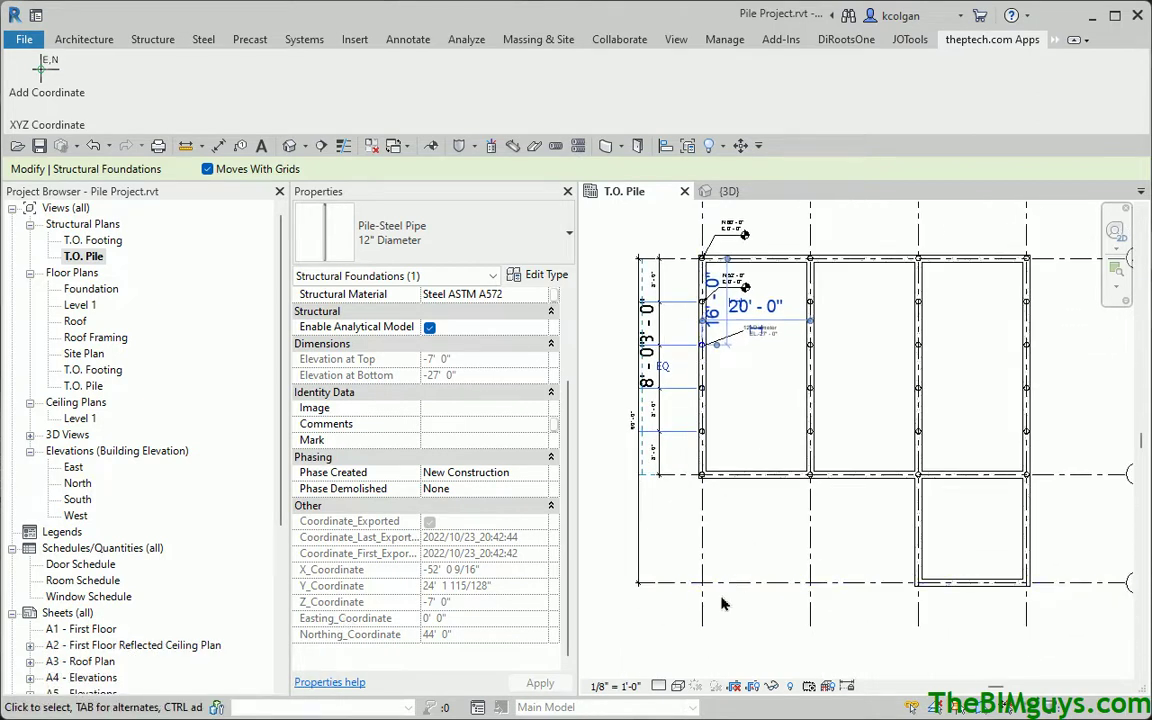
- Reveal hidden elements in the Level 1 floor plan to check the base points, and return to the T.O. Pile structural plan
{"action": "double_click", "coordinate": [80, 305]}
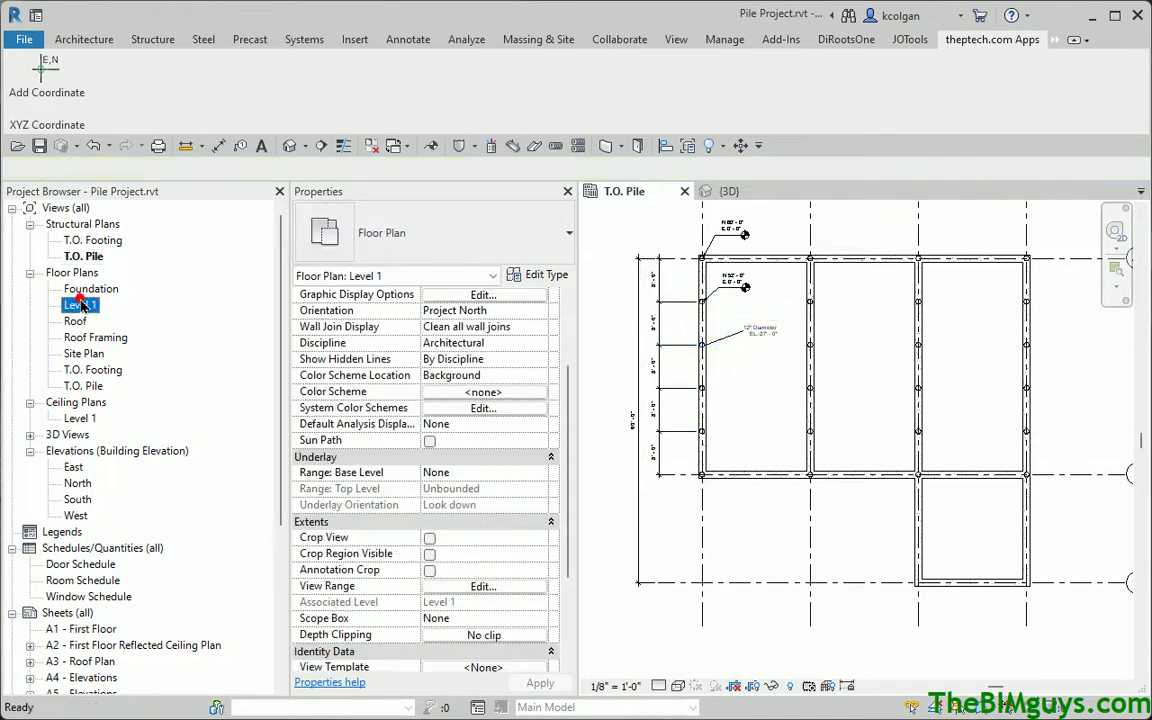
{"action": "left_click", "coordinate": [790, 687]}
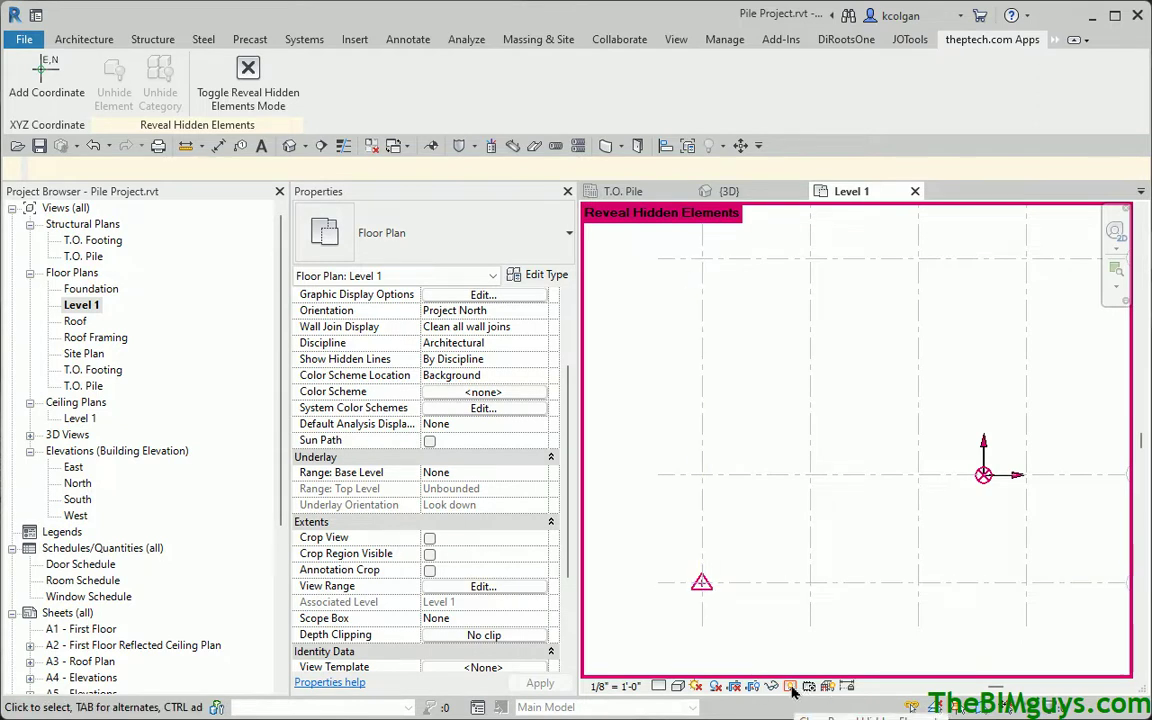
{"action": "double_click", "coordinate": [83, 256]}
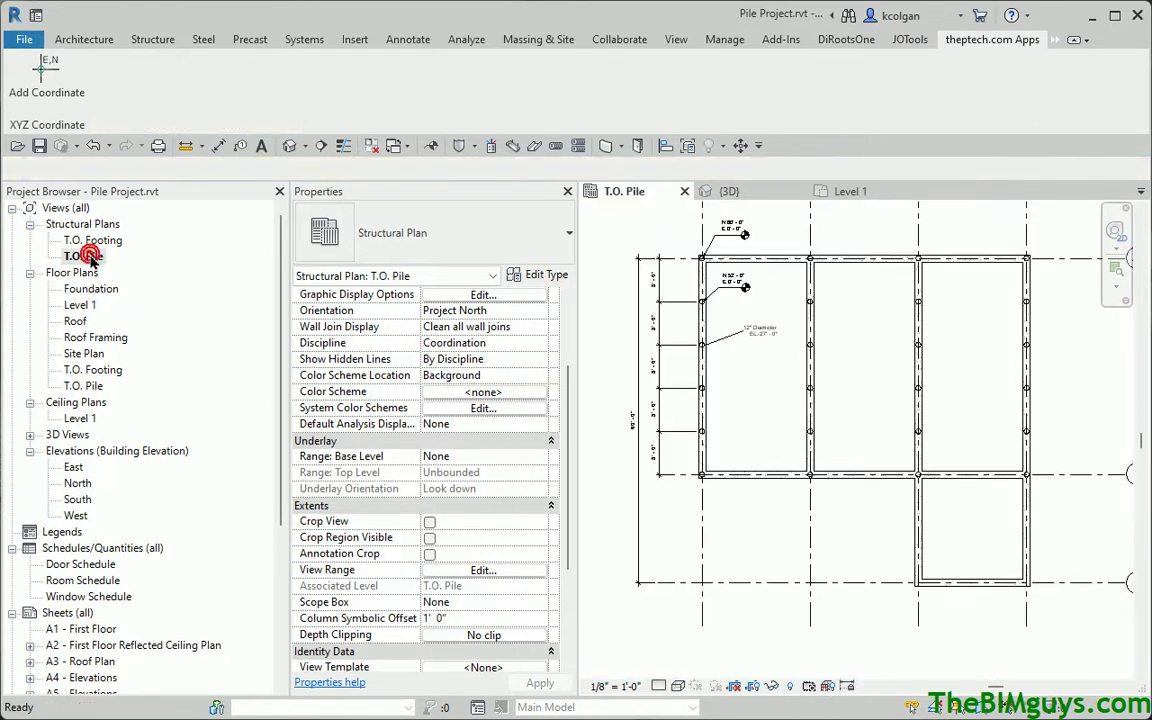
- Set the Mark to 2 for the pile on grid line 1 that carries the 12" Diameter annotation
{"action": "left_click", "coordinate": [746, 391]}
{"action": "scroll", "coordinate": [746, 391], "scroll_direction": "up", "scroll_amount": 2}
{"action": "middle_click_drag", "start_coordinate": [607, 406], "coordinate": [663, 470]}
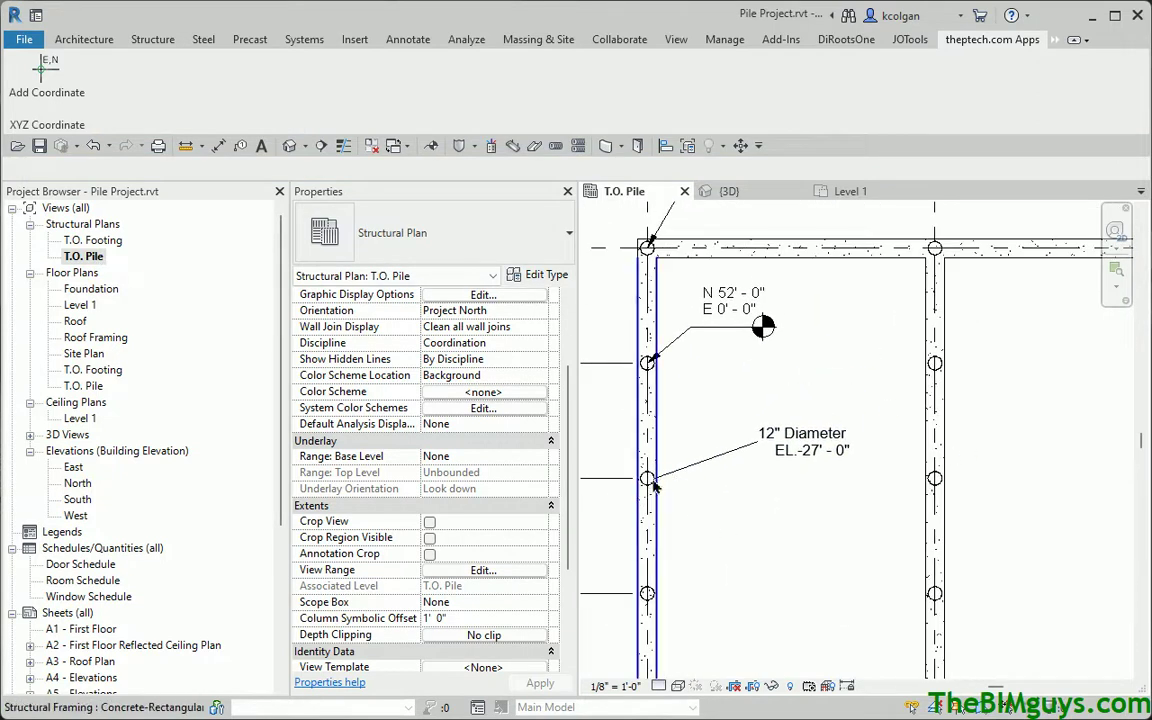
{"action": "scroll", "coordinate": [668, 478], "scroll_direction": "up", "scroll_amount": 2}
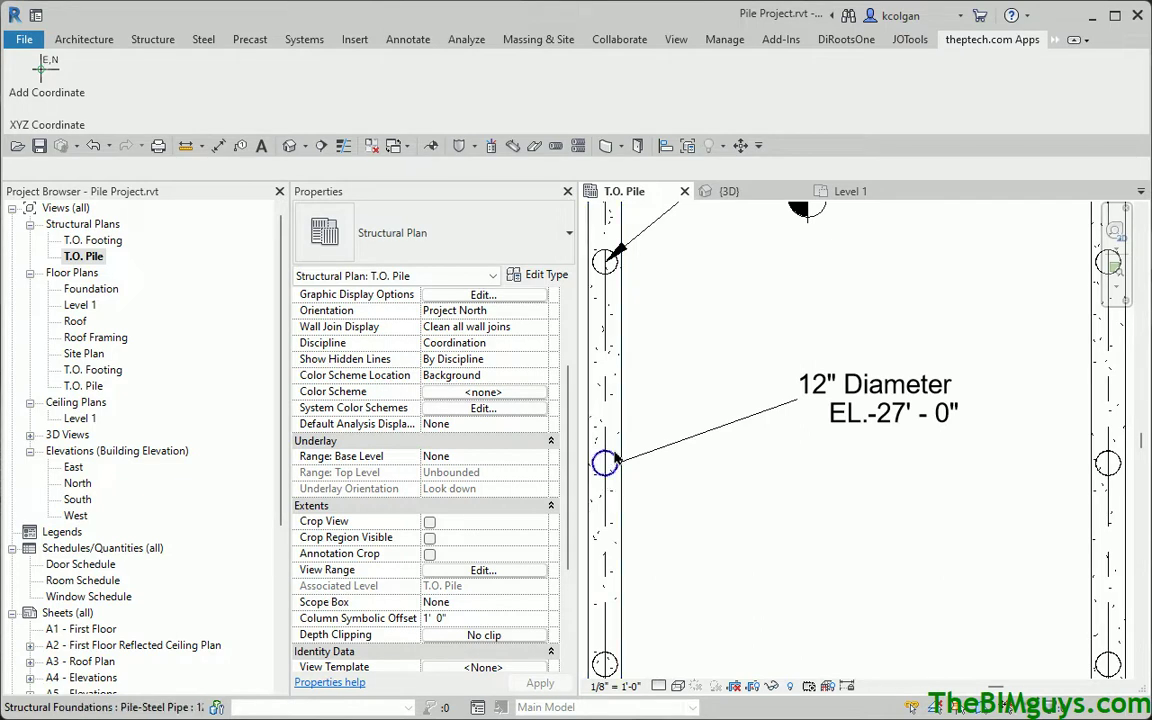
{"action": "left_click", "coordinate": [617, 458]}
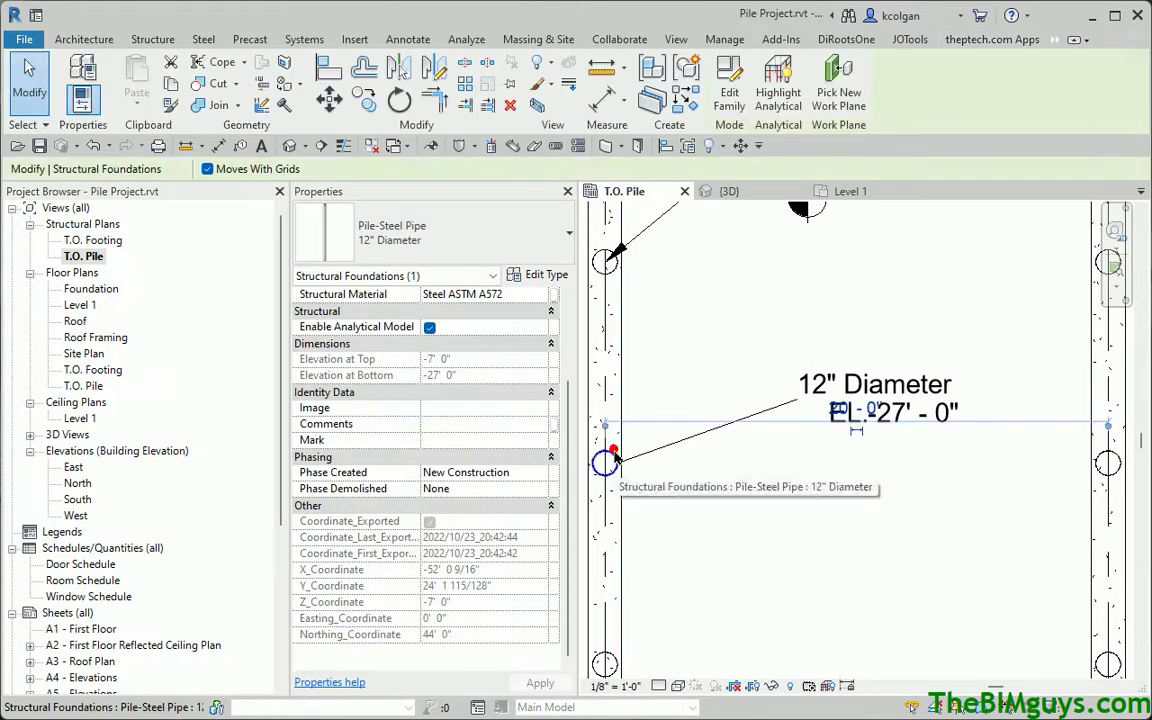
{"action": "left_click", "coordinate": [458, 440]}
{"action": "left_click", "coordinate": [747, 567]}
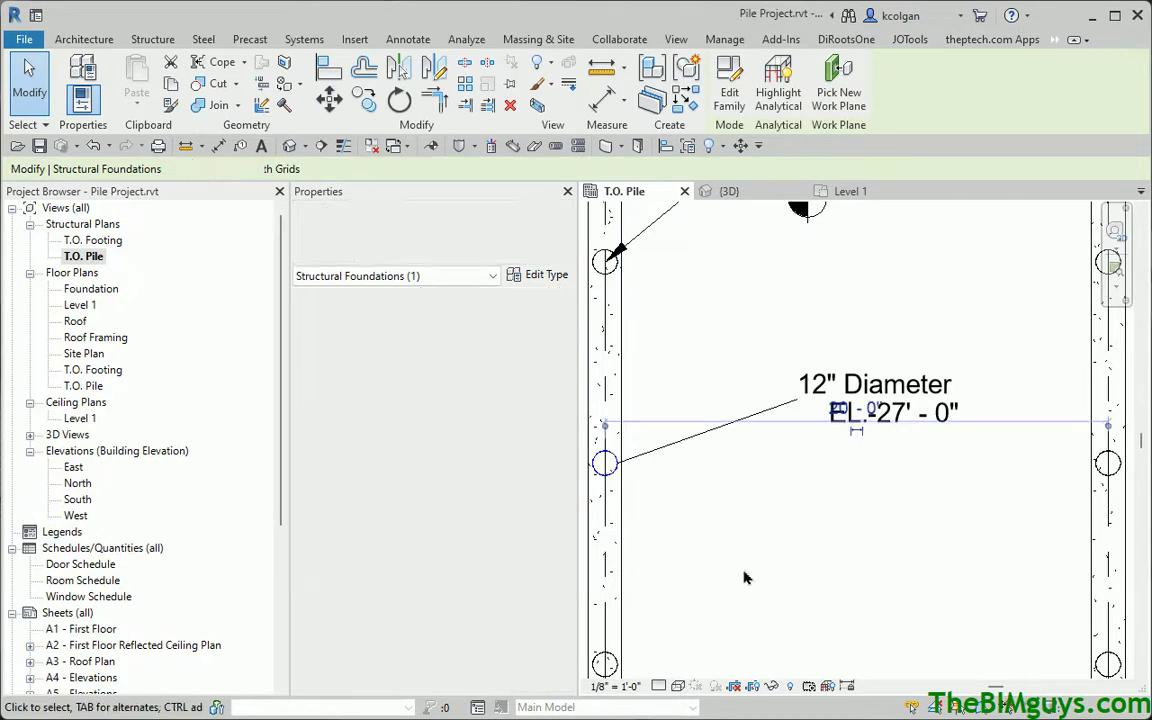
- Hide the Structural Framing category in the T.O. Pile plan, using one of its concrete beams
{"action": "scroll", "coordinate": [752, 568], "scroll_direction": "down", "scroll_amount": 3}
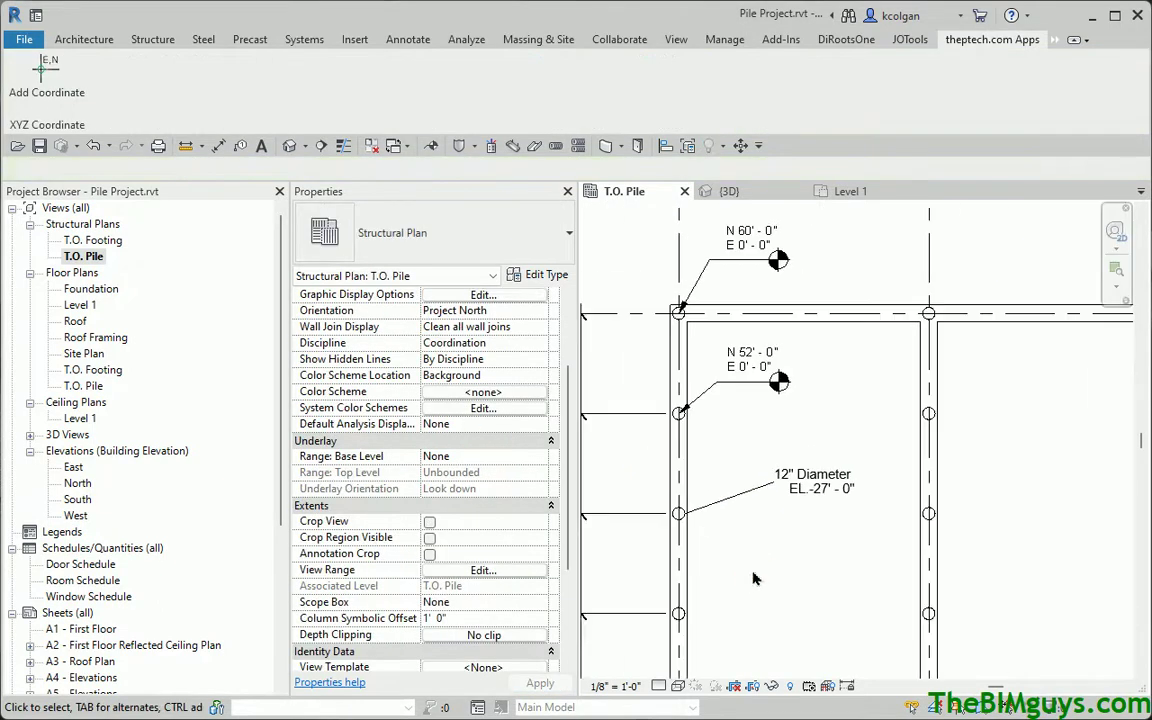
{"action": "left_click", "coordinate": [686, 461]}
{"action": "right_click", "coordinate": [686, 461]}
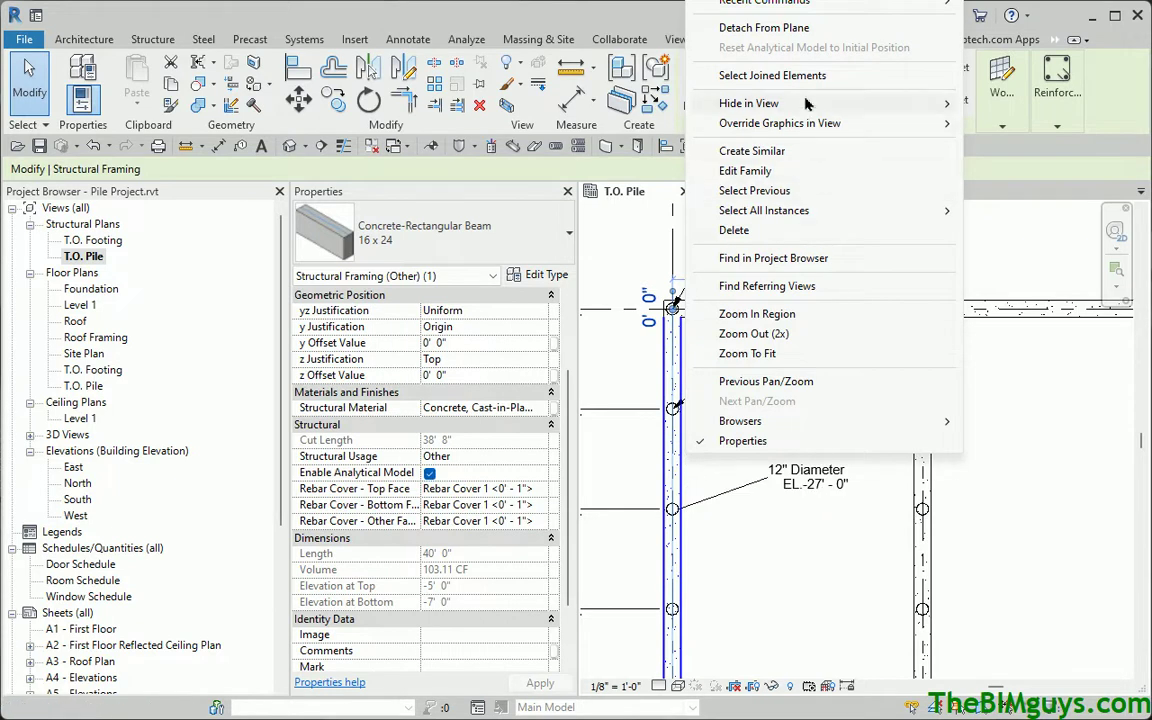
{"action": "mouse_move", "coordinate": [790, 103]}
{"action": "left_click", "coordinate": [1018, 123]}
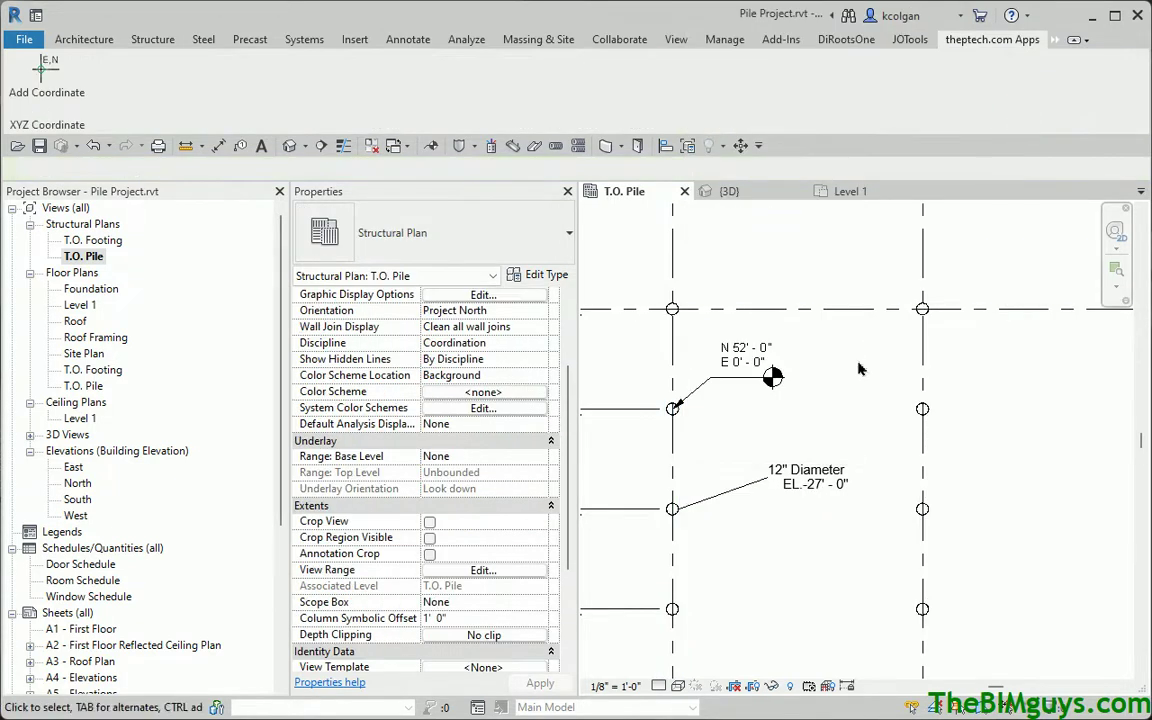
- Check the mark and exported coordinate parameters of the annotated 12" Diameter pile on grid line 1
{"action": "scroll", "coordinate": [803, 449], "scroll_direction": "down", "scroll_amount": 3}
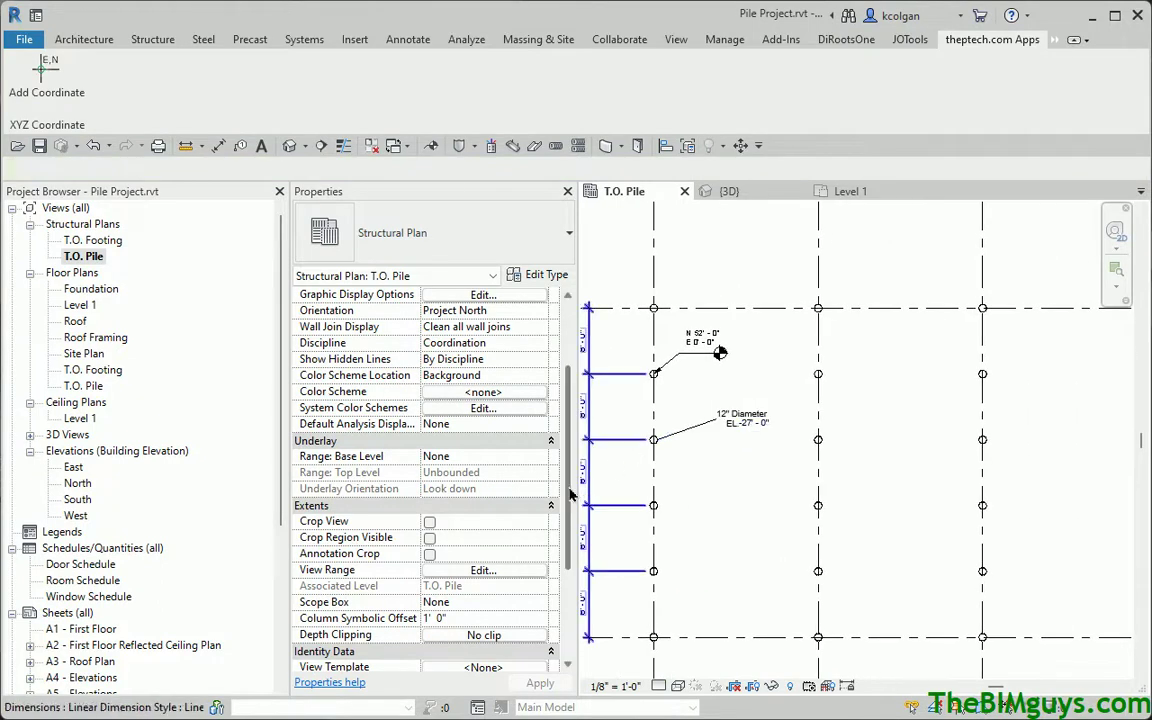
{"action": "scroll", "coordinate": [575, 495], "scroll_direction": "down", "scroll_amount": 4}
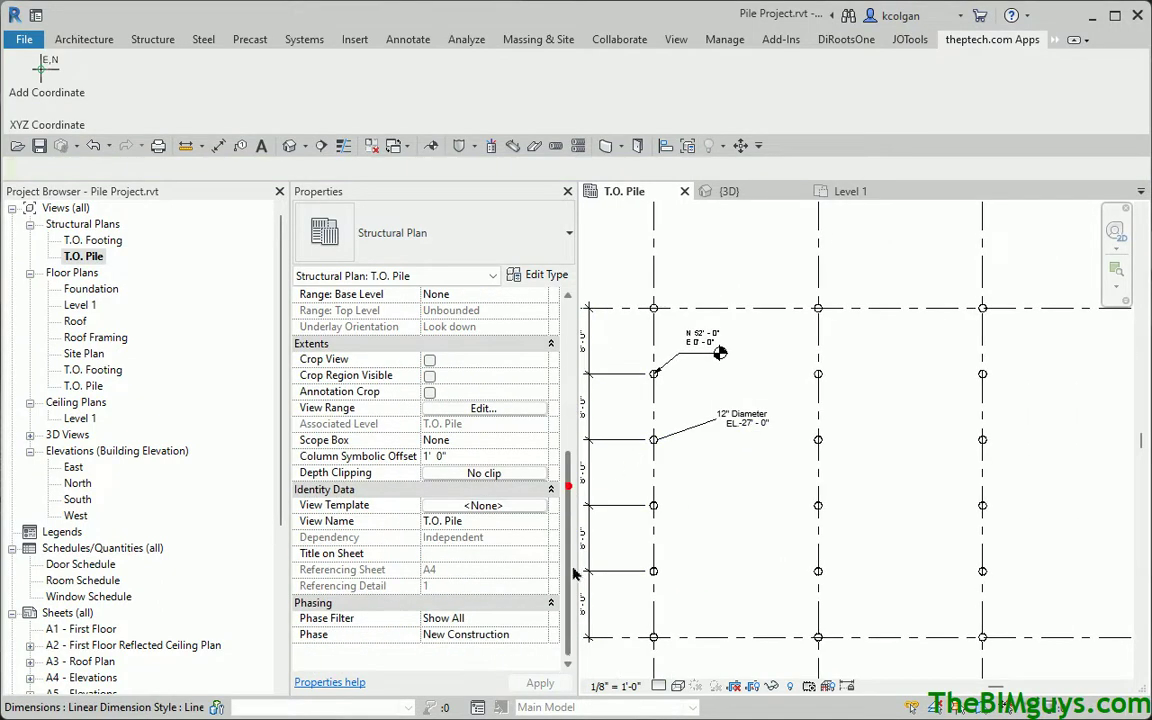
{"action": "left_click", "coordinate": [656, 441]}
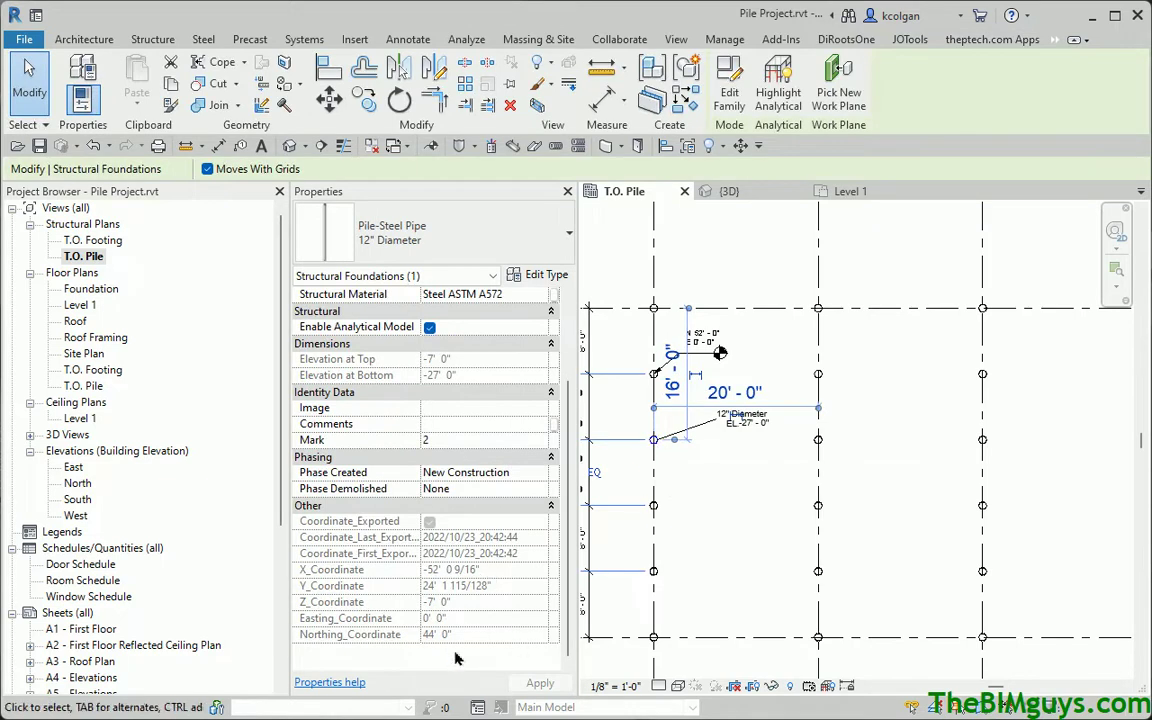
{"action": "left_click", "coordinate": [734, 535]}
{"action": "scroll", "coordinate": [738, 527], "scroll_direction": "down", "scroll_amount": 4}
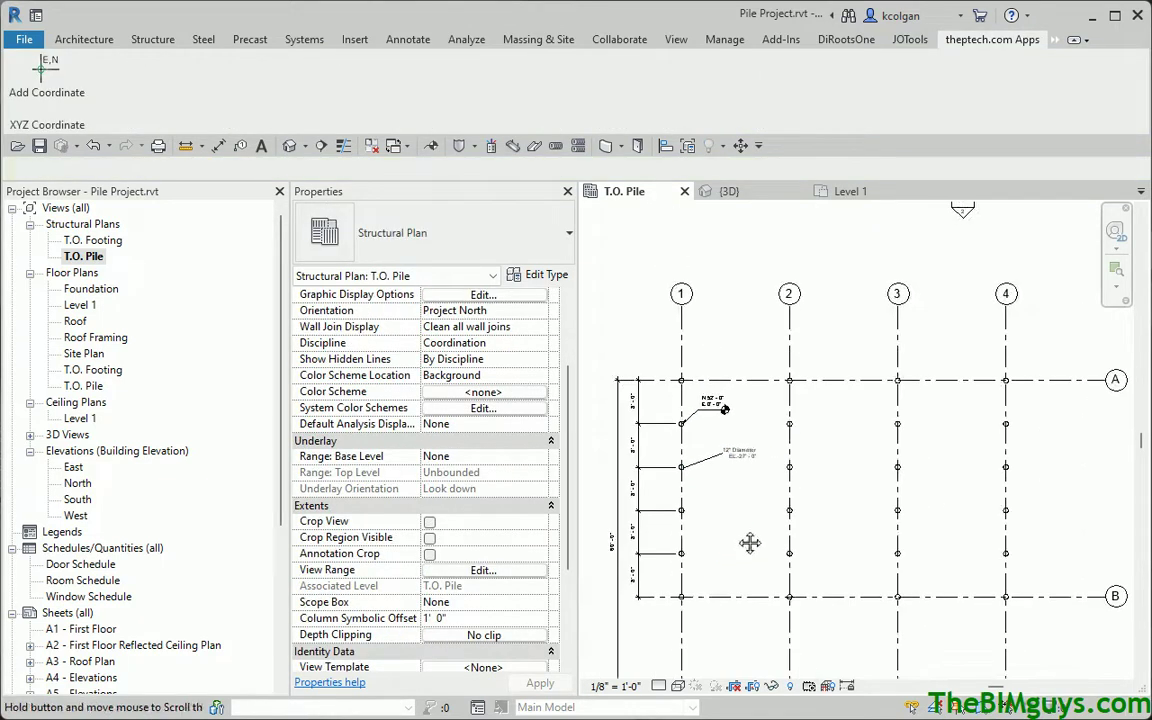
- Create a Structural Foundations schedule of building components with the phase set to New Construction
{"action": "left_click", "coordinate": [676, 40]}
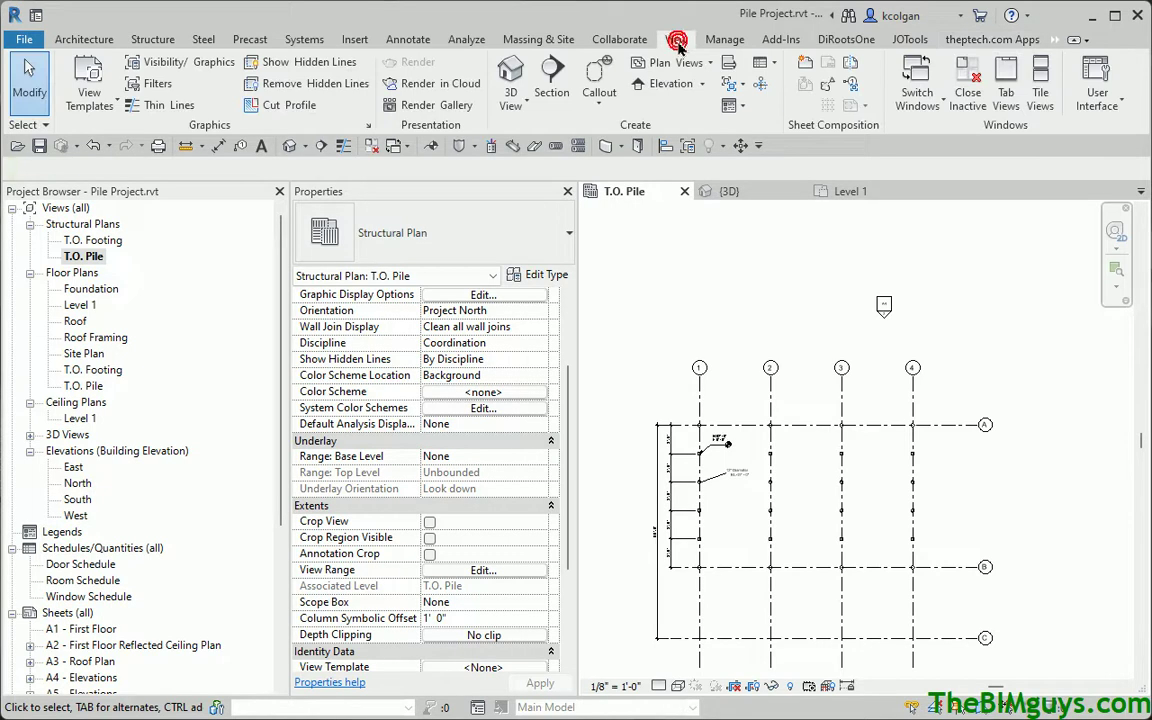
{"action": "left_click", "coordinate": [762, 62]}
{"action": "left_click", "coordinate": [735, 92]}
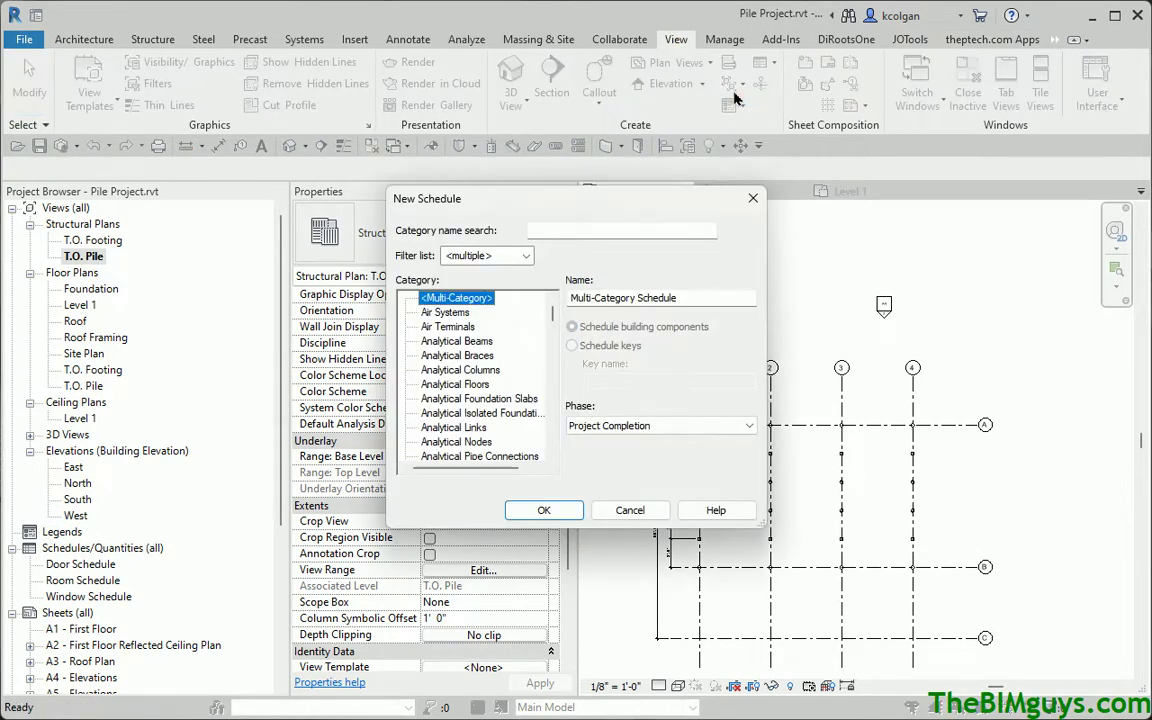
{"action": "left_click_drag", "start_coordinate": [551, 303], "coordinate": [561, 427]}
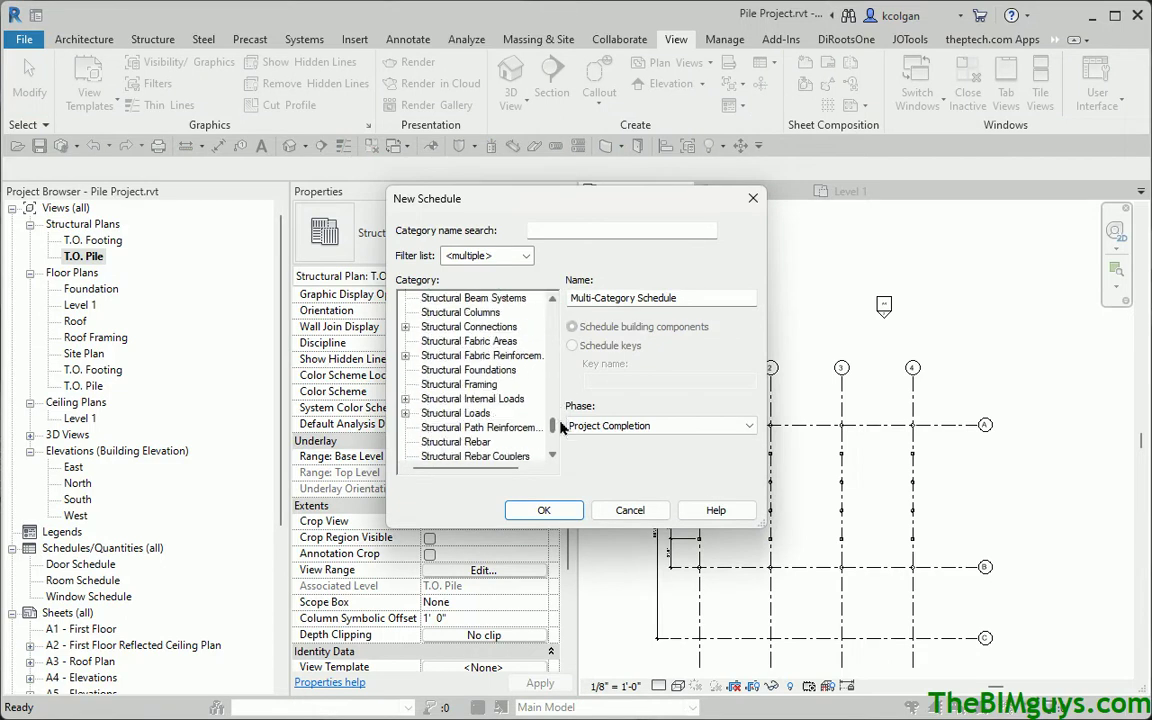
{"action": "left_click", "coordinate": [496, 372]}
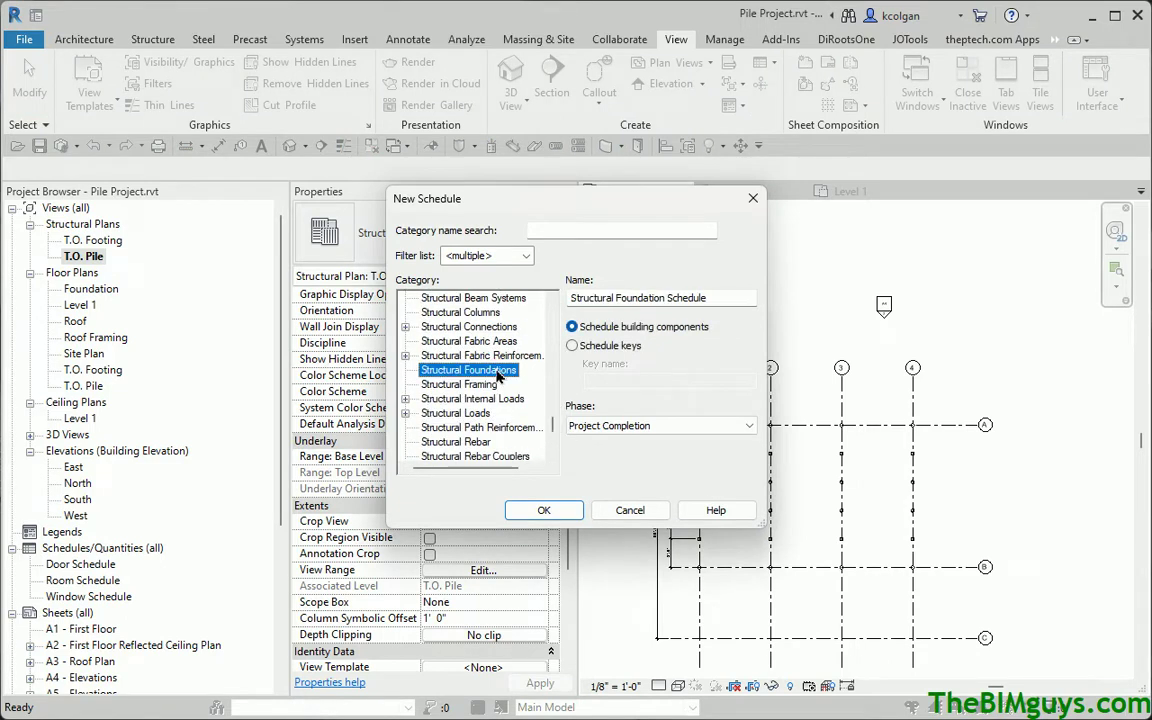
{"action": "left_click", "coordinate": [749, 425]}
{"action": "left_click", "coordinate": [705, 453]}
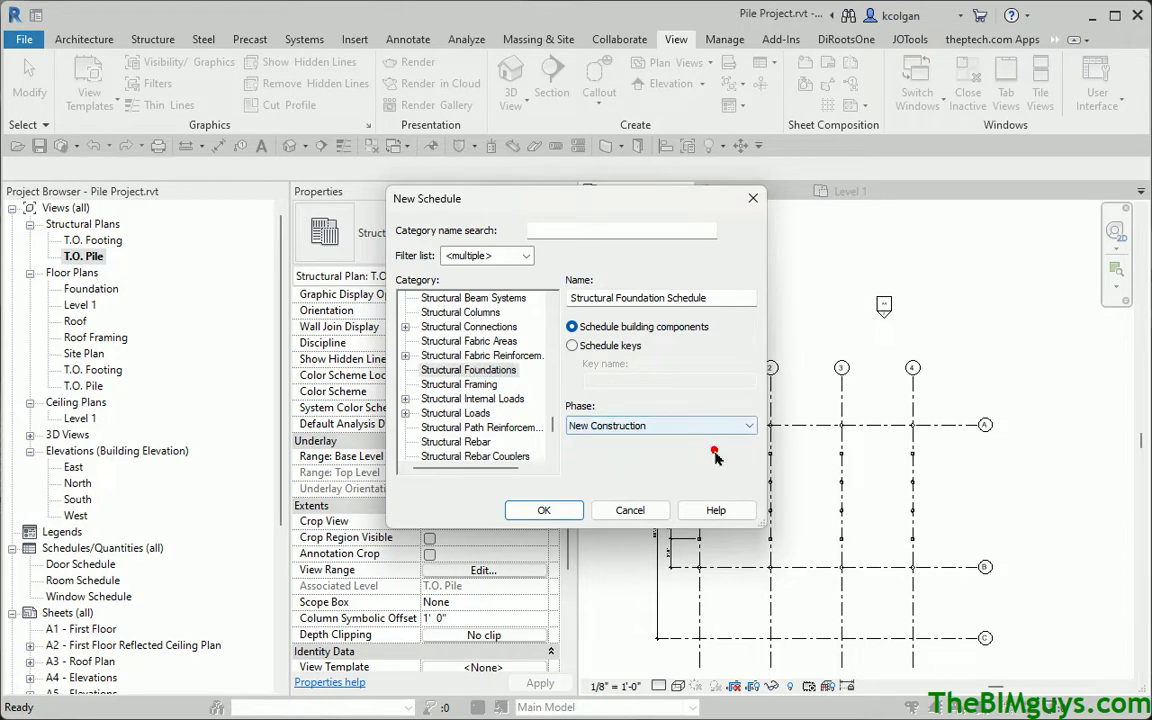
{"action": "left_click", "coordinate": [543, 510]}
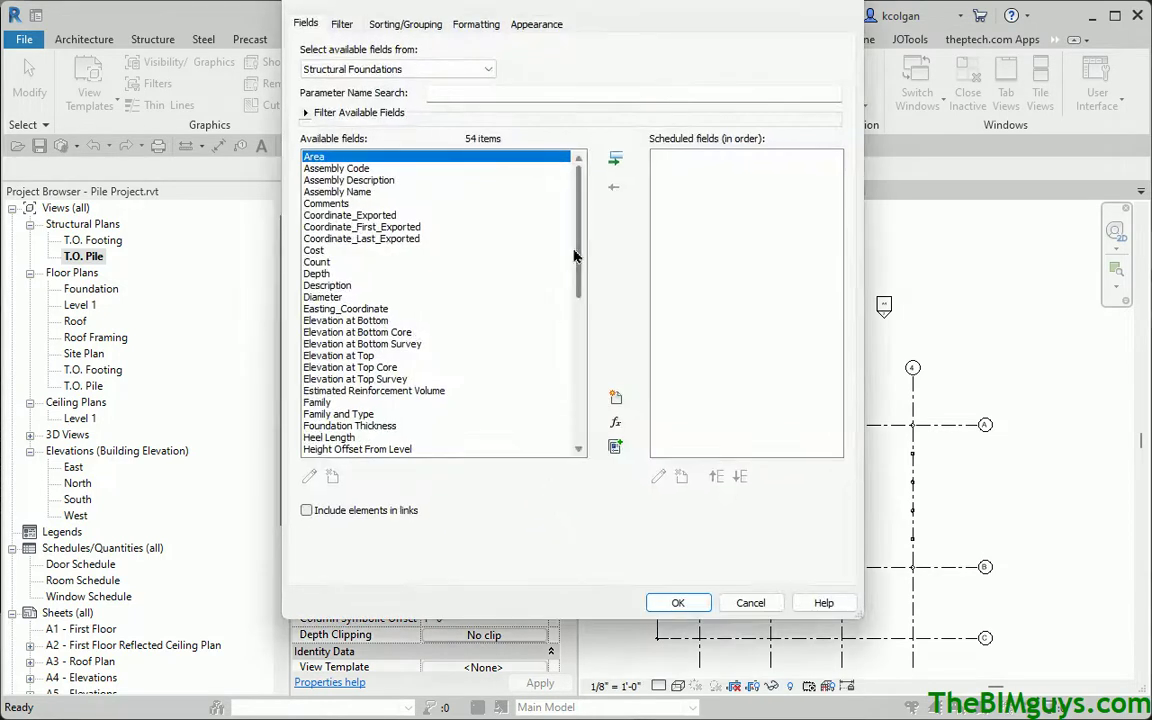
- Add the Easting_Coordinate and Northing_Coordinate fields to the foundation schedule
{"action": "left_click", "coordinate": [358, 310]}
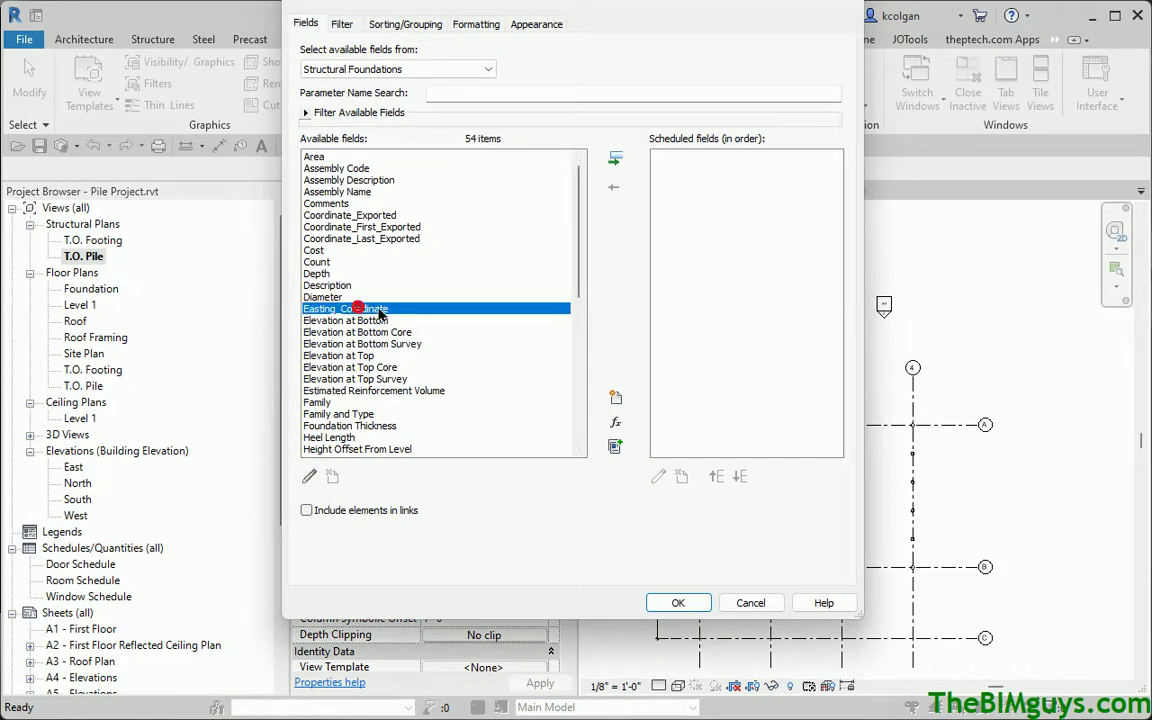
{"action": "left_click", "coordinate": [616, 158]}
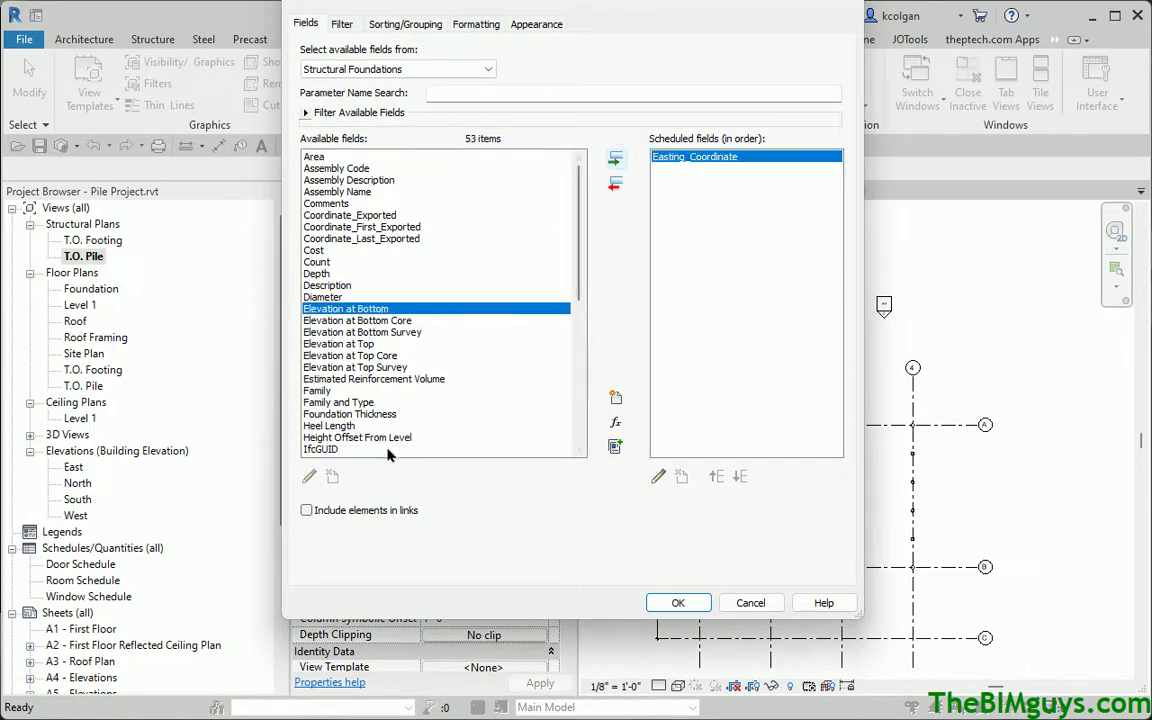
{"action": "left_click_drag", "start_coordinate": [580, 292], "coordinate": [585, 372]}
{"action": "left_click", "coordinate": [345, 356]}
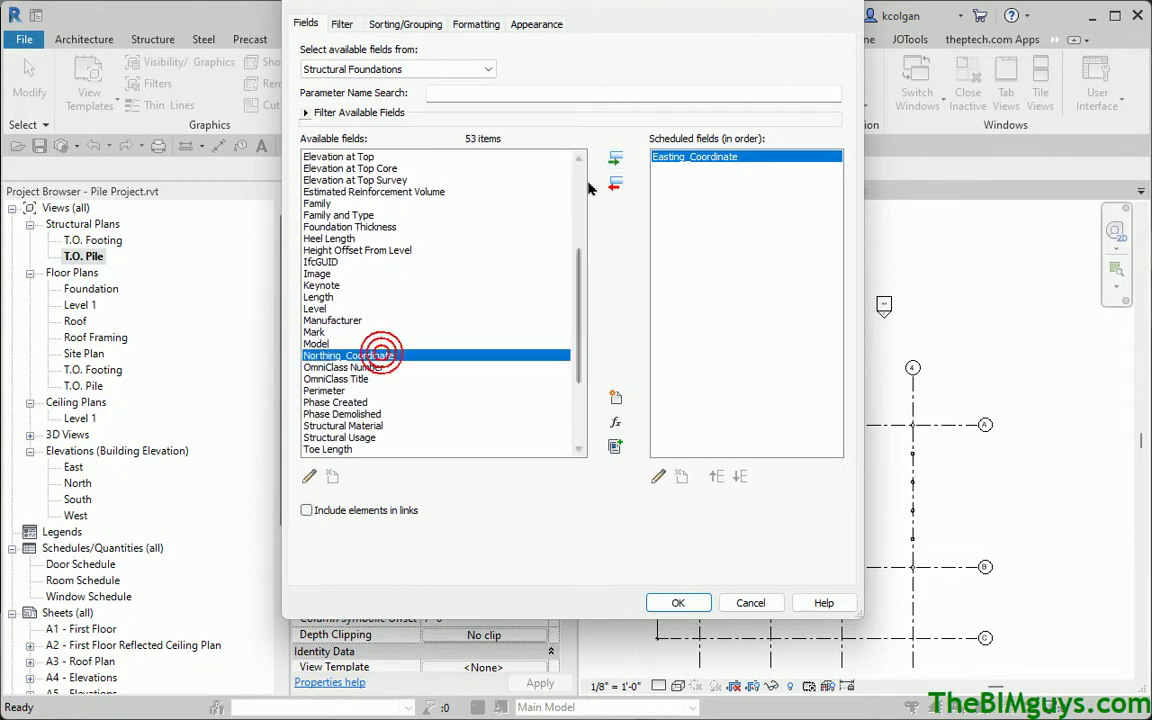
{"action": "left_click", "coordinate": [616, 158]}
- Add the Family, Mark and Type fields to the foundation schedule
{"action": "left_click_drag", "start_coordinate": [580, 287], "coordinate": [585, 196]}
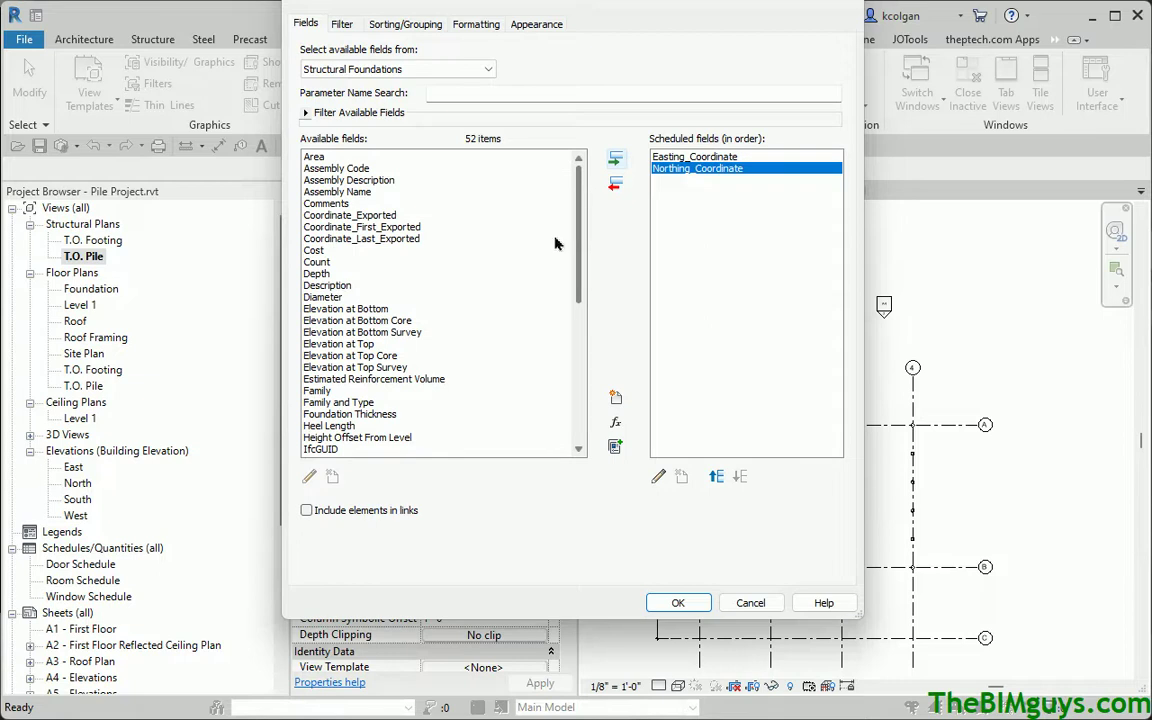
{"action": "left_click", "coordinate": [340, 391]}
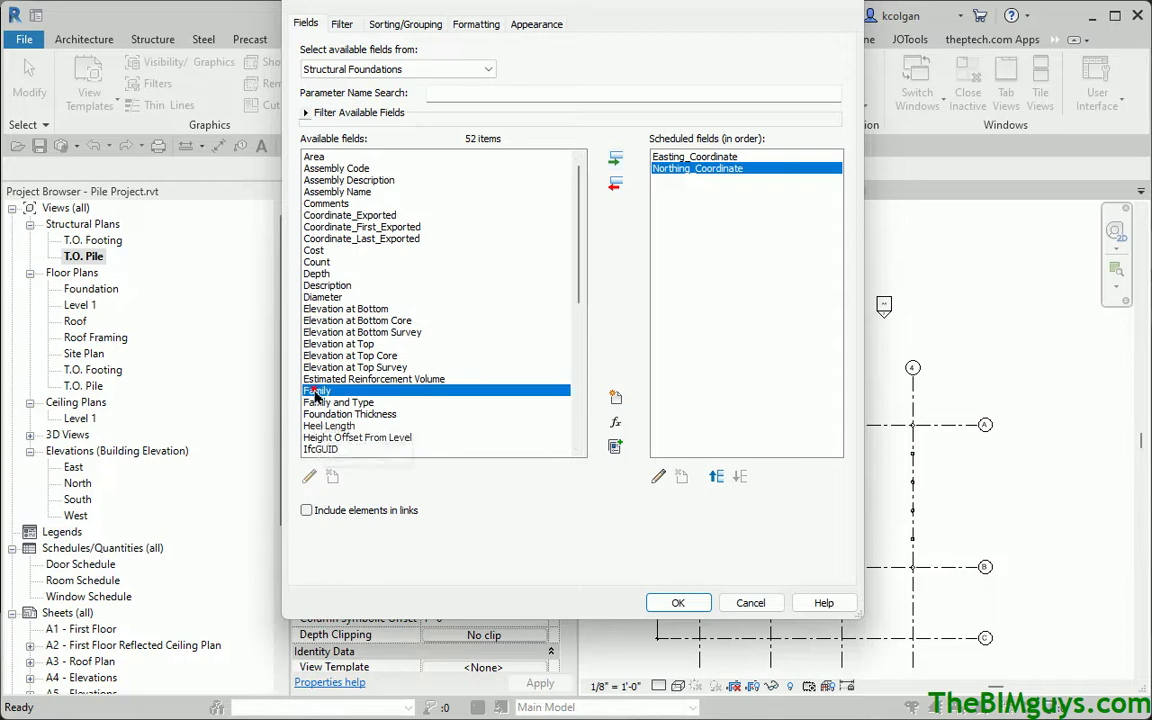
{"action": "left_click", "coordinate": [614, 160]}
{"action": "left_click_drag", "start_coordinate": [584, 257], "coordinate": [590, 337]}
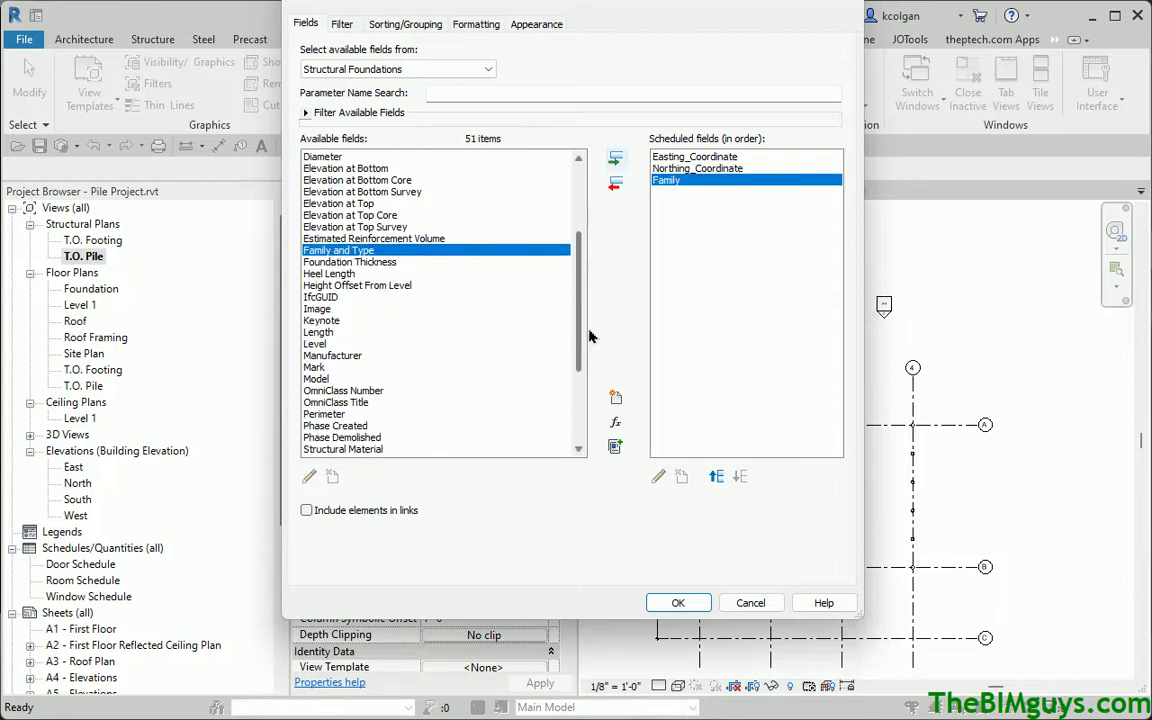
{"action": "left_click", "coordinate": [314, 367]}
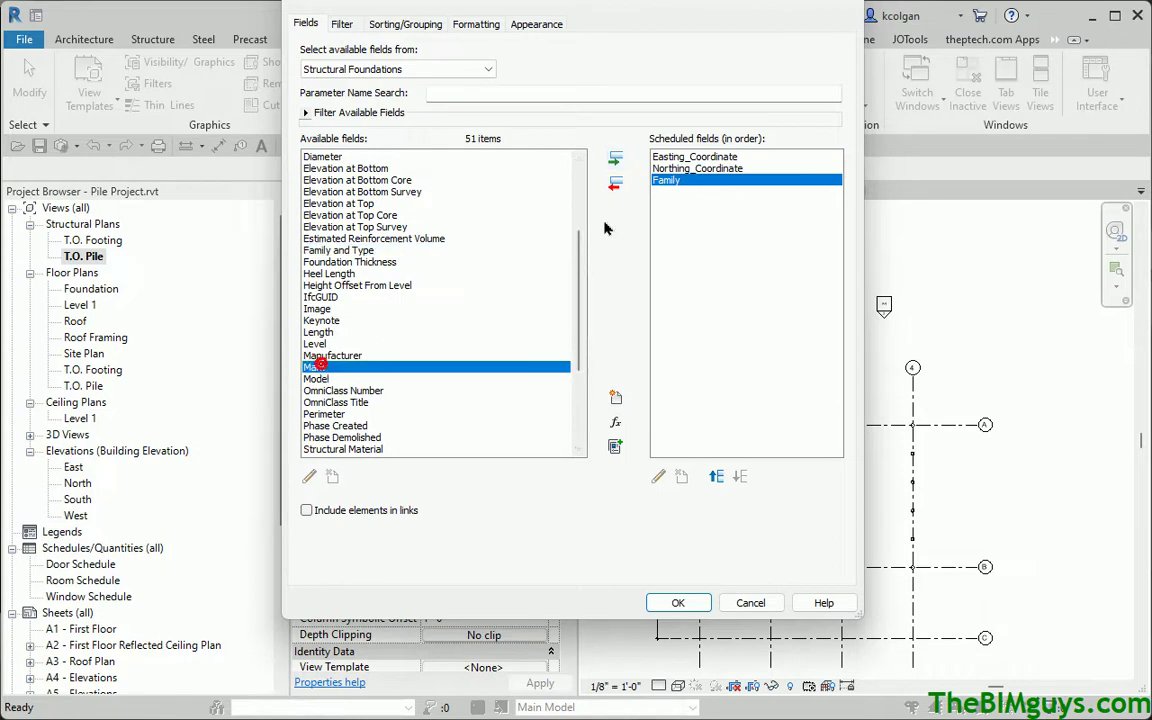
{"action": "left_click", "coordinate": [614, 160]}
{"action": "left_click_drag", "start_coordinate": [584, 272], "coordinate": [582, 334]}
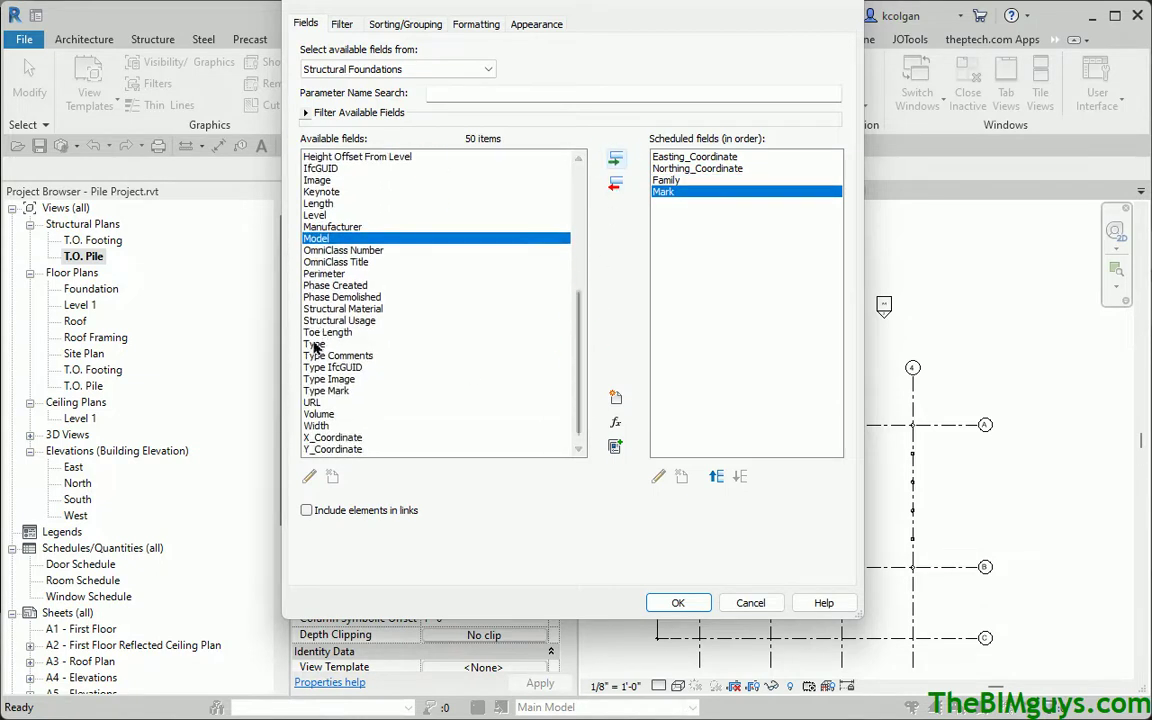
{"action": "left_click", "coordinate": [314, 344]}
{"action": "left_click", "coordinate": [612, 156]}
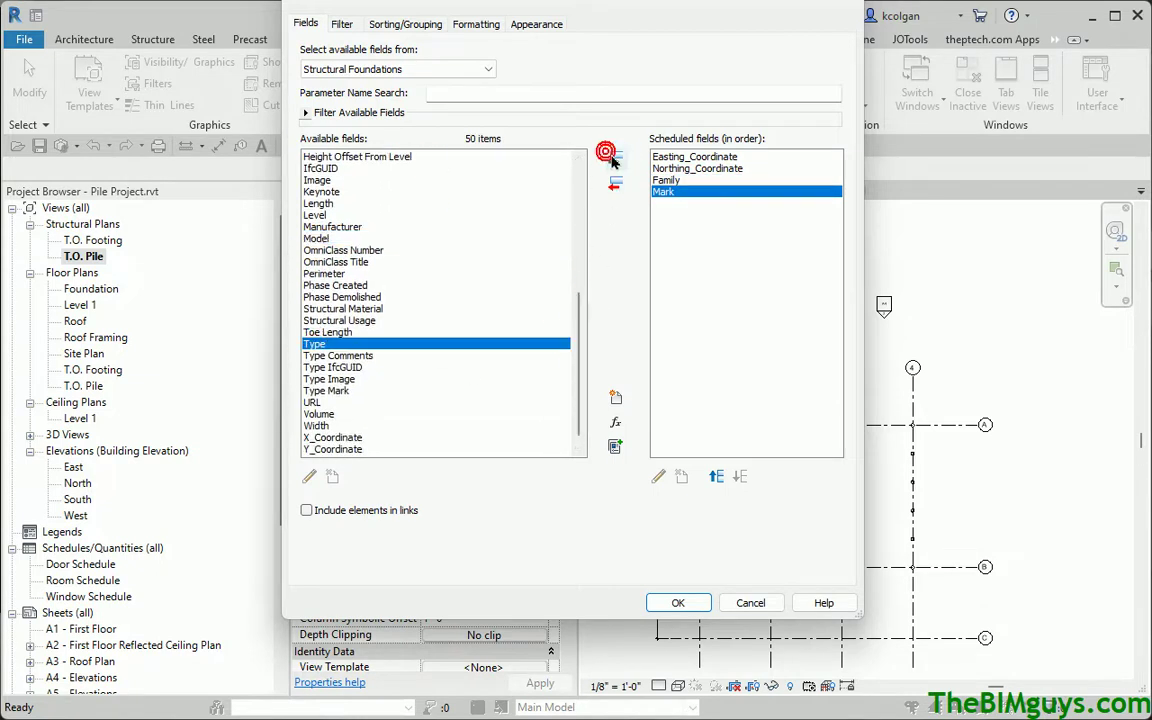
- Reorder the scheduled fields so Easting_Coordinate and Northing_Coordinate follow Type, and generate the schedule
{"action": "left_click", "coordinate": [694, 168]}
{"action": "left_click", "coordinate": [712, 156], "text": "shift"}
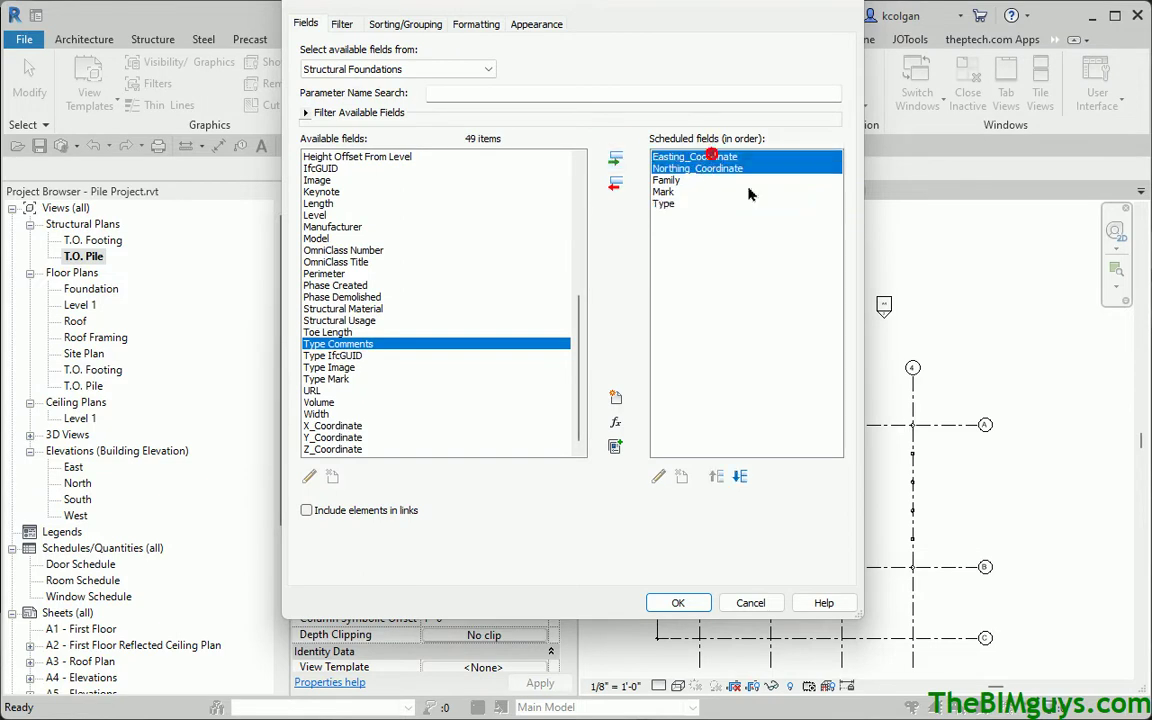
{"action": "left_click", "coordinate": [740, 477]}
{"action": "left_click", "coordinate": [740, 477]}
{"action": "left_click", "coordinate": [740, 477]}
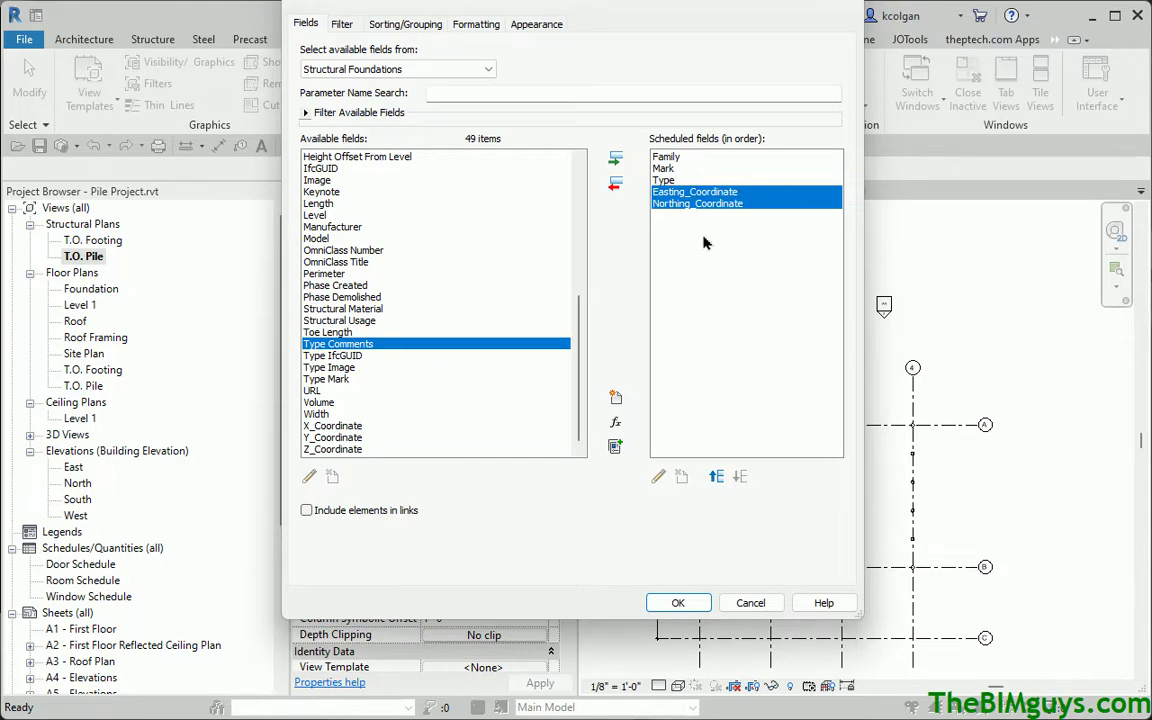
{"action": "left_click", "coordinate": [682, 601]}
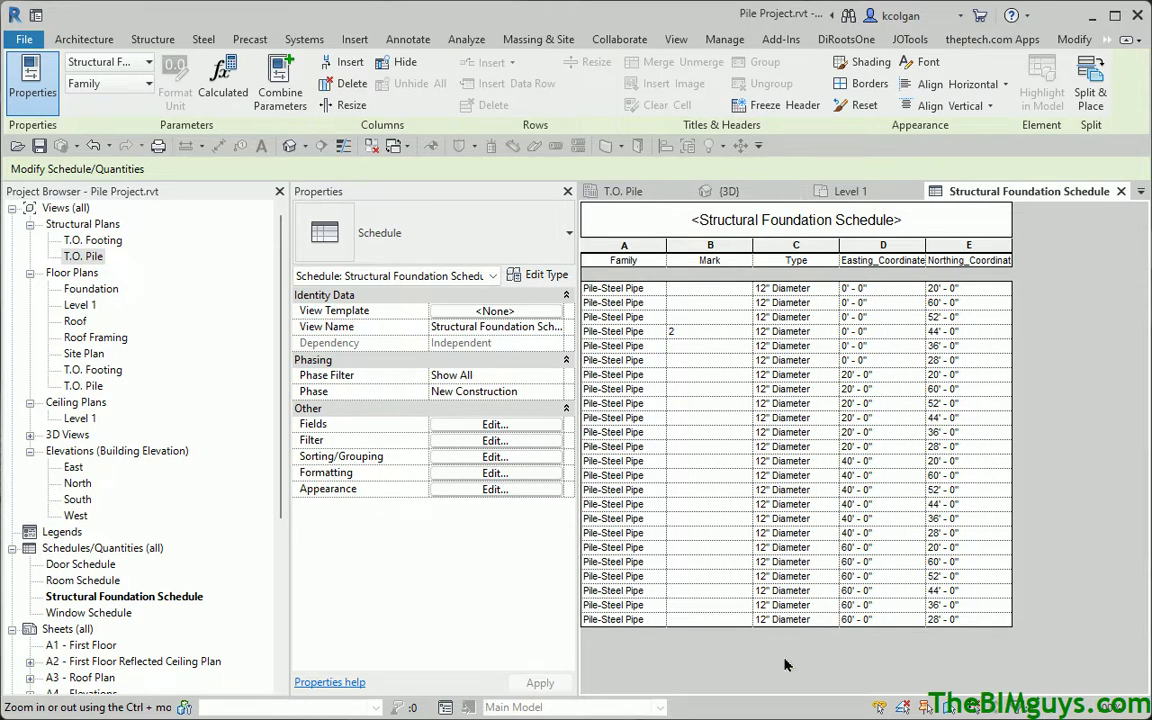
- Hide the Type and Family columns in the Structural Foundation Schedule
{"action": "left_click", "coordinate": [628, 266]}
{"action": "left_click", "coordinate": [786, 256]}
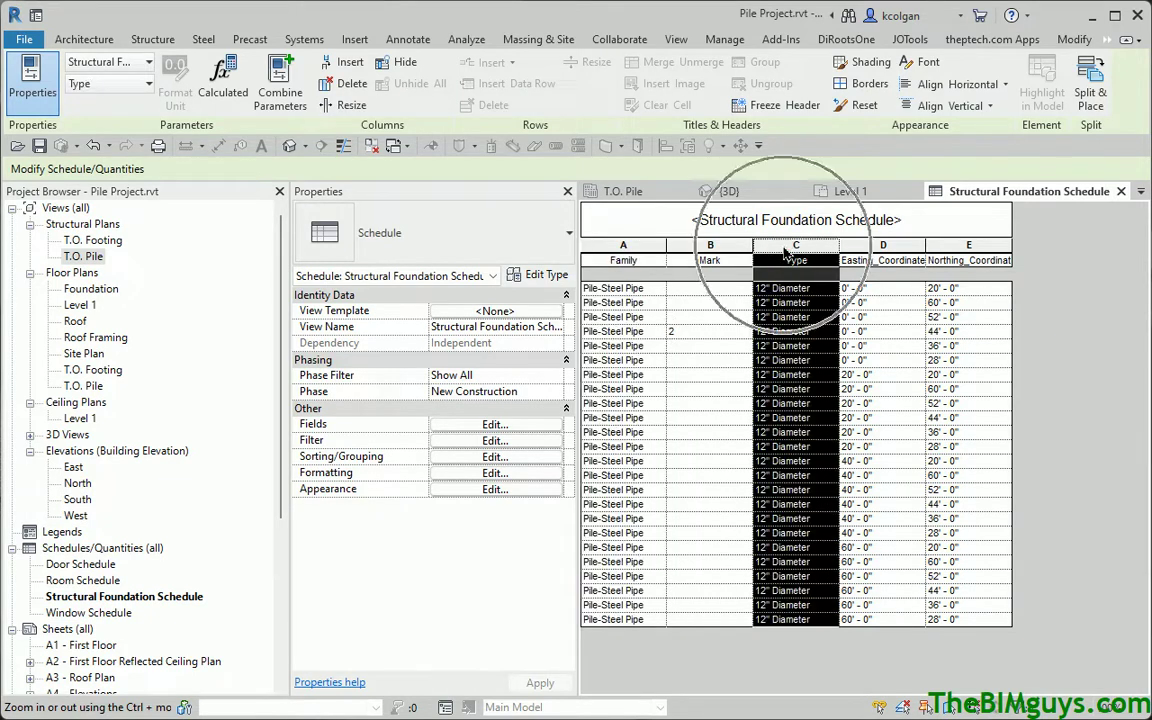
{"action": "left_click", "coordinate": [392, 62]}
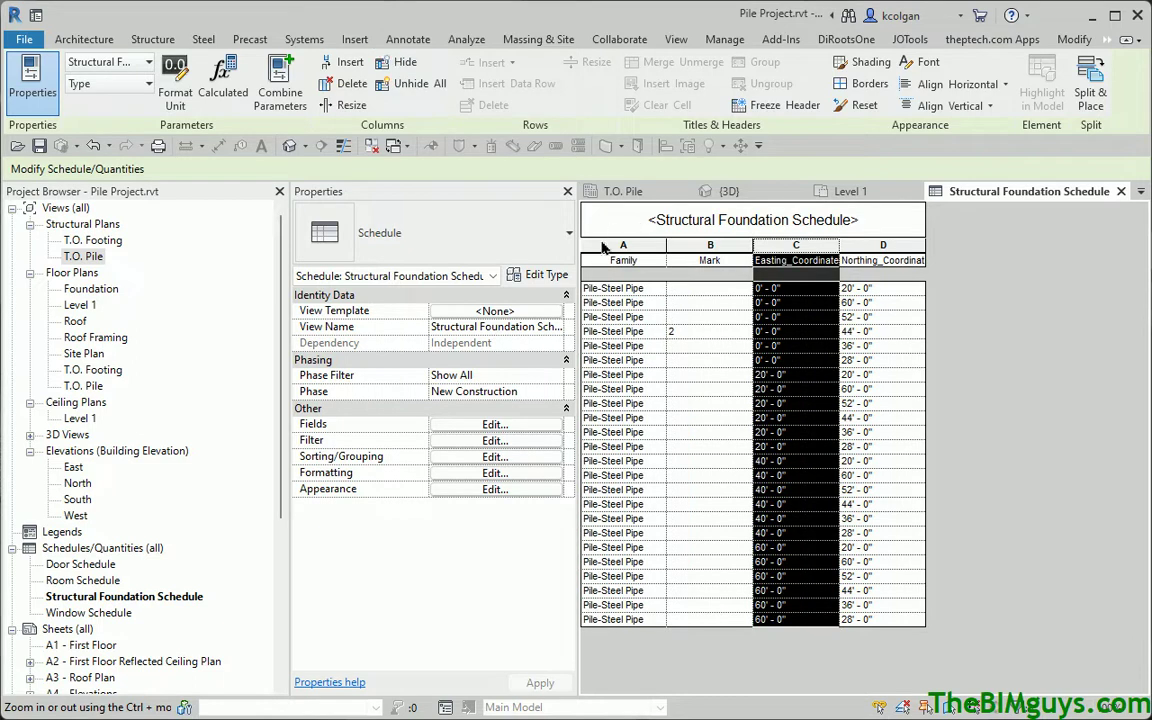
{"action": "left_click", "coordinate": [605, 247]}
{"action": "left_click", "coordinate": [392, 62]}
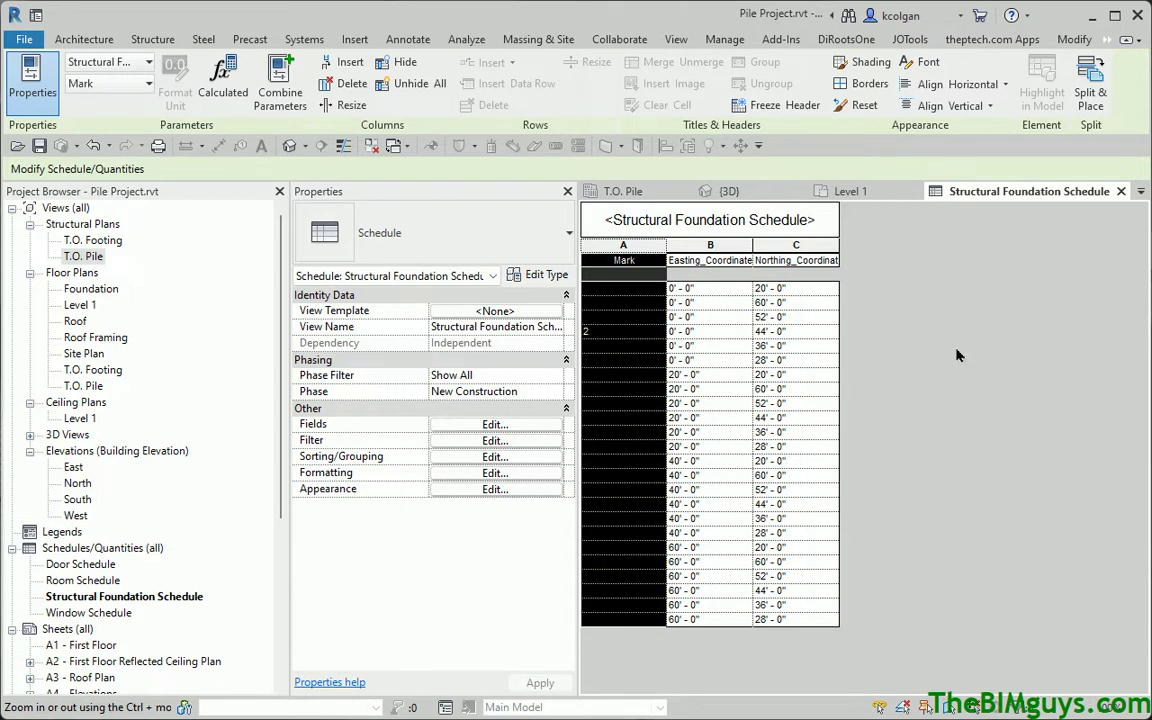
- Return to the T.O. Pile structural plan
{"action": "double_click", "coordinate": [84, 257]}
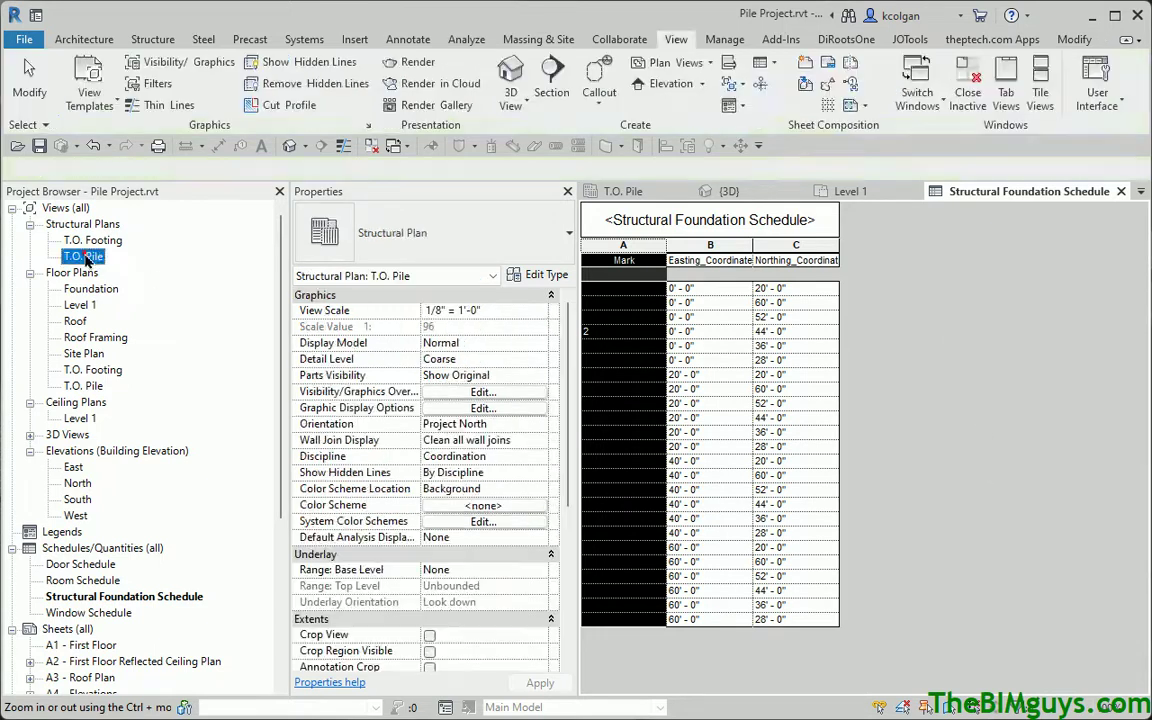
{"action": "left_click", "coordinate": [1033, 502]}
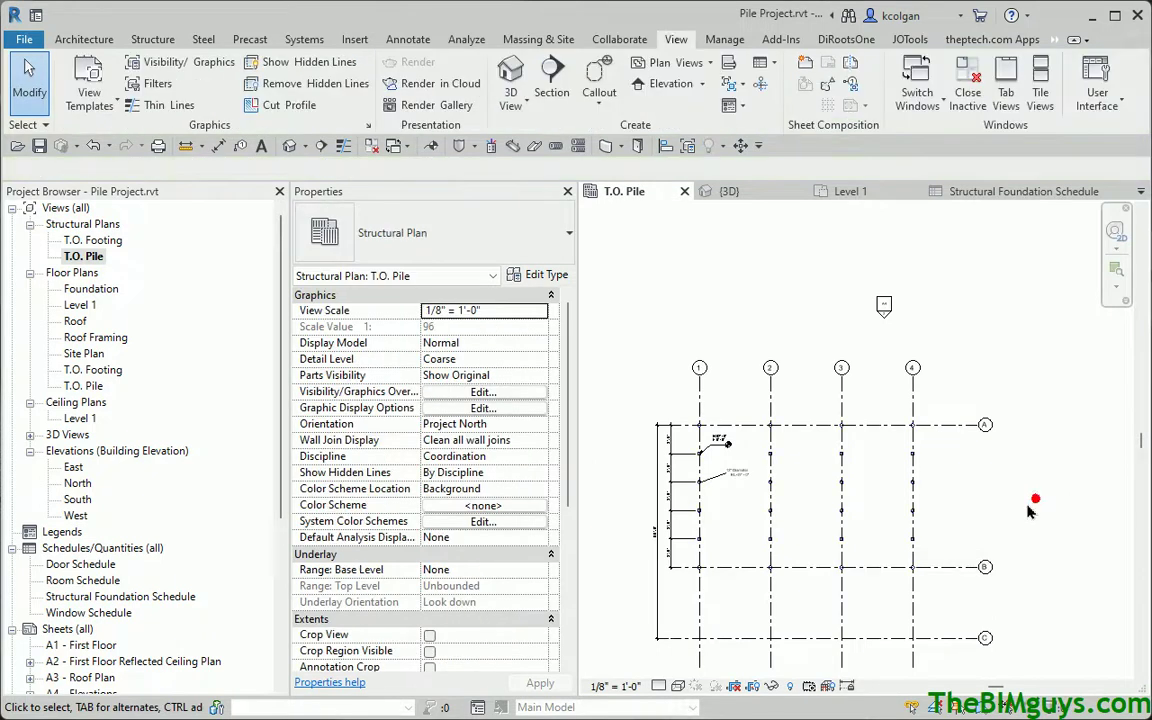
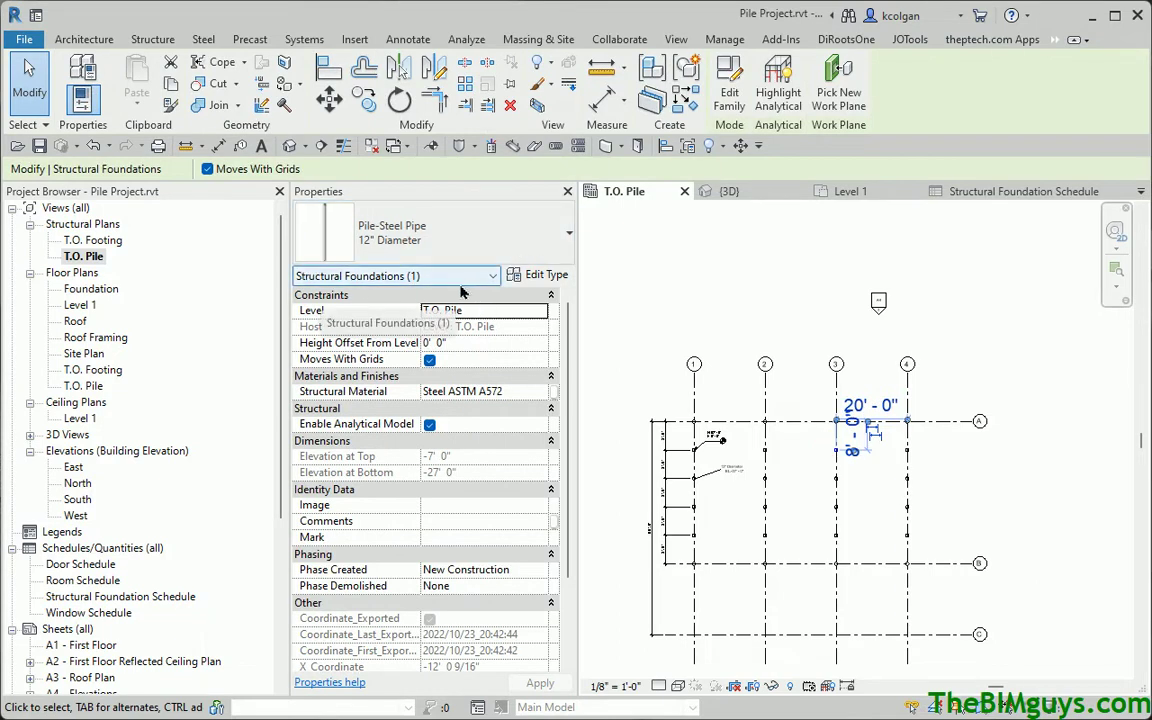
- Place a W10X49 structural column with an unconnected depth of 20' 0" outside the grid, about 23' from grid 4 and 33' 6" from grid A
{"action": "left_click", "coordinate": [952, 325]}
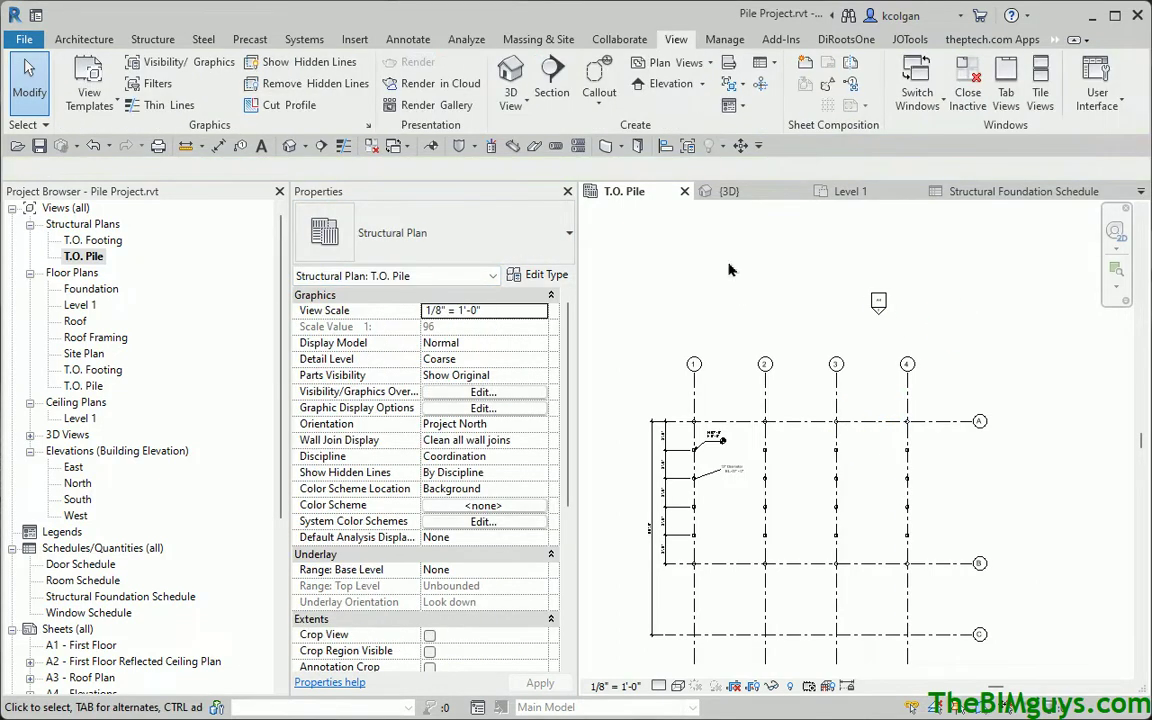
{"action": "left_click", "coordinate": [138, 38]}
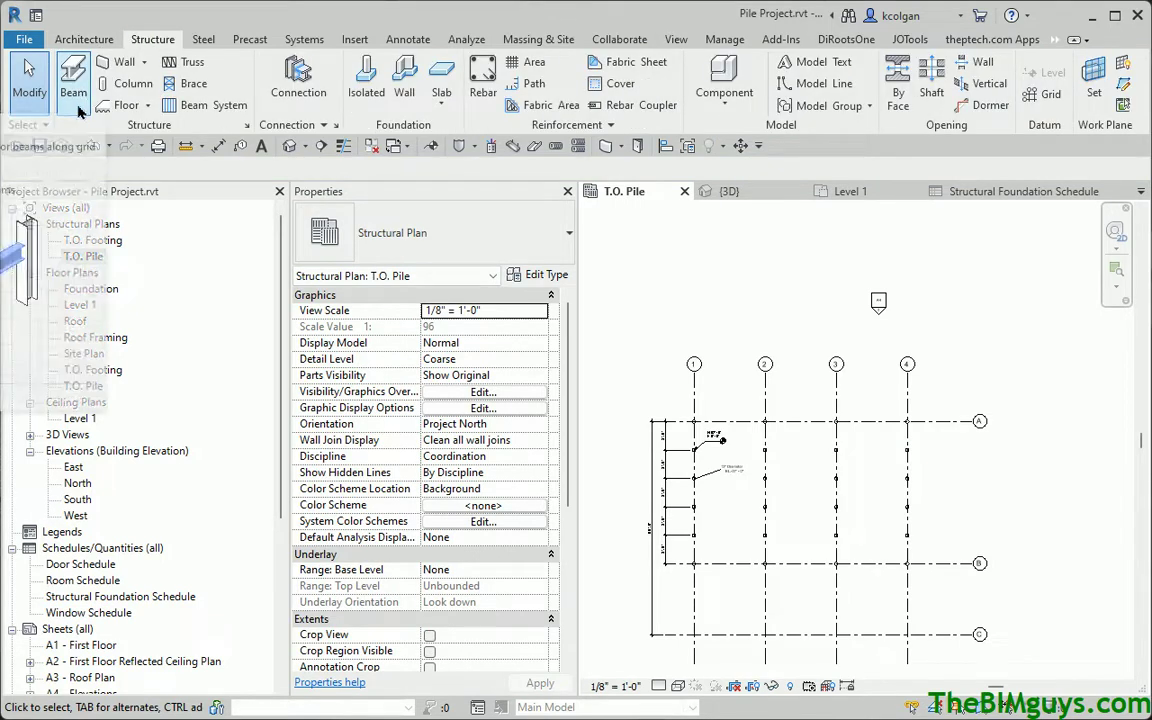
{"action": "left_click", "coordinate": [128, 88]}
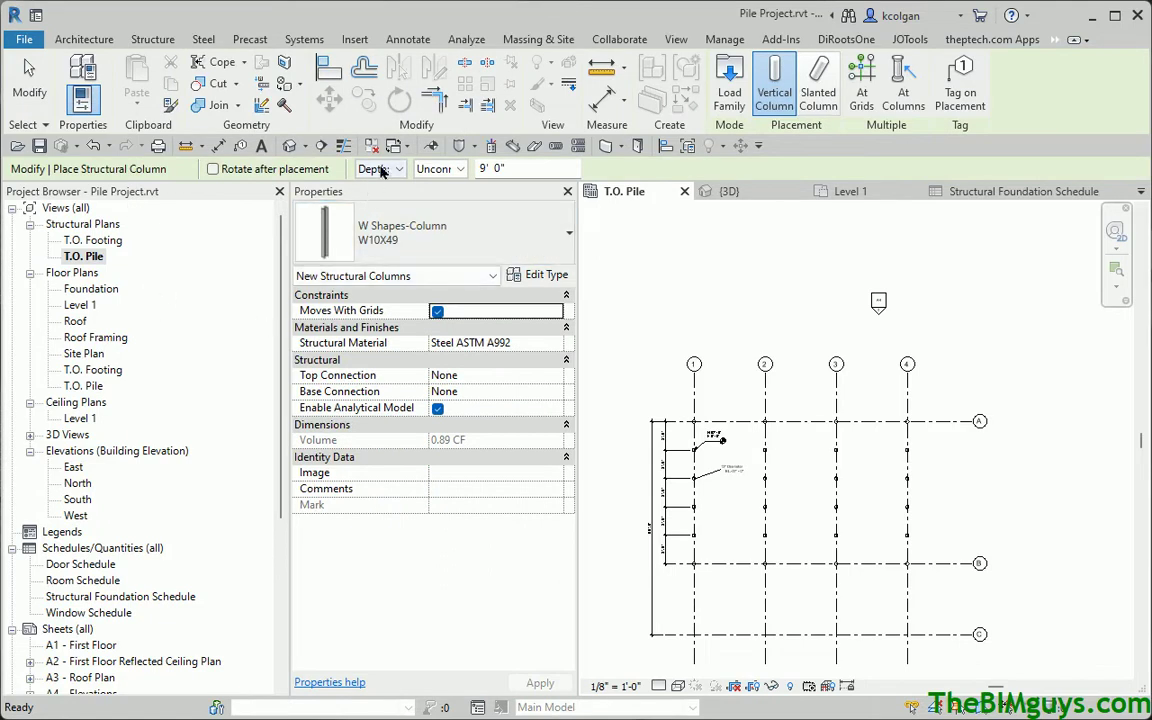
{"action": "left_click", "coordinate": [520, 166]}
{"action": "type", "text": "20"}
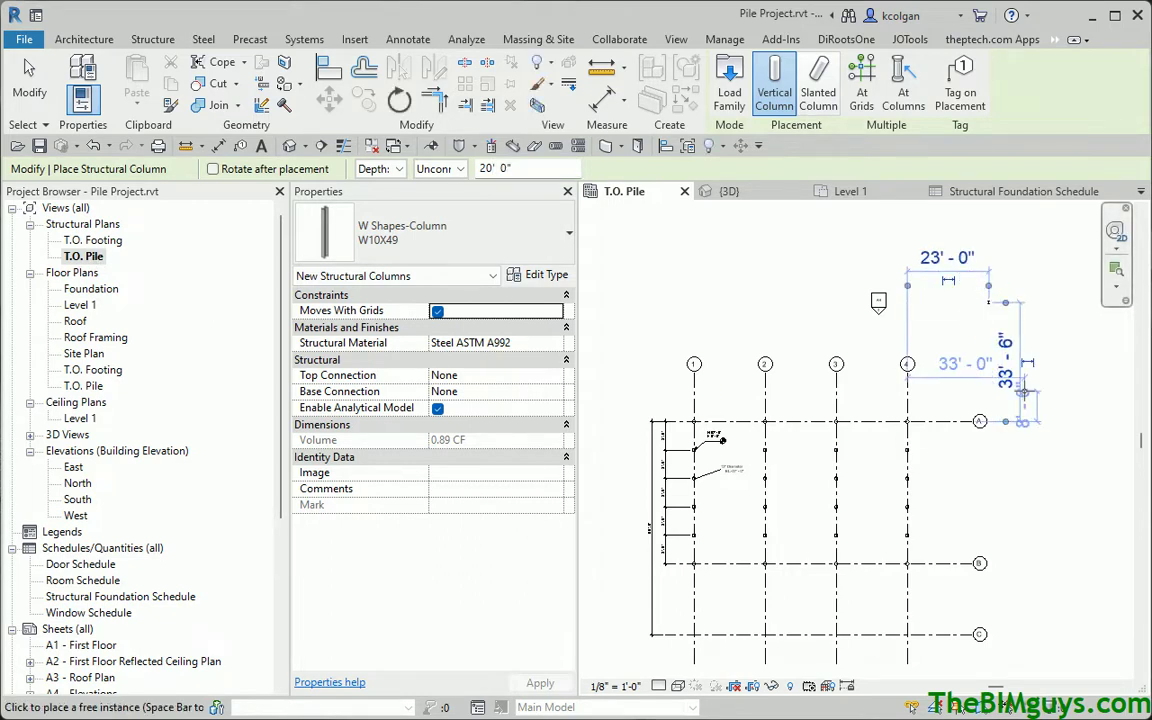
{"action": "key", "text": "Escape"}
{"action": "left_click", "coordinate": [989, 305]}
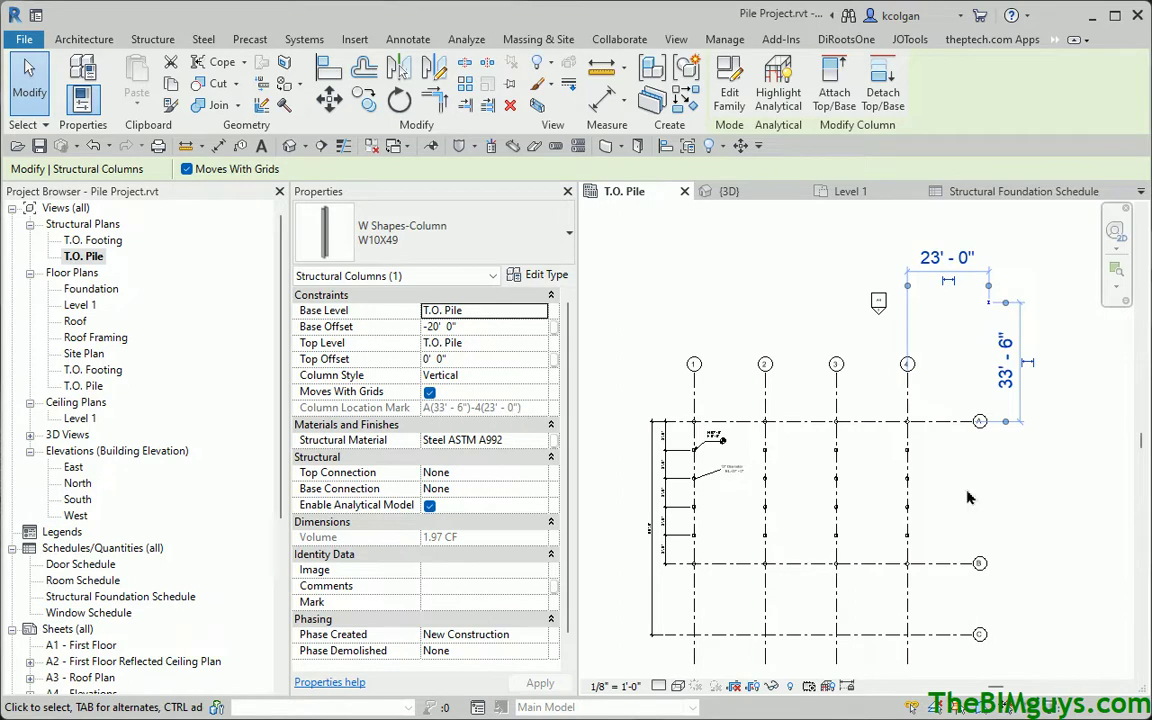
{"action": "left_click", "coordinate": [905, 478]}
{"action": "middle_click_drag", "start_coordinate": [995, 497], "coordinate": [922, 505]}
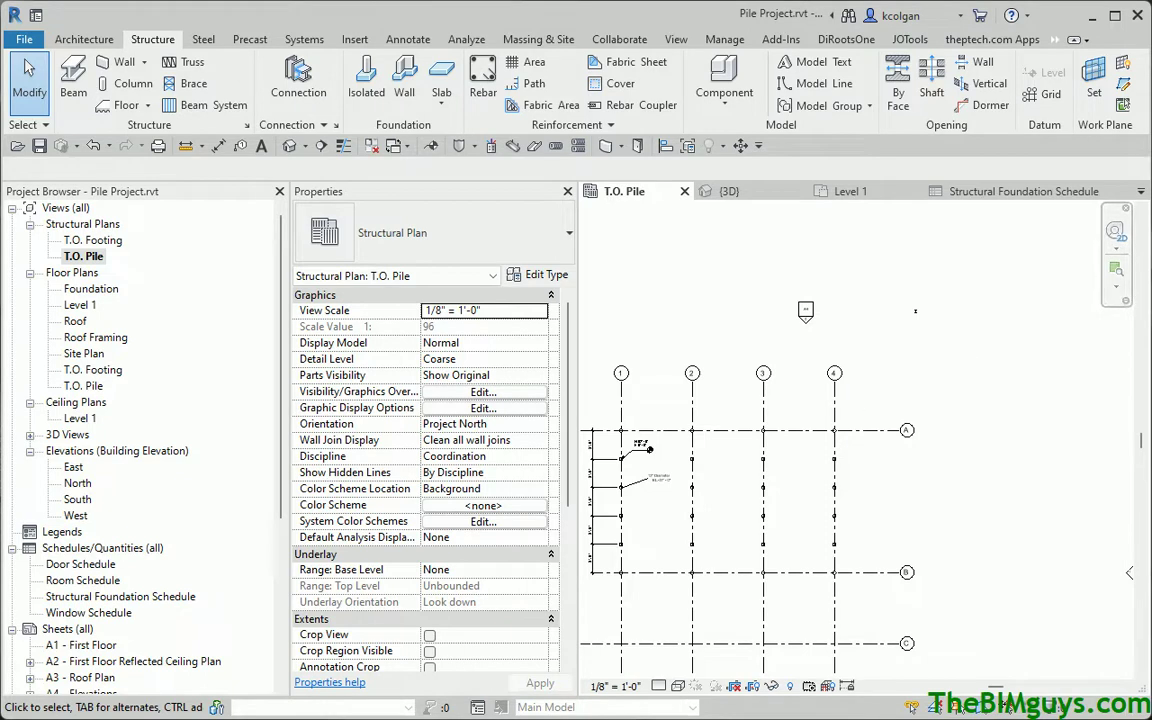
- Delete grids A, B, 2, 3 and 4, keeping only grids 1 and C
{"action": "left_click", "coordinate": [96, 39]}
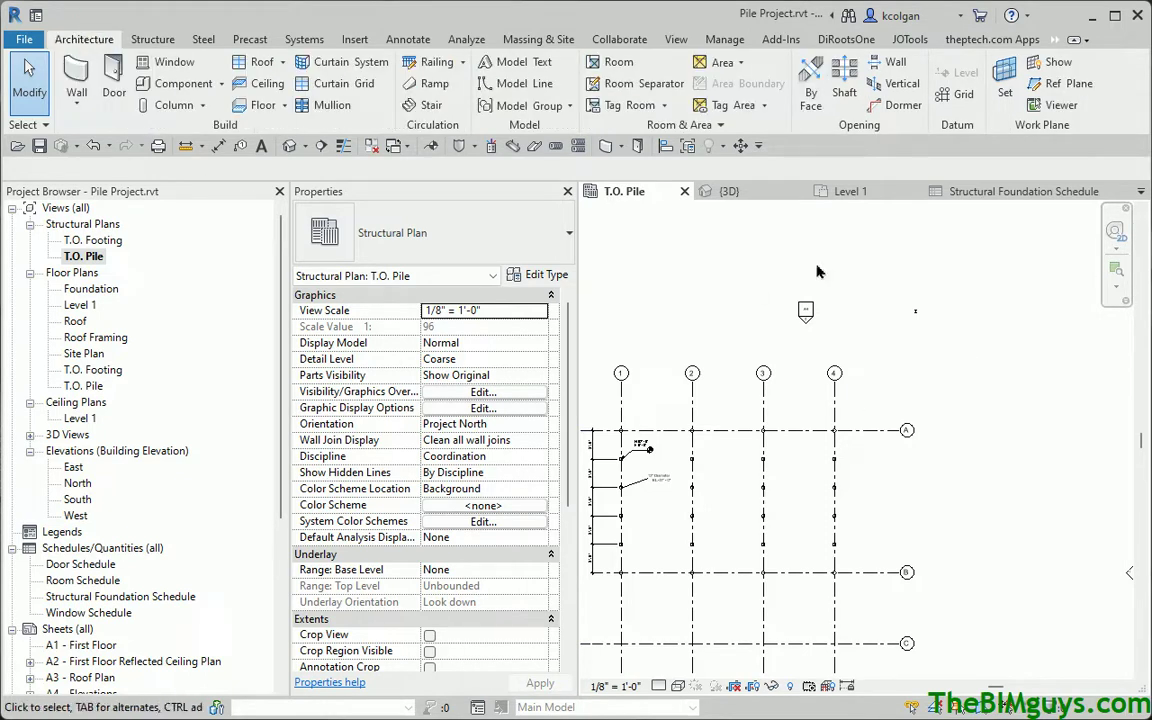
{"action": "scroll", "coordinate": [903, 430], "scroll_direction": "down", "scroll_amount": 2}
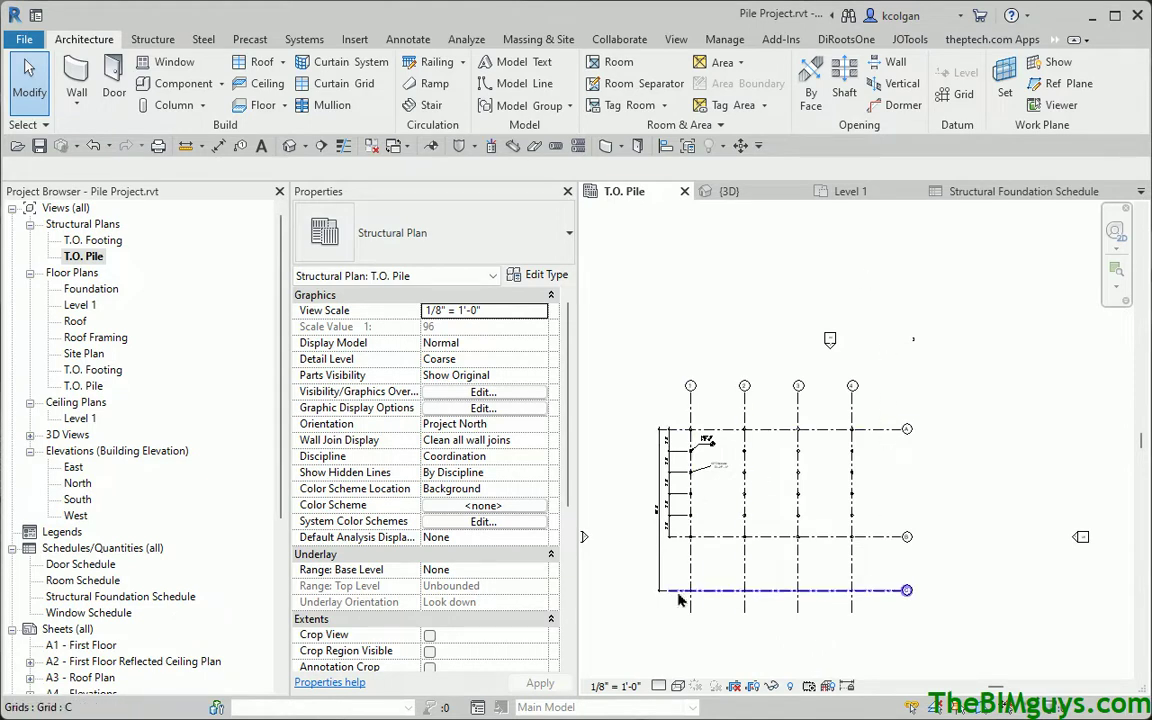
{"action": "left_click", "coordinate": [880, 546]}
{"action": "left_click", "coordinate": [877, 438]}
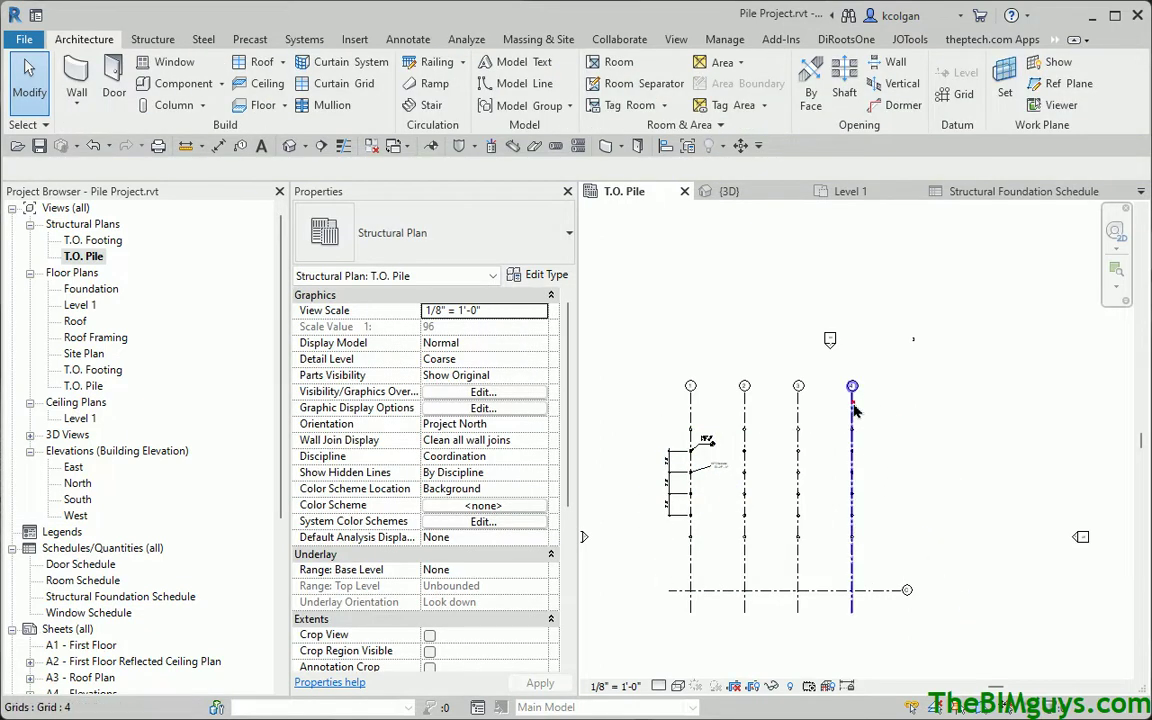
{"action": "key", "text": "ctrl+z"}
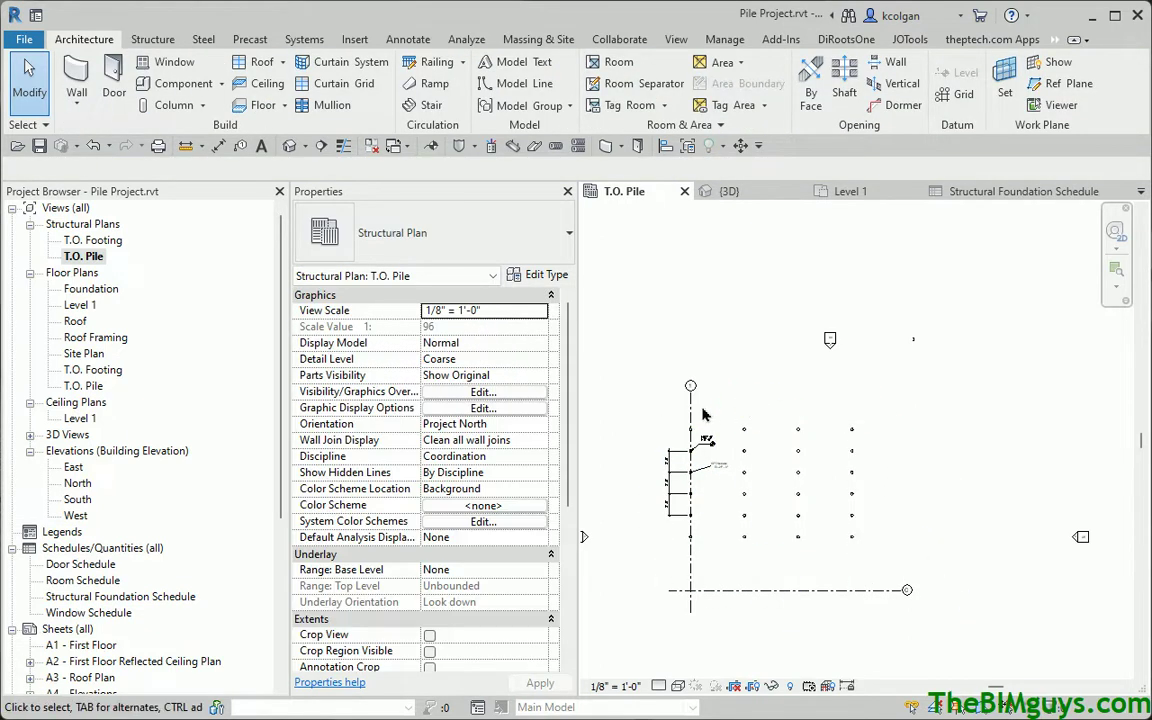
- Rename grid 1 as x
{"action": "scroll", "coordinate": [692, 396], "scroll_direction": "up", "scroll_amount": 2}
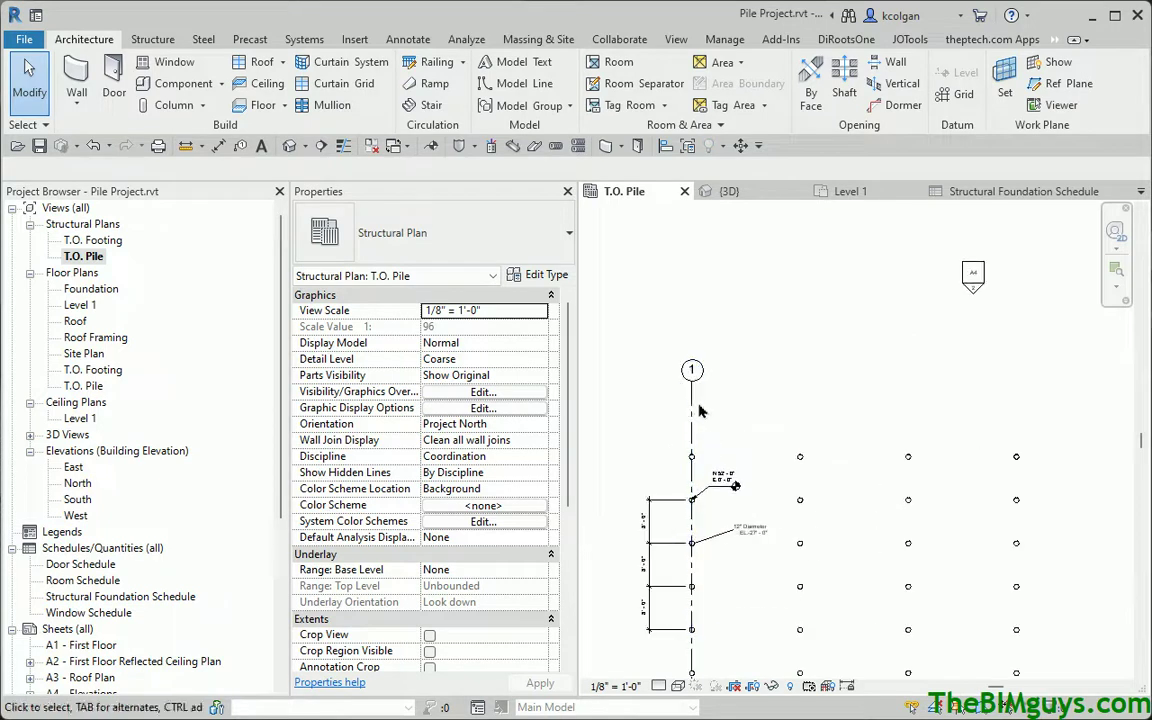
{"action": "left_click", "coordinate": [693, 372]}
{"action": "left_click", "coordinate": [693, 372]}
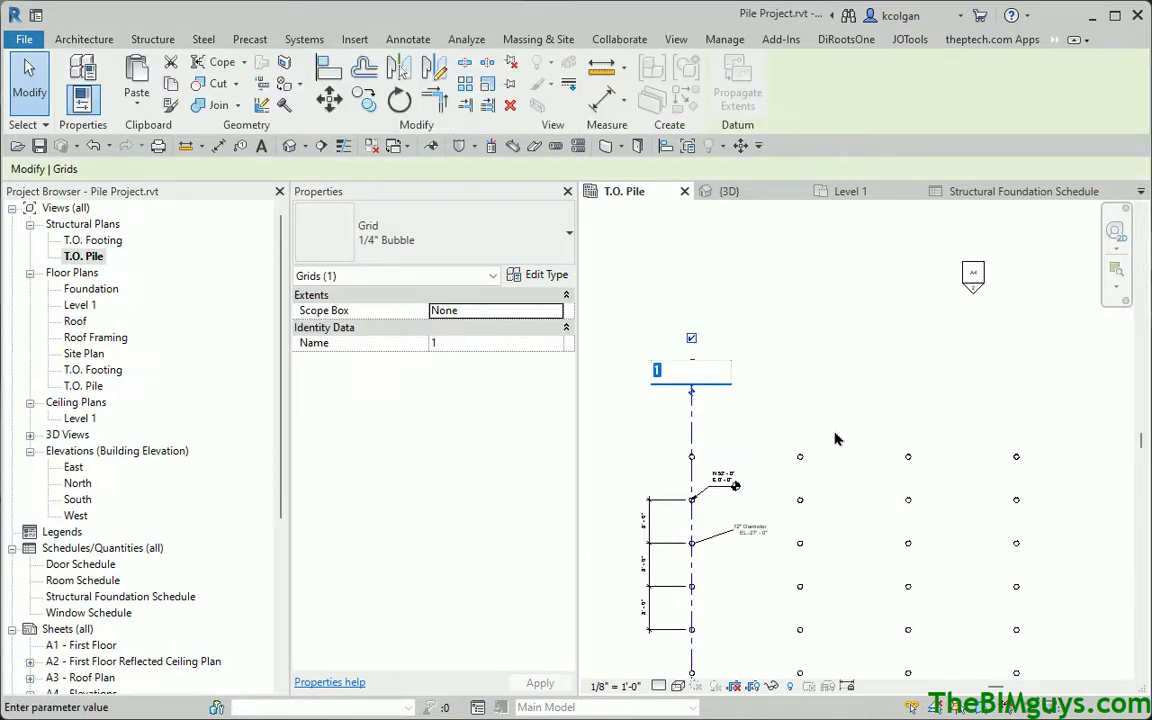
{"action": "type", "text": "x"}
{"action": "key", "text": "Return"}
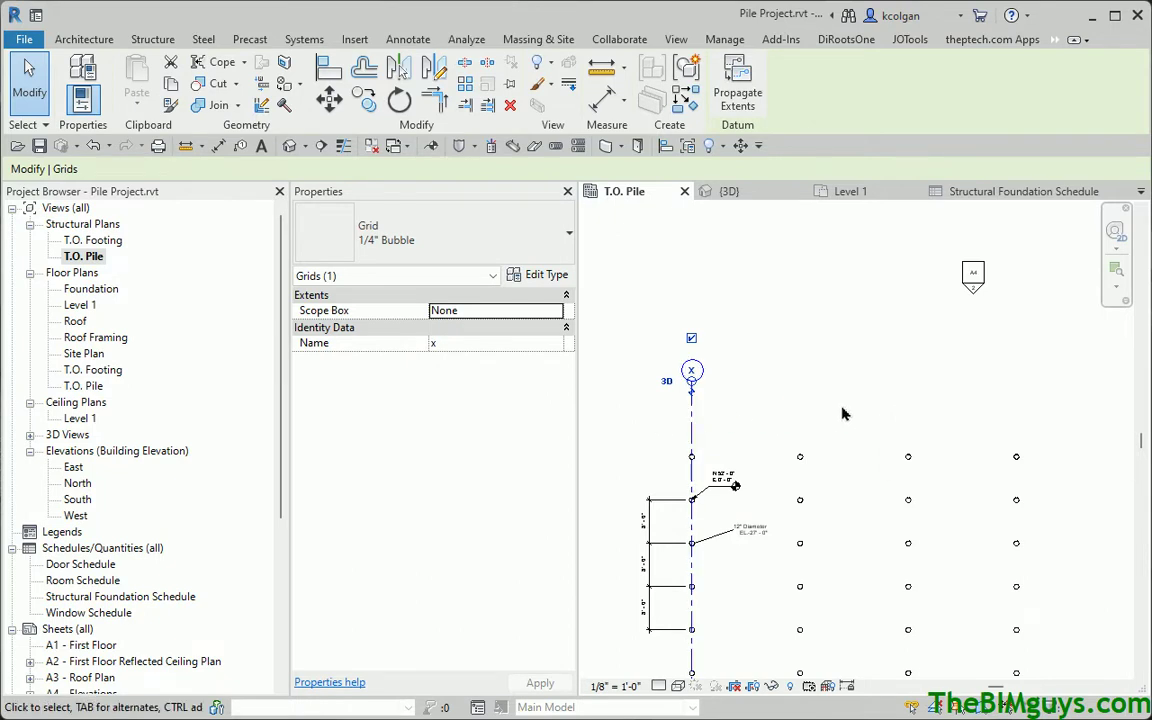
- Rename grid C as y
{"action": "middle_click_drag", "start_coordinate": [757, 440], "coordinate": [714, 250]}
{"action": "scroll", "coordinate": [714, 250], "scroll_direction": "down", "scroll_amount": 1}
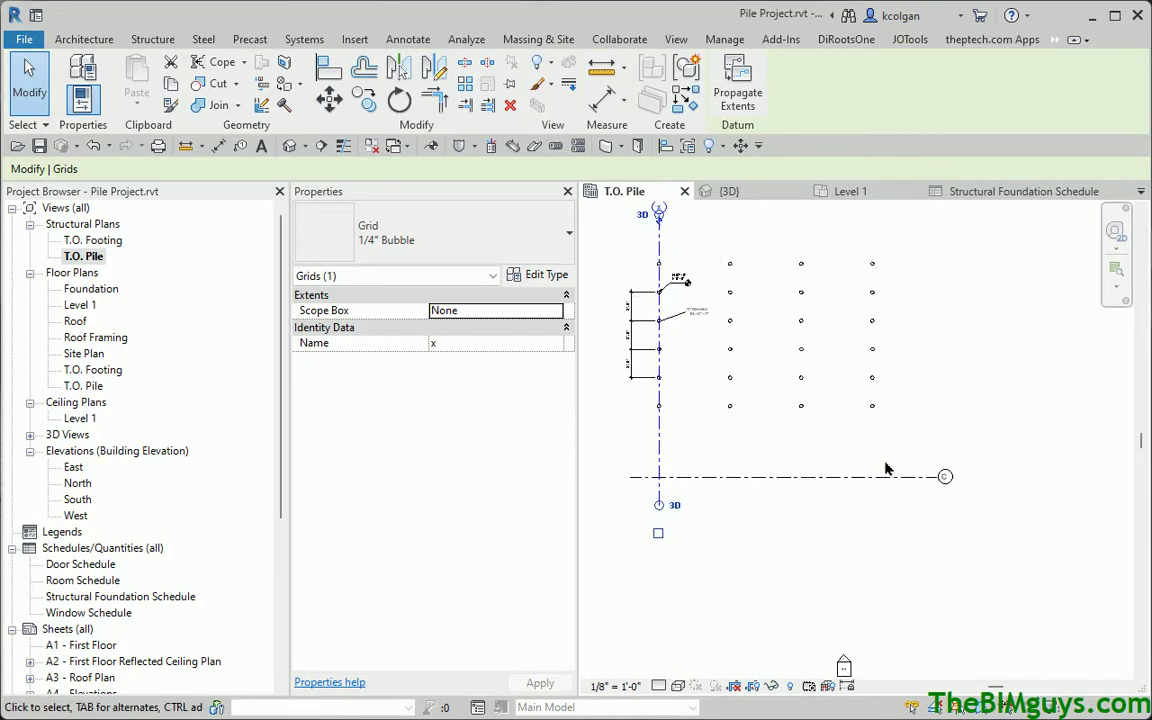
{"action": "double_click", "coordinate": [944, 477]}
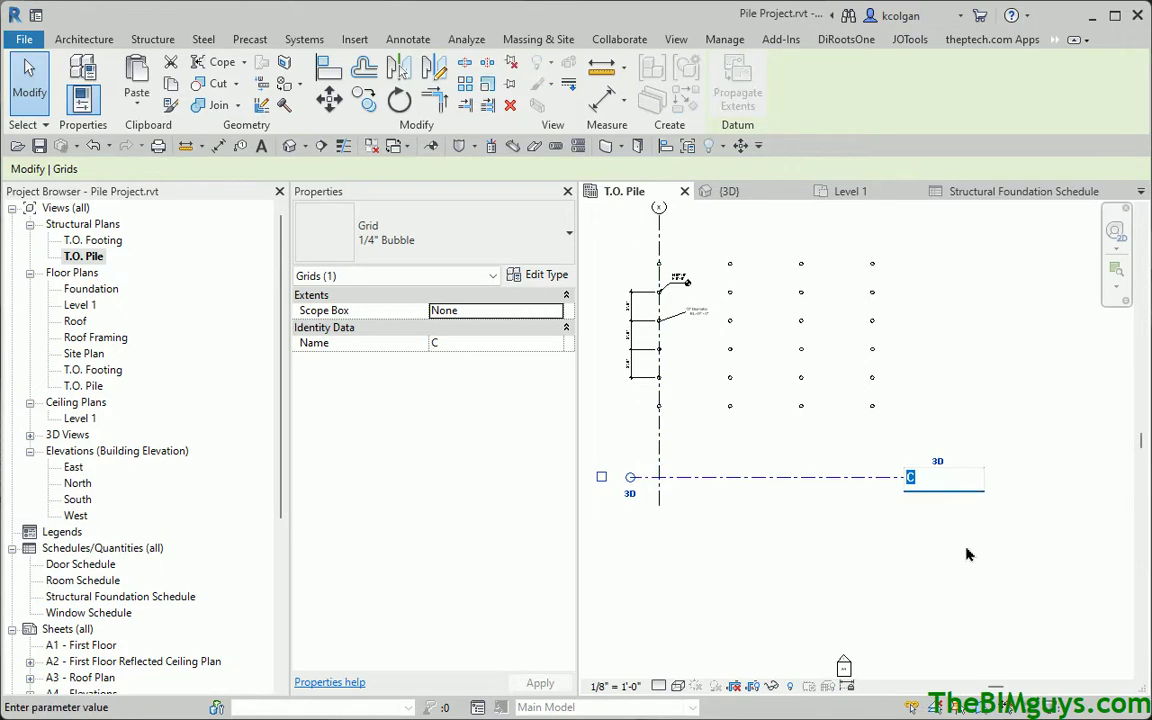
{"action": "type", "text": "y"}
{"action": "key", "text": "Return"}
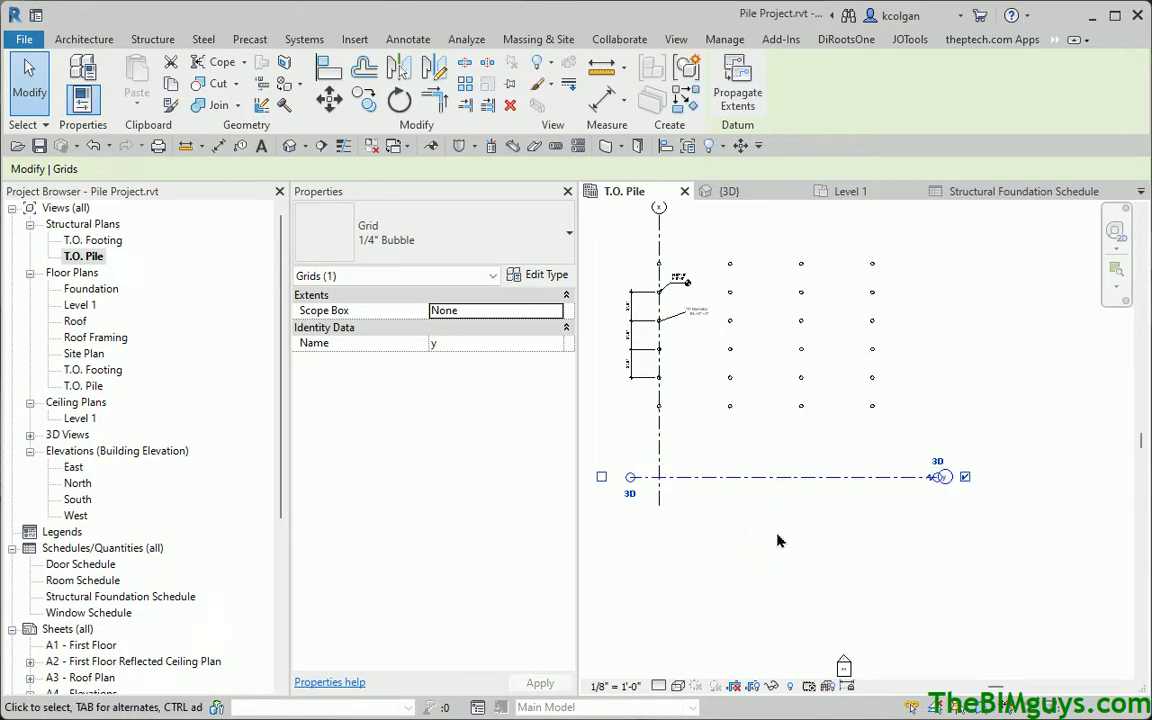
{"action": "scroll", "coordinate": [779, 541], "scroll_direction": "down", "scroll_amount": 2}
{"action": "left_click", "coordinate": [767, 600]}
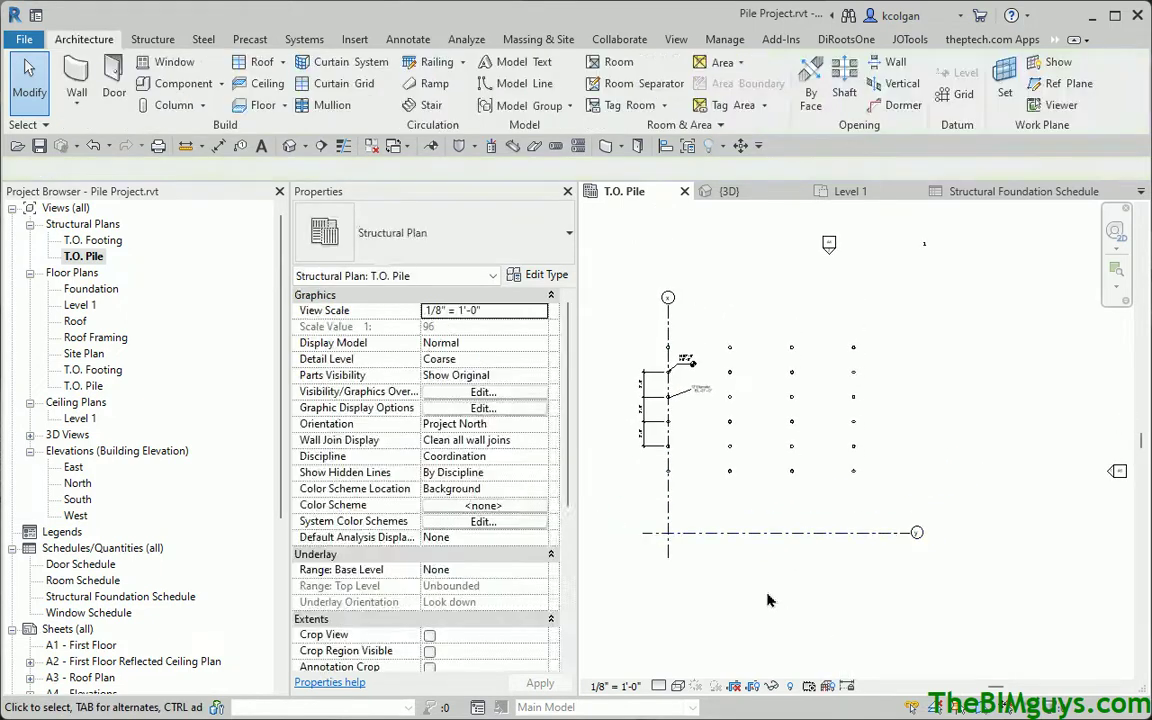
- Move the W10X49 column near the grid intersection, about 18' from grid x and 8' from grid y
{"action": "left_click", "coordinate": [925, 249]}
{"action": "scroll", "coordinate": [930, 270], "scroll_direction": "up", "scroll_amount": 2}
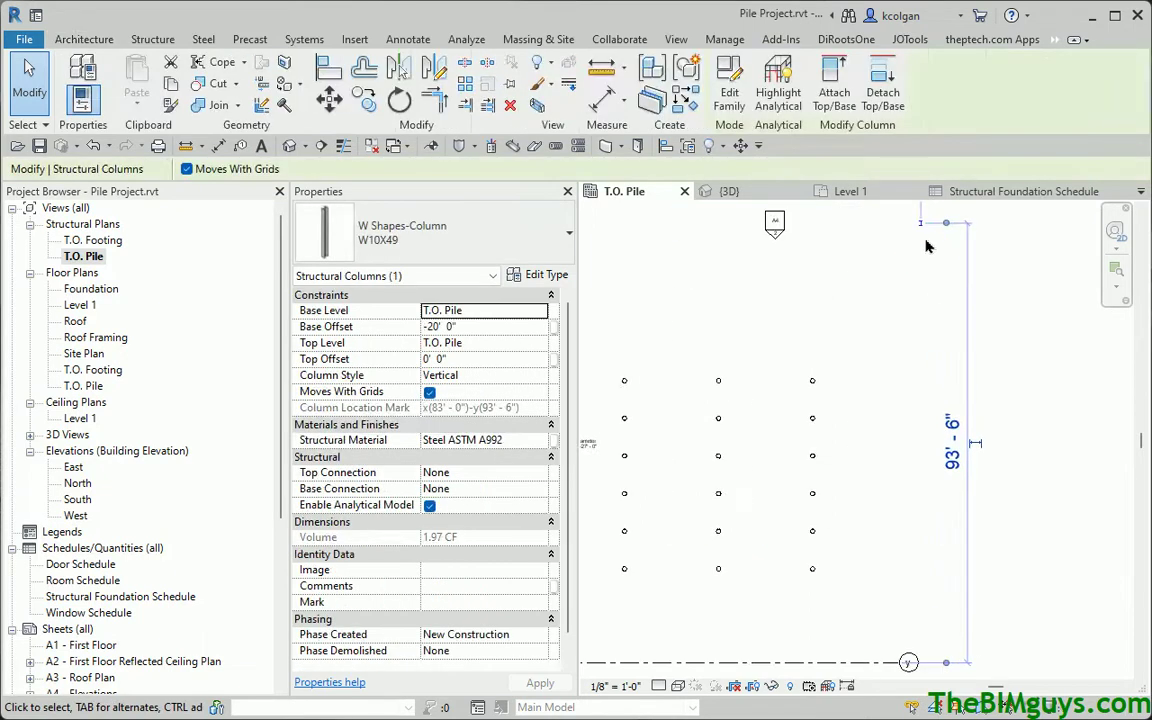
{"action": "left_click_drag", "start_coordinate": [923, 228], "coordinate": [628, 630]}
{"action": "middle_click_drag", "start_coordinate": [786, 646], "coordinate": [812, 620]}
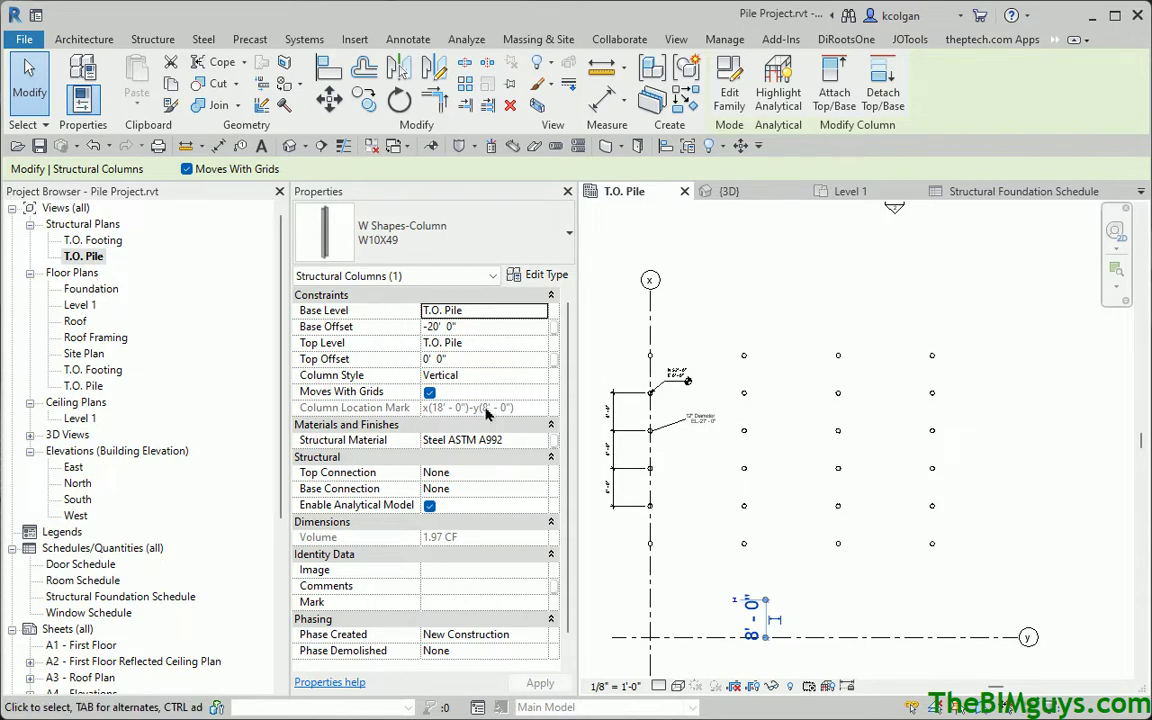
{"action": "left_click", "coordinate": [695, 603]}
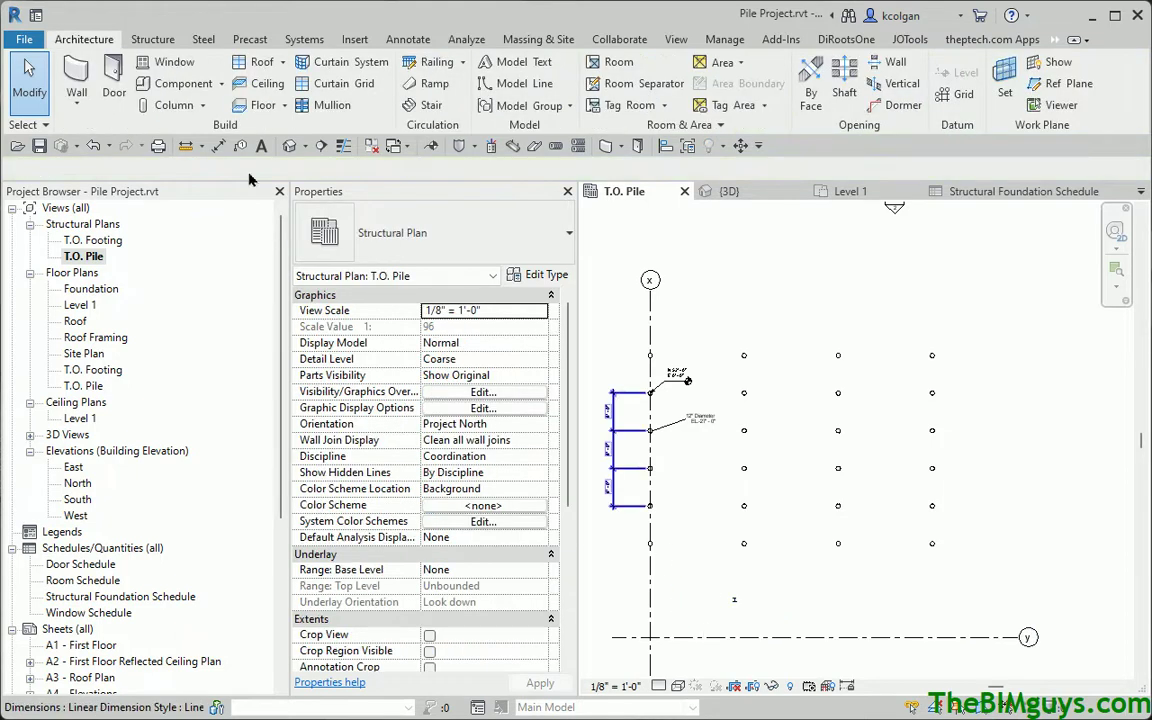
- Add aligned dimensions from the column to grid y and to grid x
{"action": "left_click", "coordinate": [221, 146]}
{"action": "left_click", "coordinate": [746, 635]}
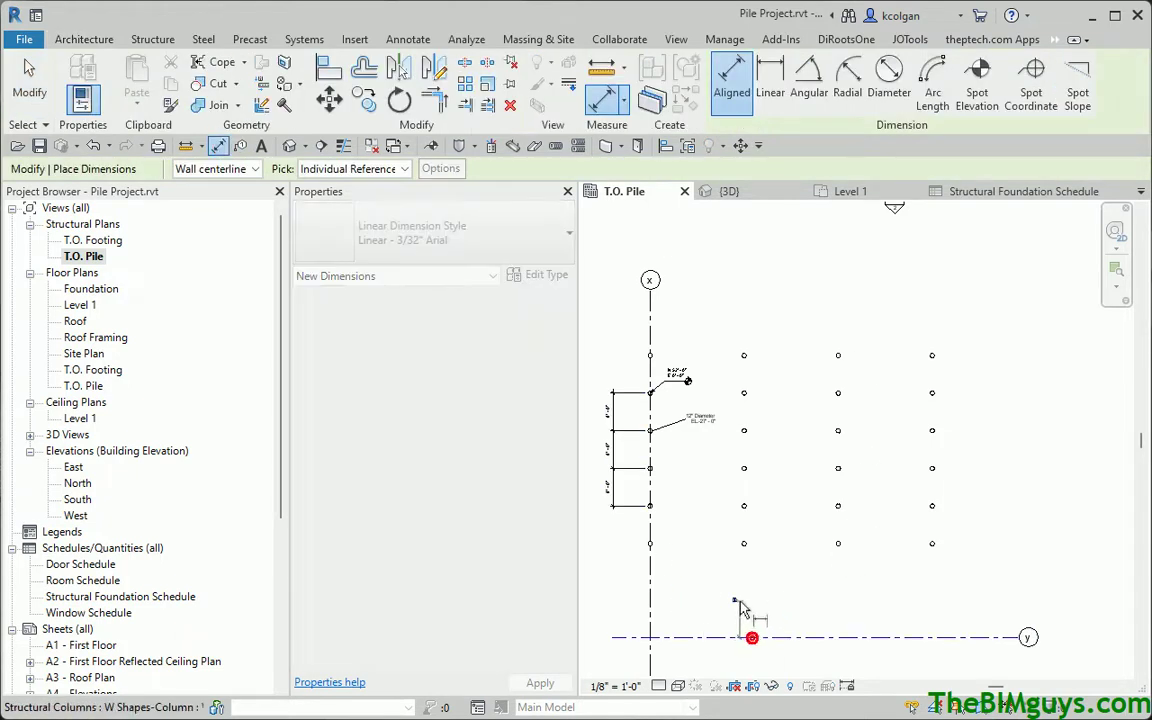
{"action": "scroll", "coordinate": [745, 610], "scroll_direction": "up", "scroll_amount": 4}
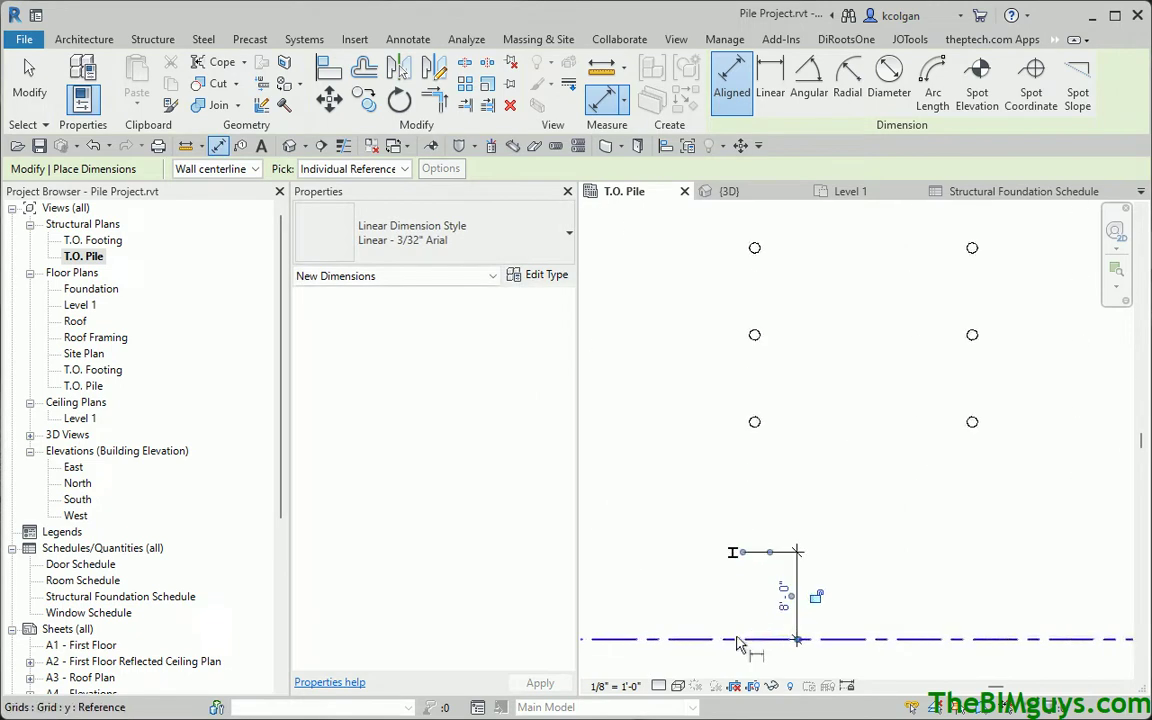
{"action": "left_click", "coordinate": [615, 530]}
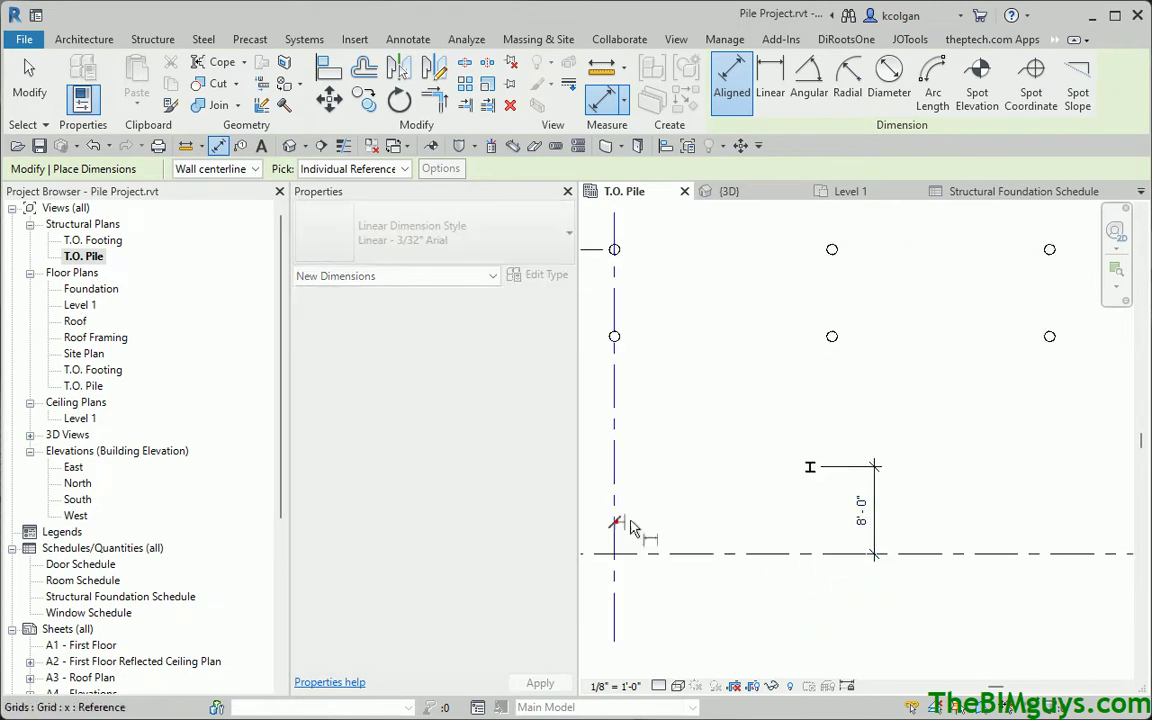
{"action": "left_click", "coordinate": [810, 470]}
{"action": "left_click", "coordinate": [787, 532]}
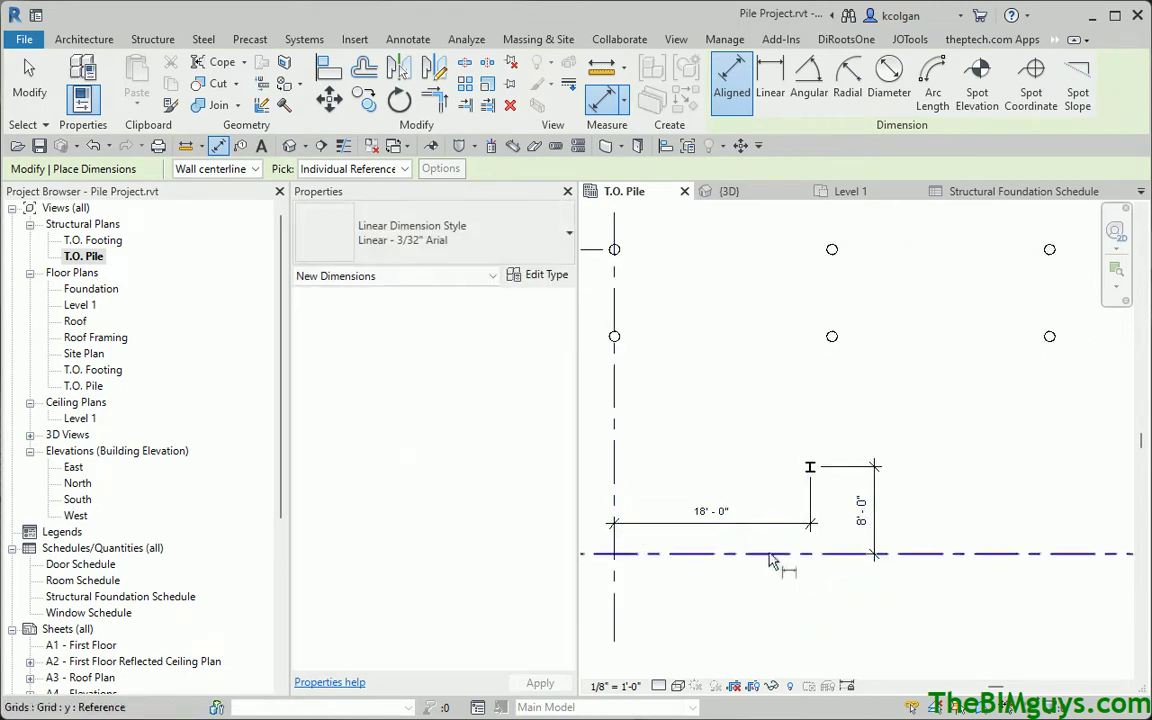
{"action": "key", "text": "Escape"}
{"action": "key", "text": "Escape"}
- Copy the column to eleven scattered spots among the piles, with Constrain off and Multiple on
{"action": "left_click", "coordinate": [810, 470]}
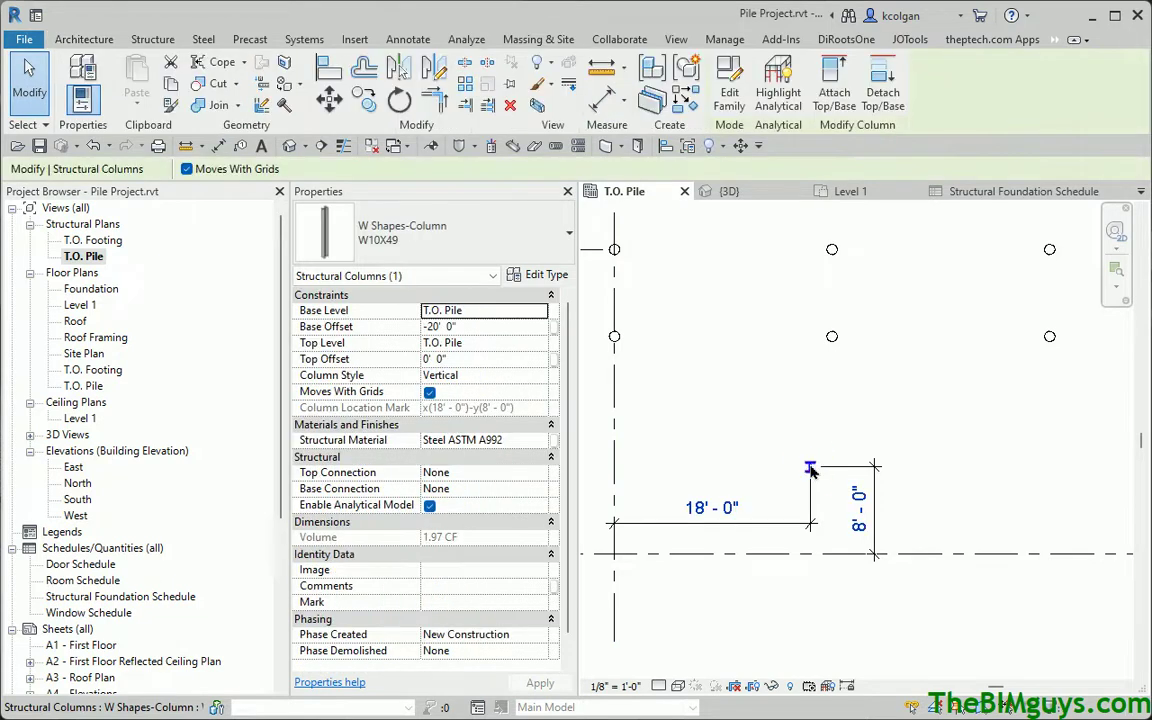
{"action": "scroll", "coordinate": [676, 460], "scroll_direction": "down", "scroll_amount": 2}
{"action": "key", "text": "Escape"}
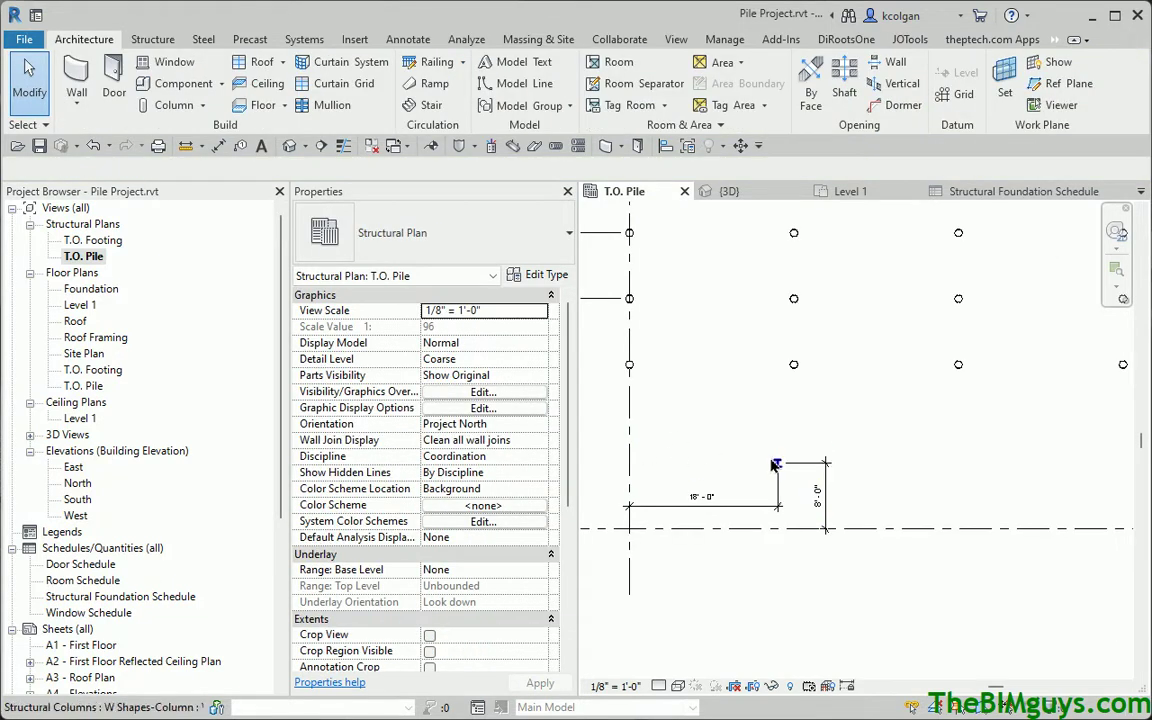
{"action": "left_click", "coordinate": [778, 468]}
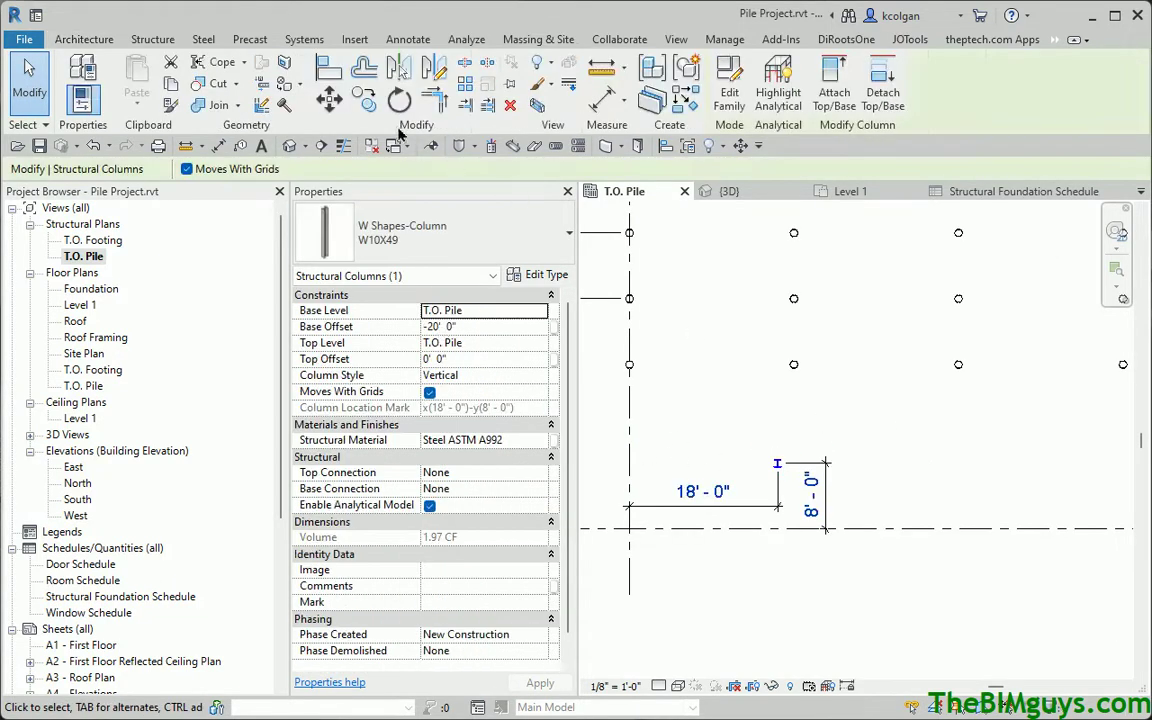
{"action": "left_click", "coordinate": [364, 97]}
{"action": "left_click", "coordinate": [702, 385]}
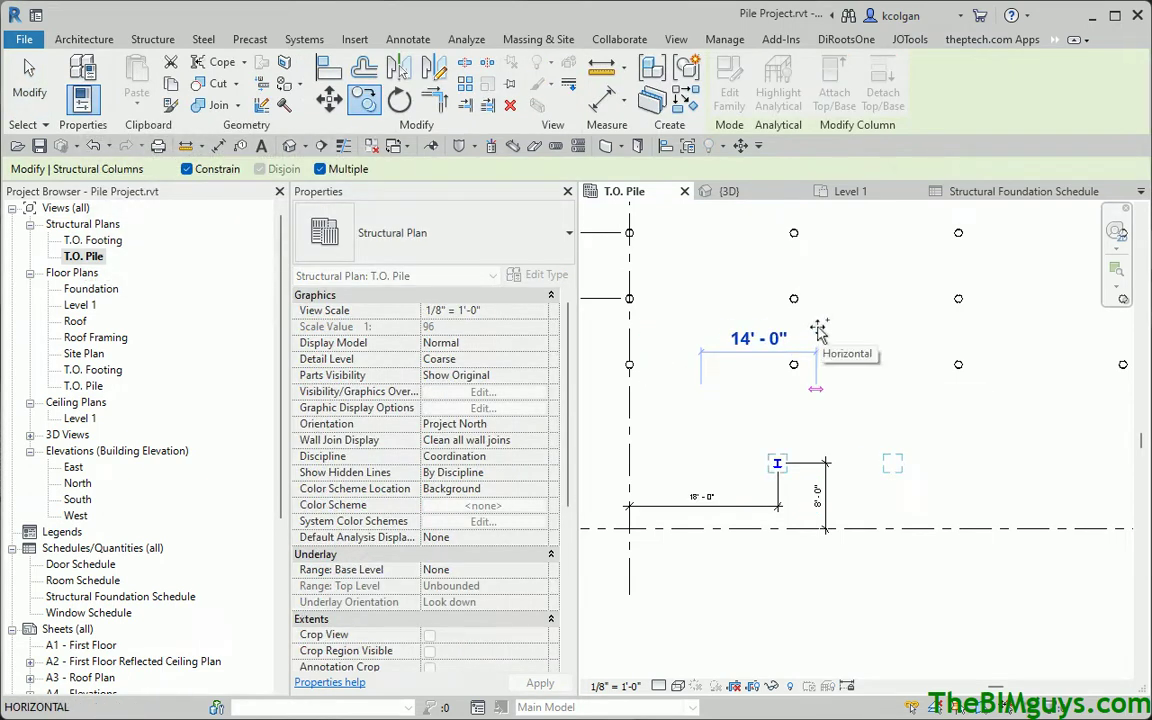
{"action": "left_click", "coordinate": [186, 169]}
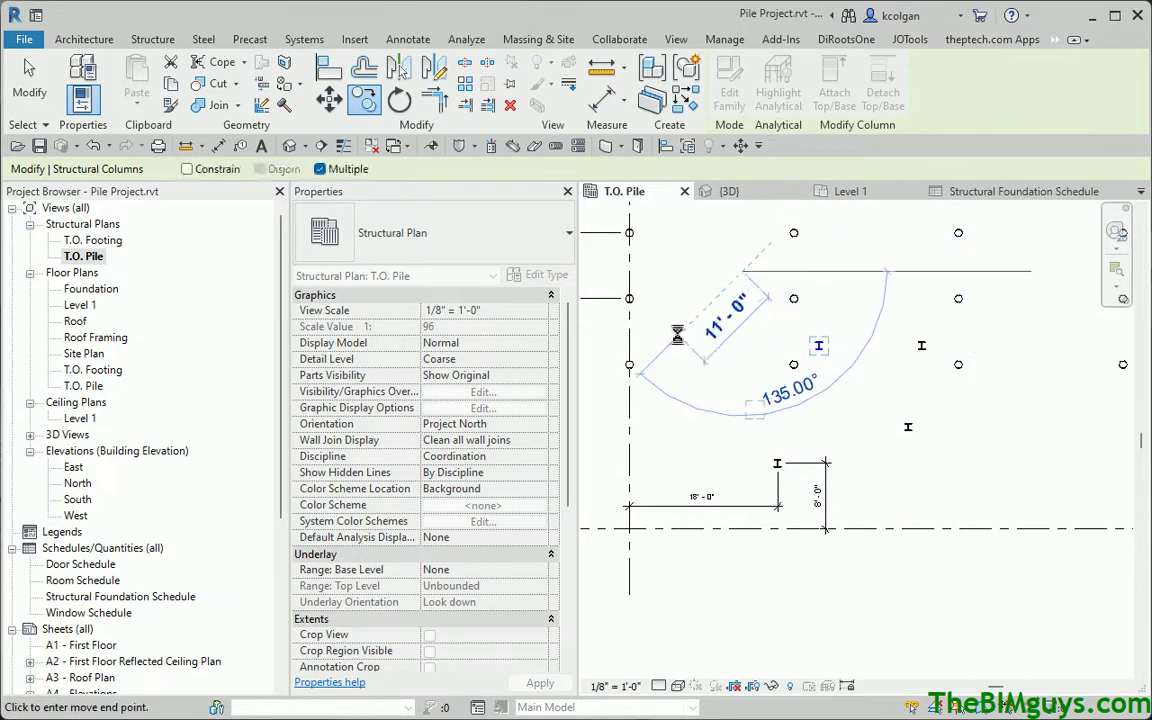
{"action": "left_click", "coordinate": [820, 344]}
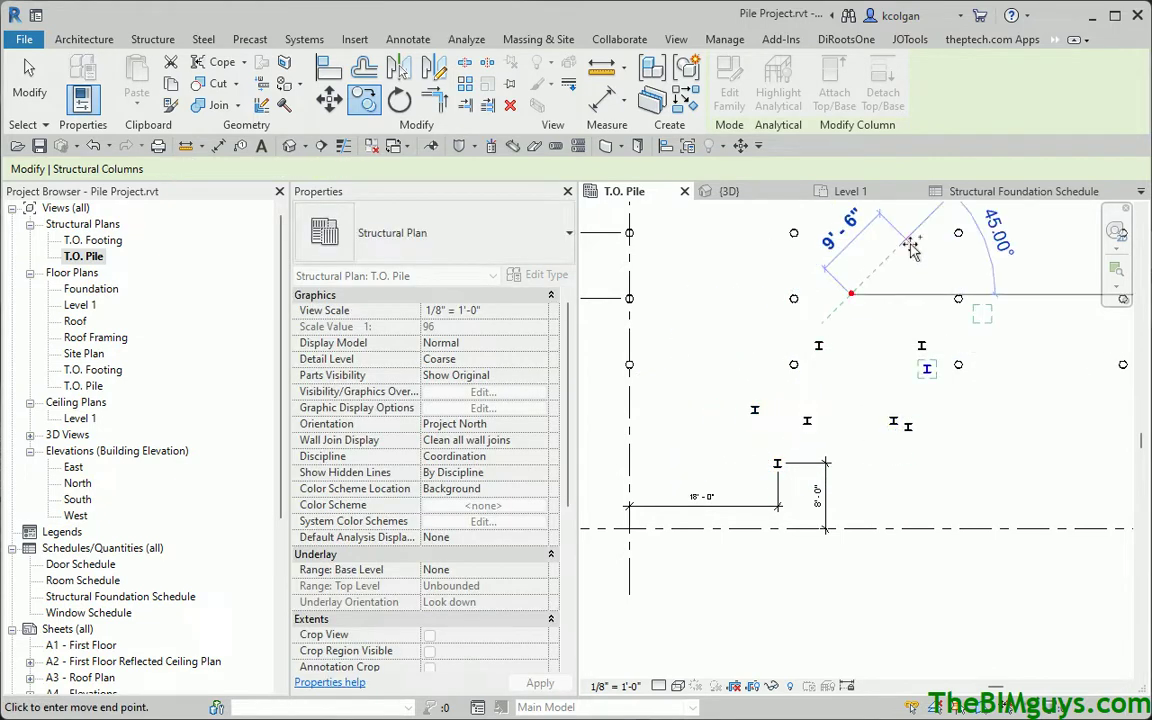
{"action": "left_click", "coordinate": [920, 366]}
{"action": "key", "text": "Escape"}
{"action": "key", "text": "Escape"}
- Open the 3D view and examine the copied columns beneath the foundation beams
{"action": "middle_click_drag", "start_coordinate": [566, 355], "coordinate": [787, 470]}
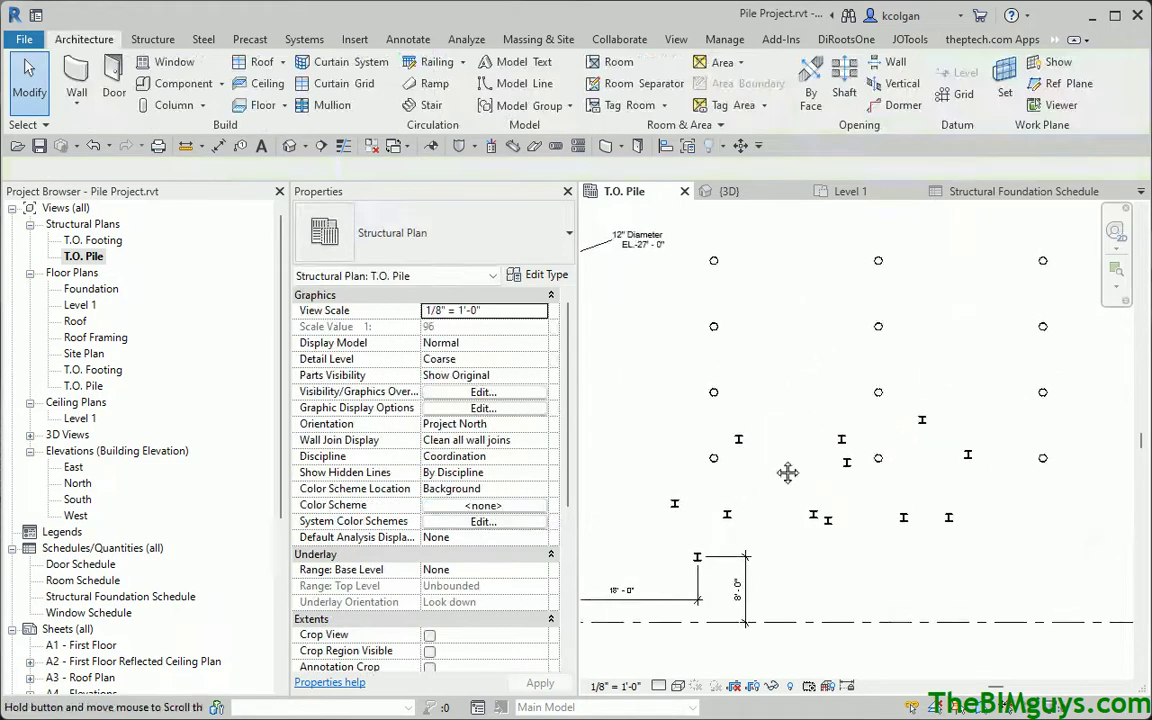
{"action": "scroll", "coordinate": [653, 226], "scroll_direction": "down", "scroll_amount": 2}
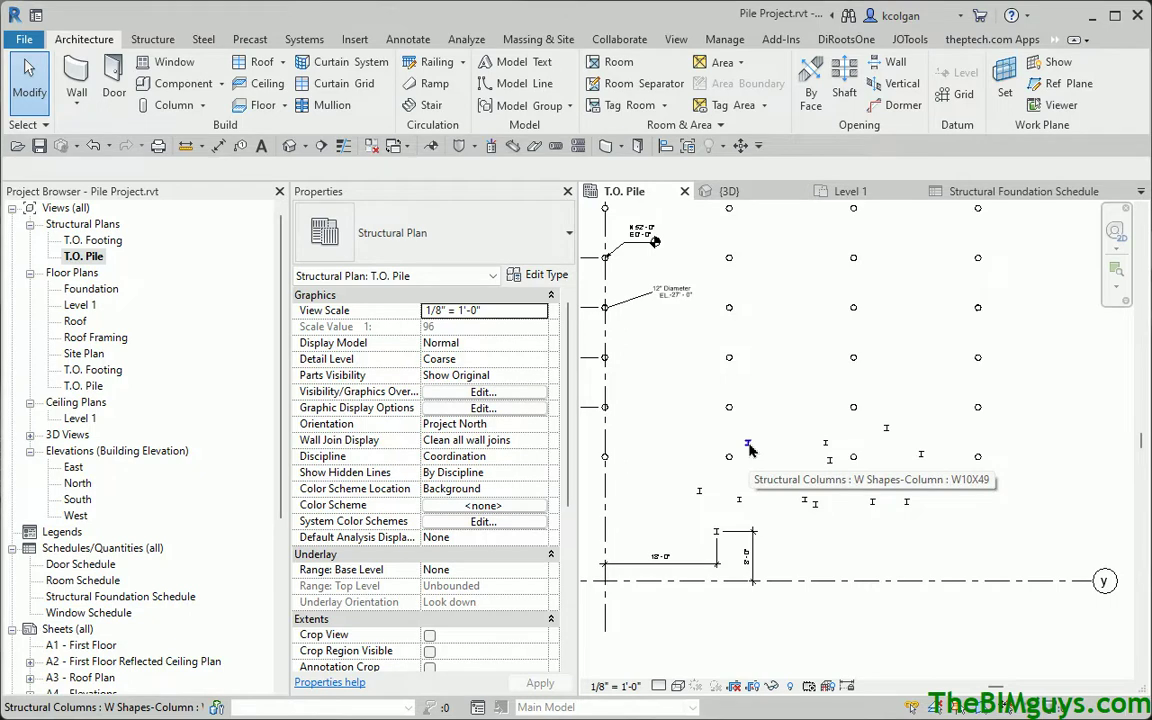
{"action": "left_click", "coordinate": [729, 191]}
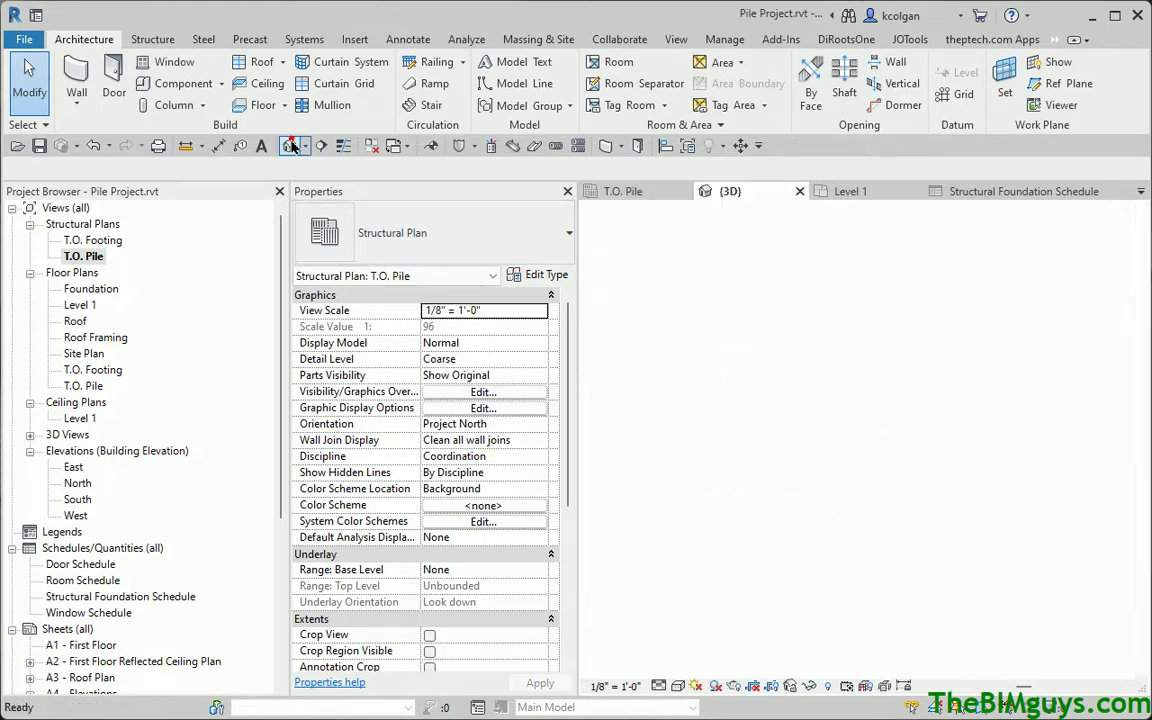
{"action": "middle_click_drag", "start_coordinate": [706, 531], "coordinate": [700, 465], "text": "shift"}
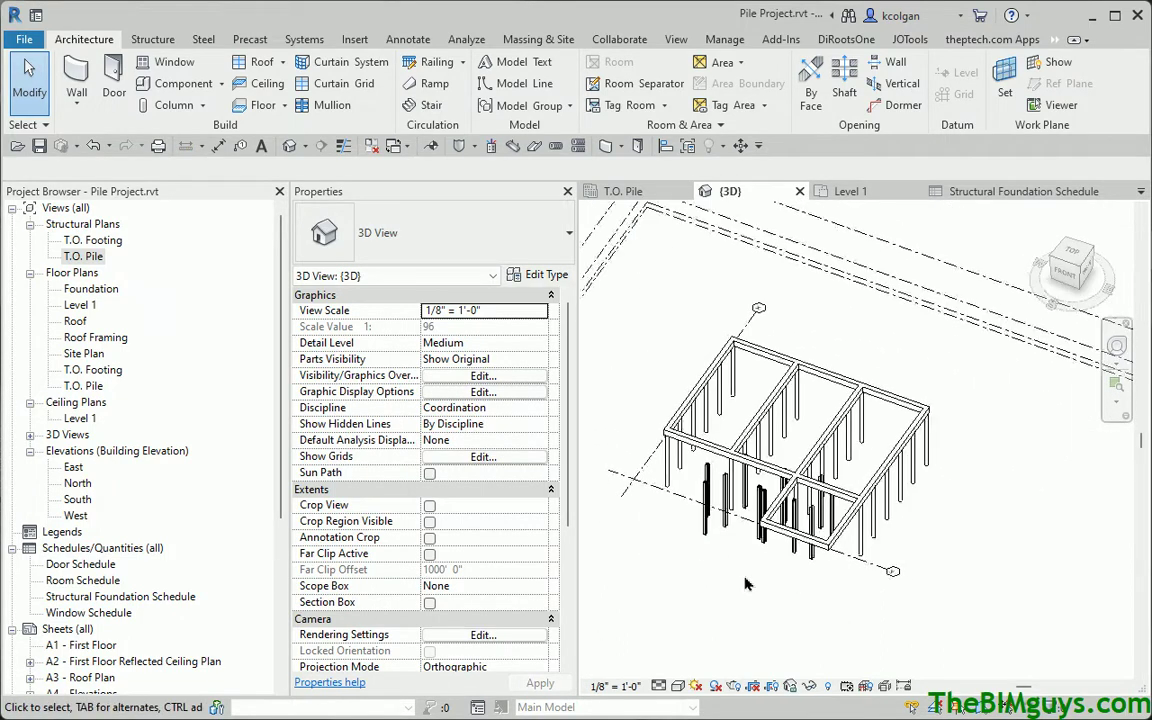
{"action": "scroll", "coordinate": [700, 465], "scroll_direction": "down", "scroll_amount": 2}
{"action": "middle_click_drag", "start_coordinate": [745, 559], "coordinate": [818, 586]}
{"action": "scroll", "coordinate": [780, 518], "scroll_direction": "up", "scroll_amount": 4}
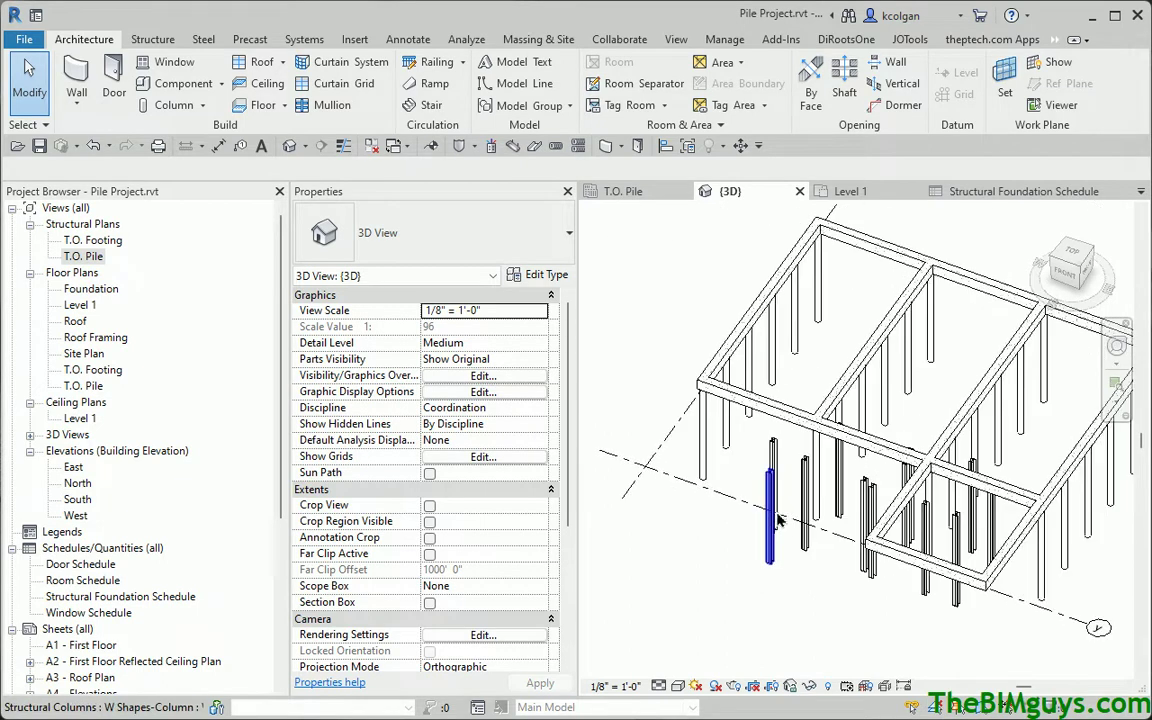
- Set the Top Offset of the W10X49 column located 18' from grid x and 8' from grid y to 1' 0"
{"action": "left_click", "coordinate": [788, 537]}
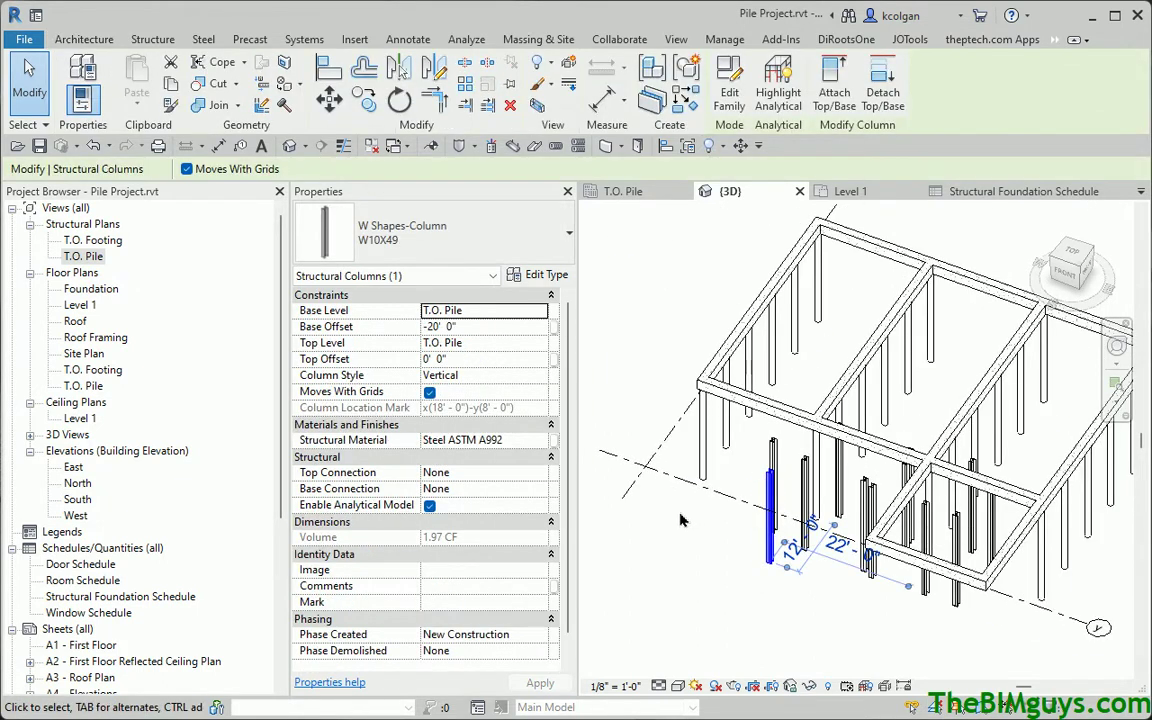
{"action": "left_click", "coordinate": [494, 362]}
{"action": "type", "text": "1"}
{"action": "left_click", "coordinate": [620, 525]}
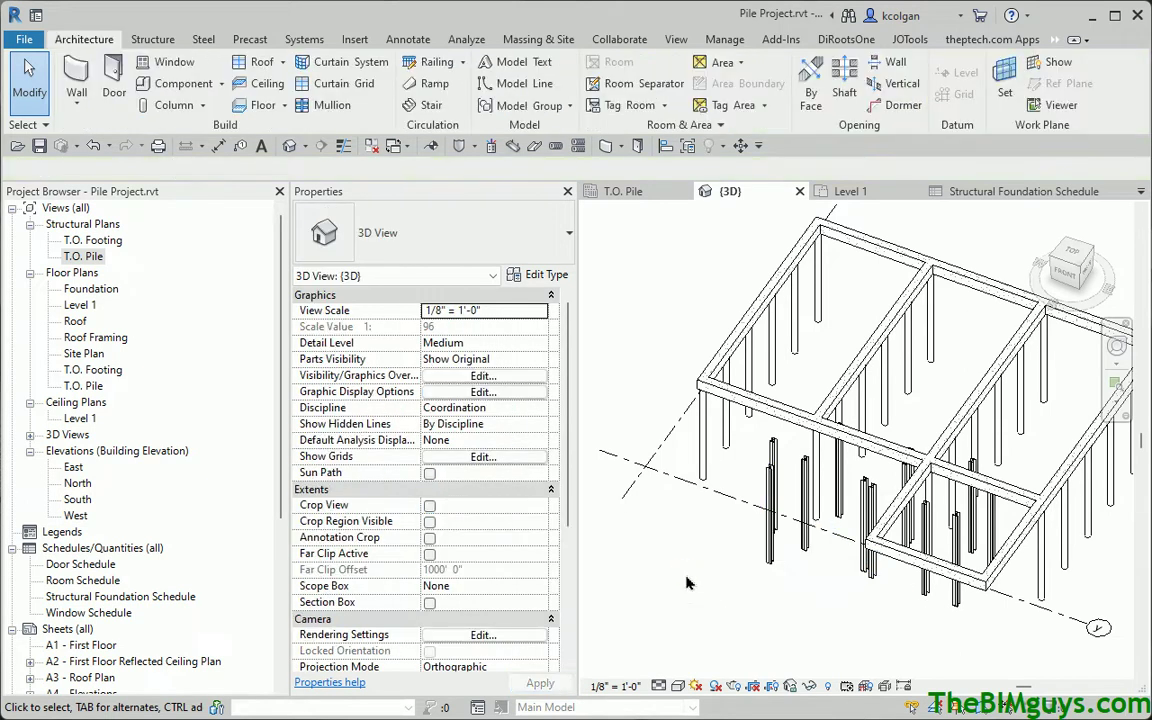
- Start a new Structural Columns schedule of building components with the phase set to New Construction
{"action": "middle_click_drag", "start_coordinate": [606, 512], "coordinate": [643, 592], "text": "shift"}
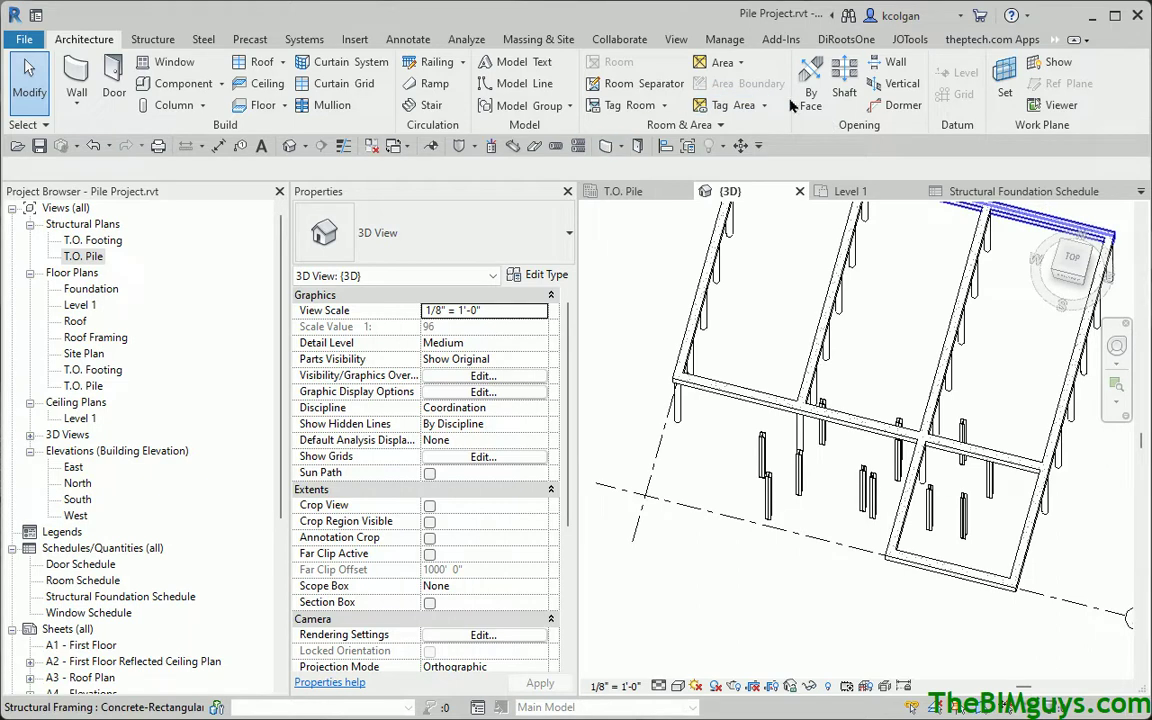
{"action": "left_click", "coordinate": [676, 39]}
{"action": "left_click", "coordinate": [760, 64]}
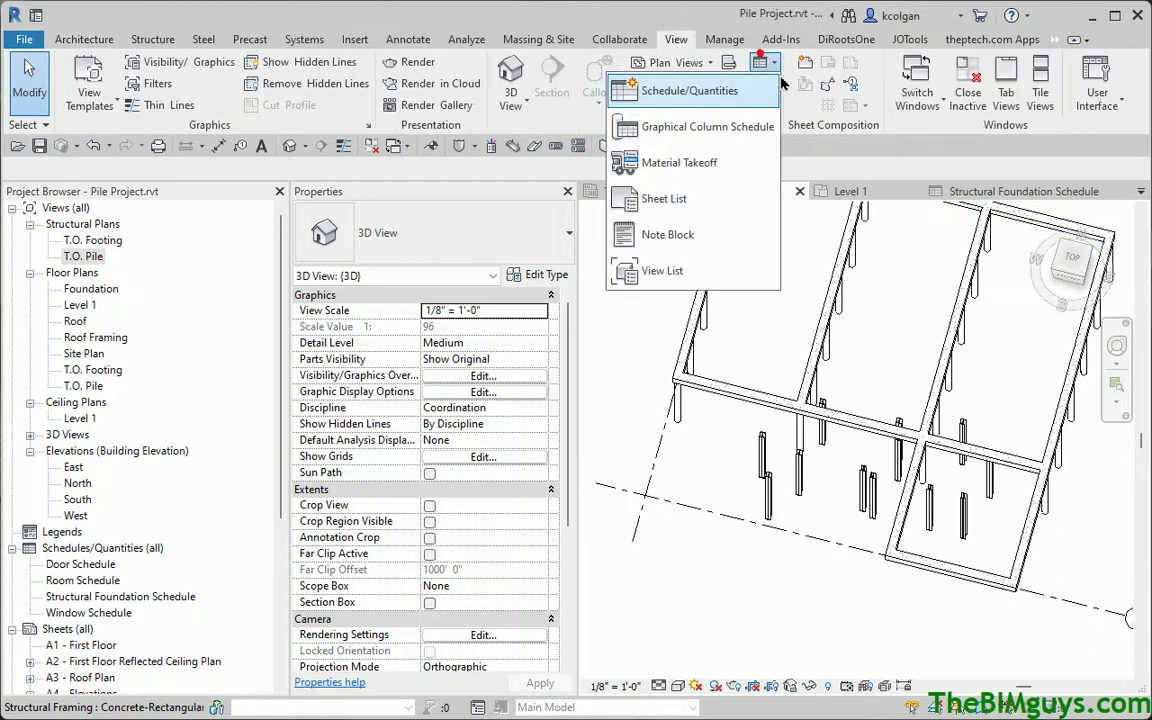
{"action": "left_click", "coordinate": [655, 91]}
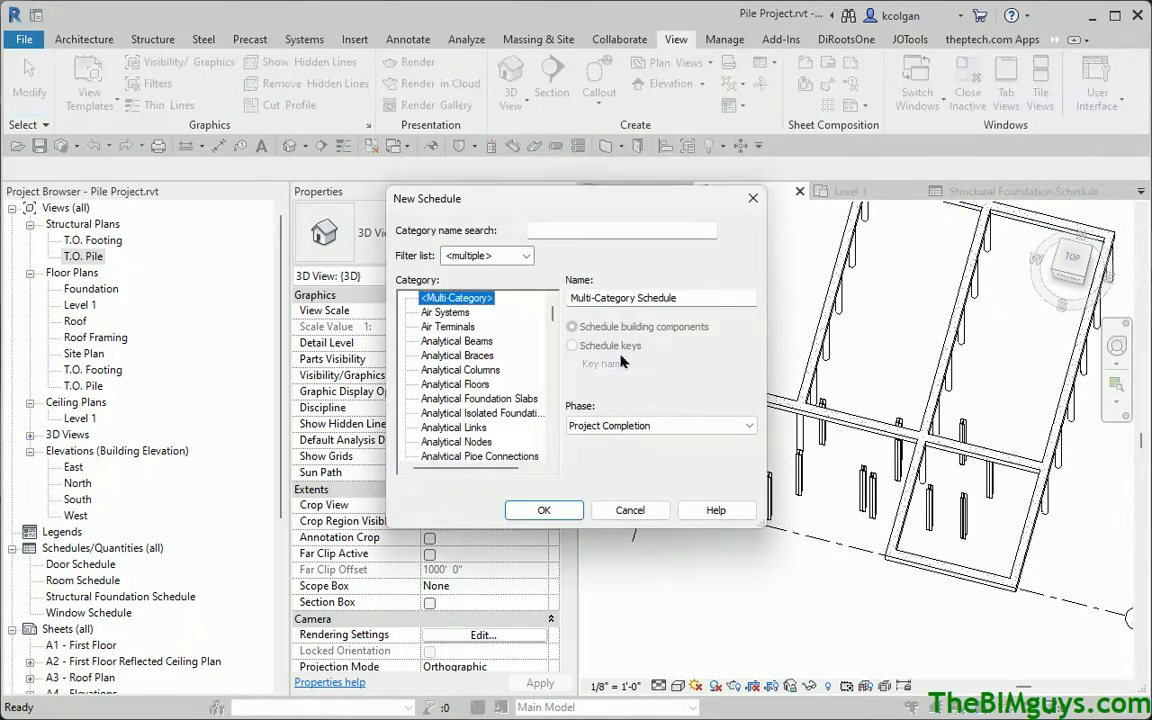
{"action": "left_click_drag", "start_coordinate": [552, 306], "coordinate": [552, 425]}
{"action": "left_click", "coordinate": [458, 312]}
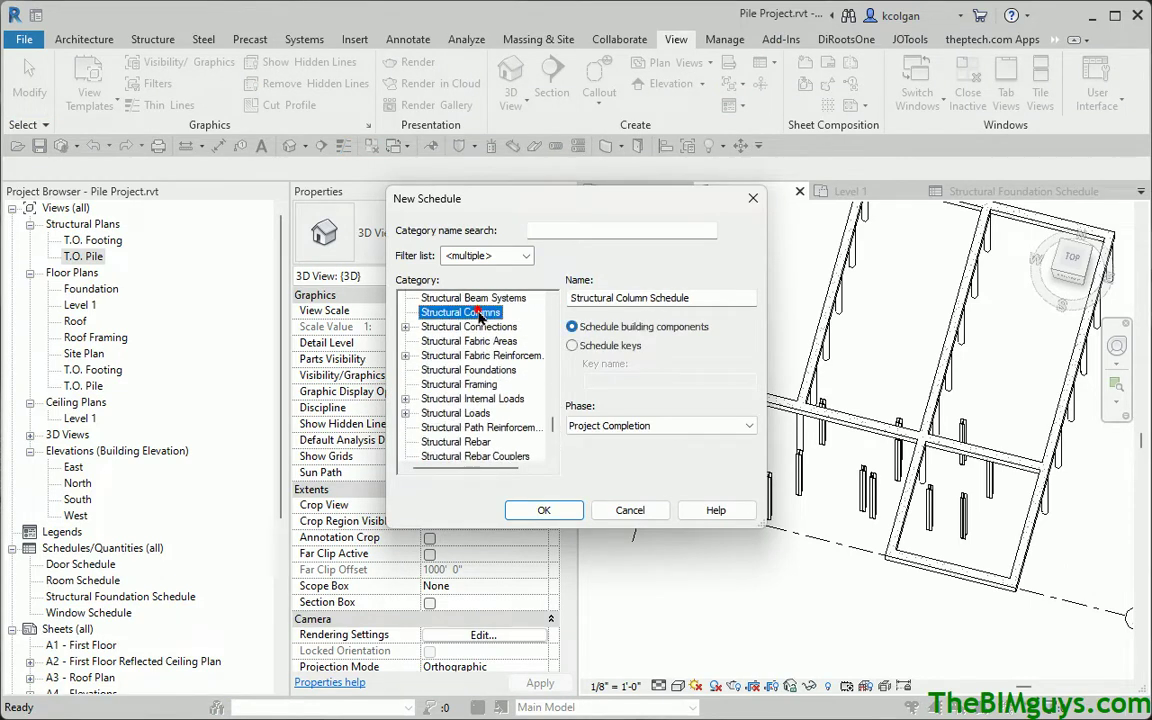
{"action": "left_click", "coordinate": [746, 425]}
{"action": "left_click", "coordinate": [660, 451]}
{"action": "left_click", "coordinate": [540, 511]}
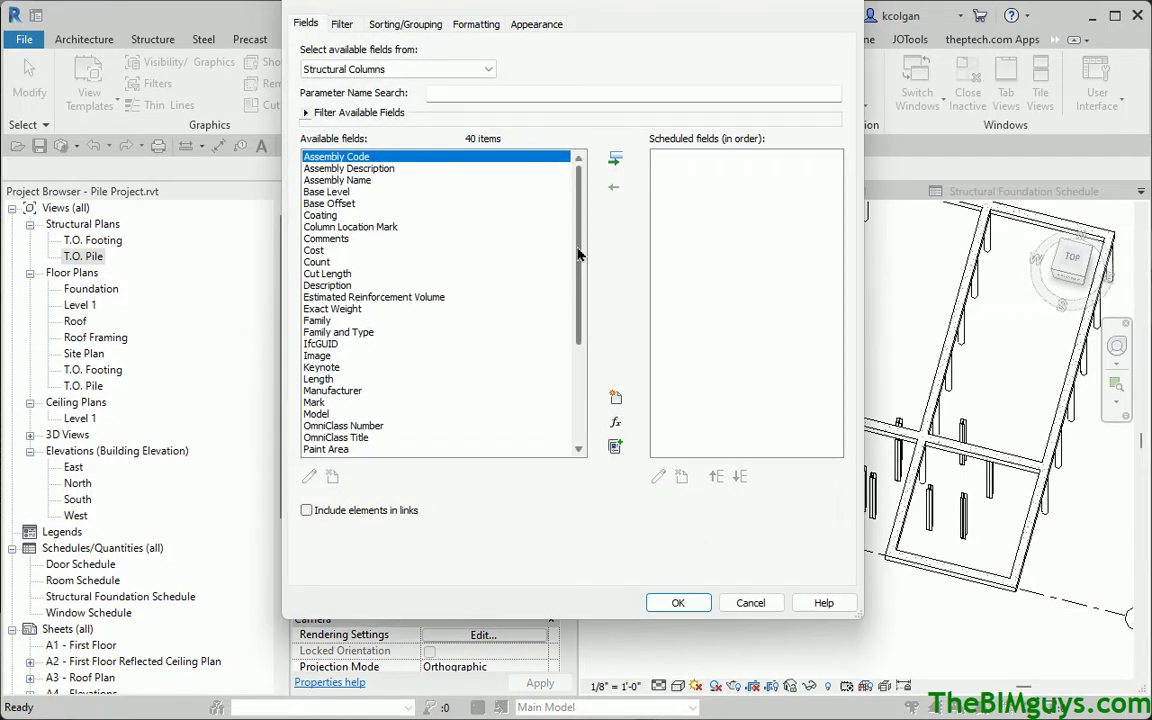
- Add the Mark, Family and Type fields to the structural column schedule, in that order
{"action": "left_click_drag", "start_coordinate": [579, 226], "coordinate": [590, 262]}
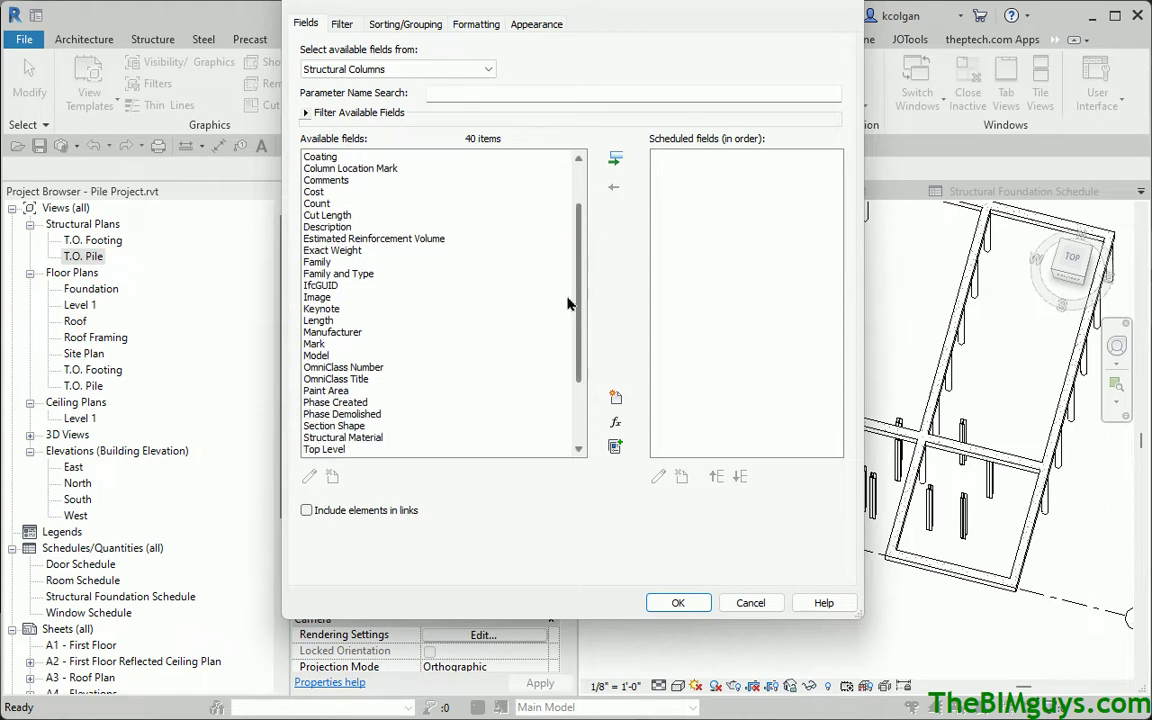
{"action": "left_click", "coordinate": [315, 343]}
{"action": "left_click", "coordinate": [615, 158]}
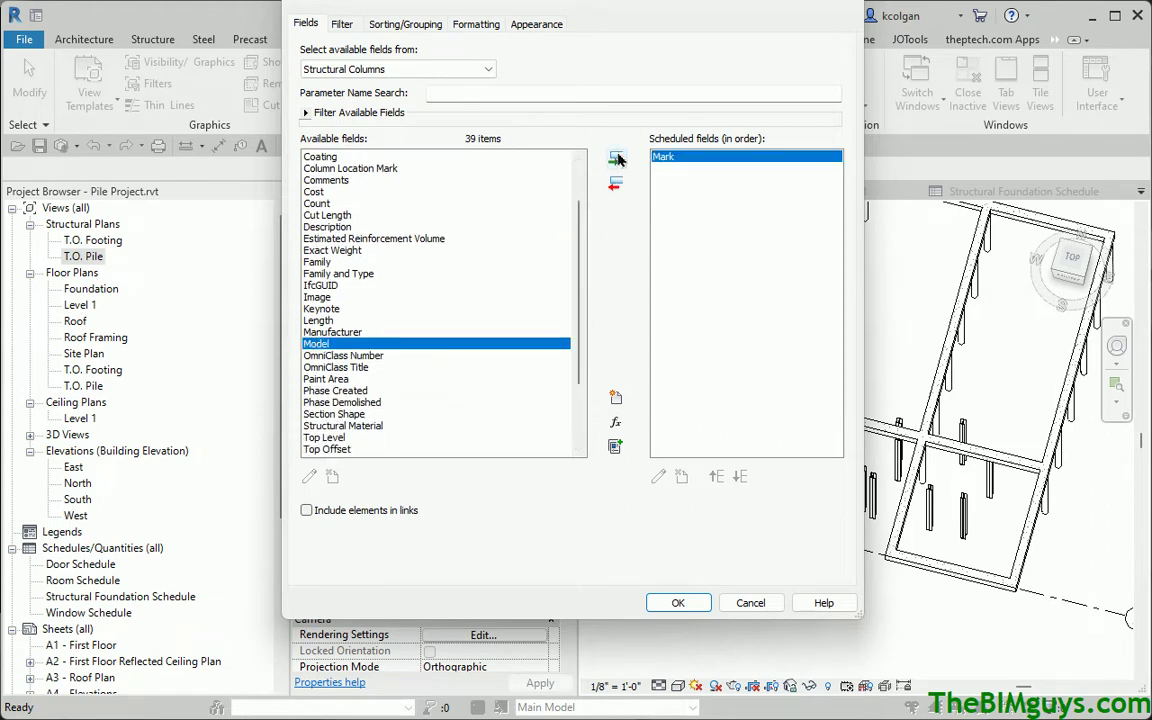
{"action": "left_click", "coordinate": [325, 263]}
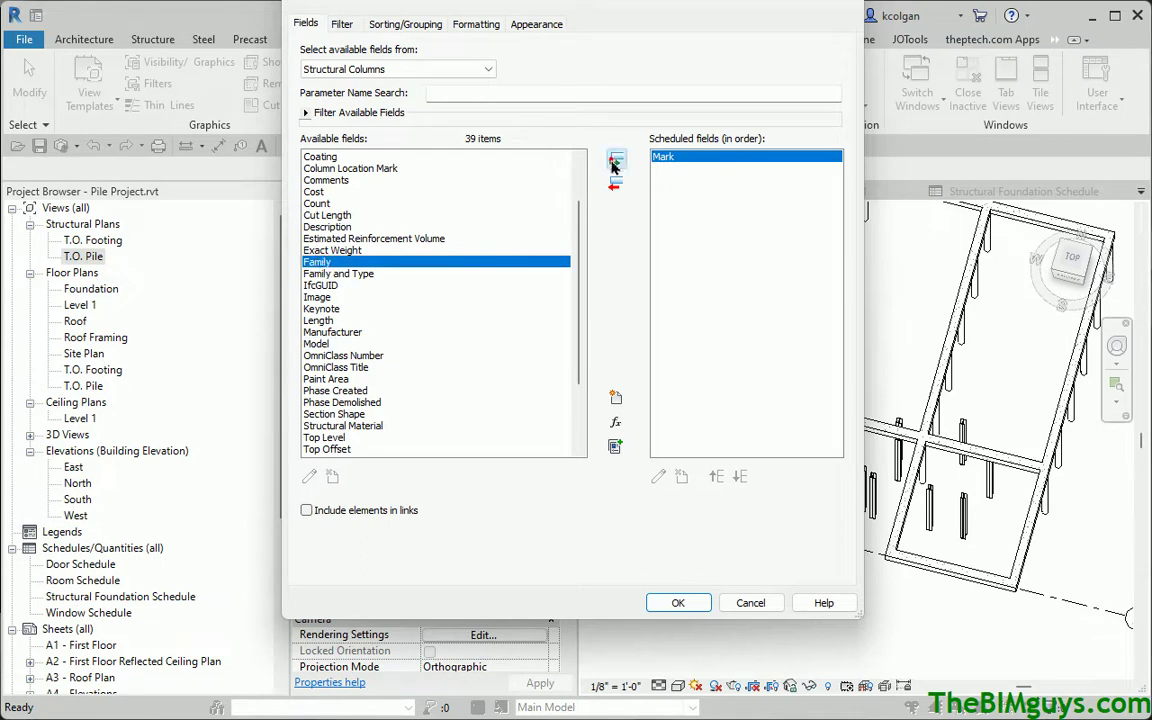
{"action": "left_click", "coordinate": [615, 158]}
{"action": "left_click_drag", "start_coordinate": [578, 342], "coordinate": [575, 396]}
{"action": "left_click", "coordinate": [315, 367]}
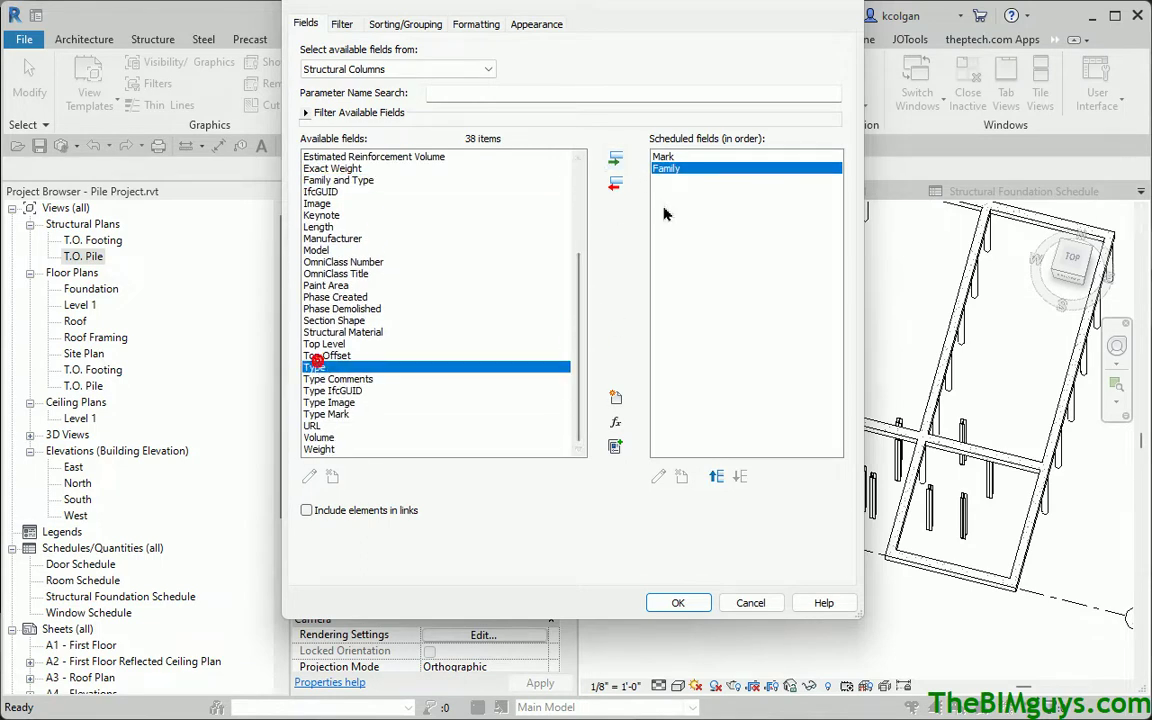
{"action": "left_click", "coordinate": [612, 158]}
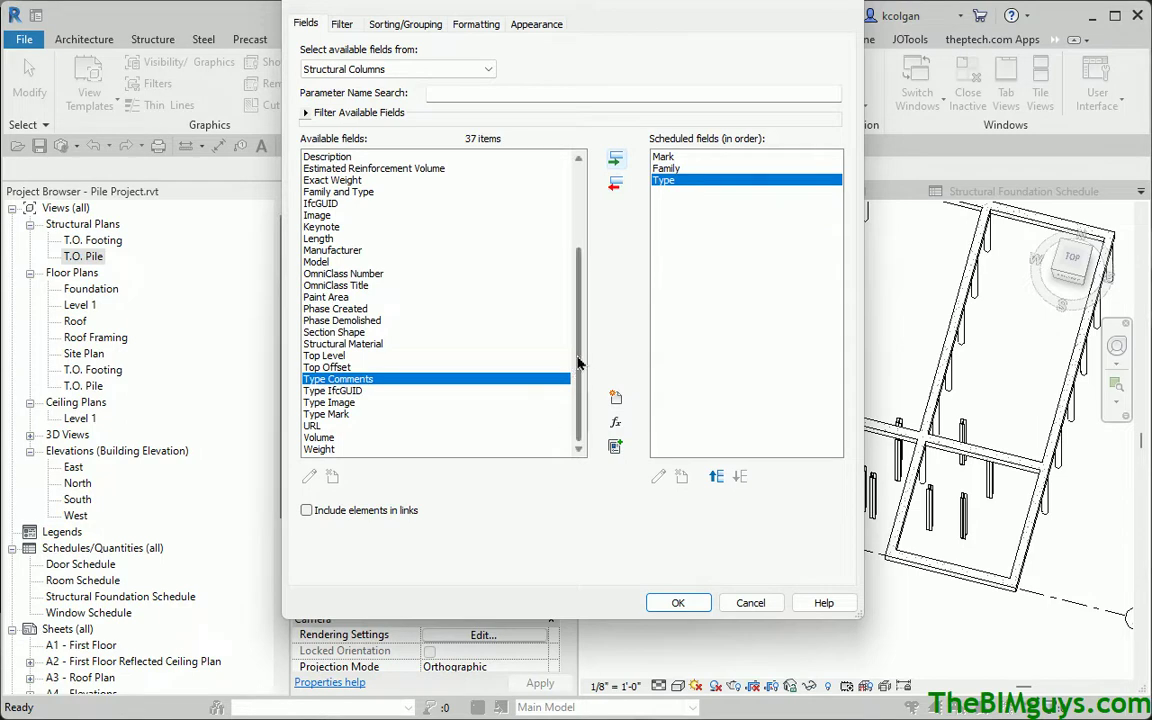
- Finish the schedule with the Column Location Mark, Top Offset and Top Level fields, and widen the Column Location Mark column
{"action": "left_click_drag", "start_coordinate": [578, 373], "coordinate": [578, 314]}
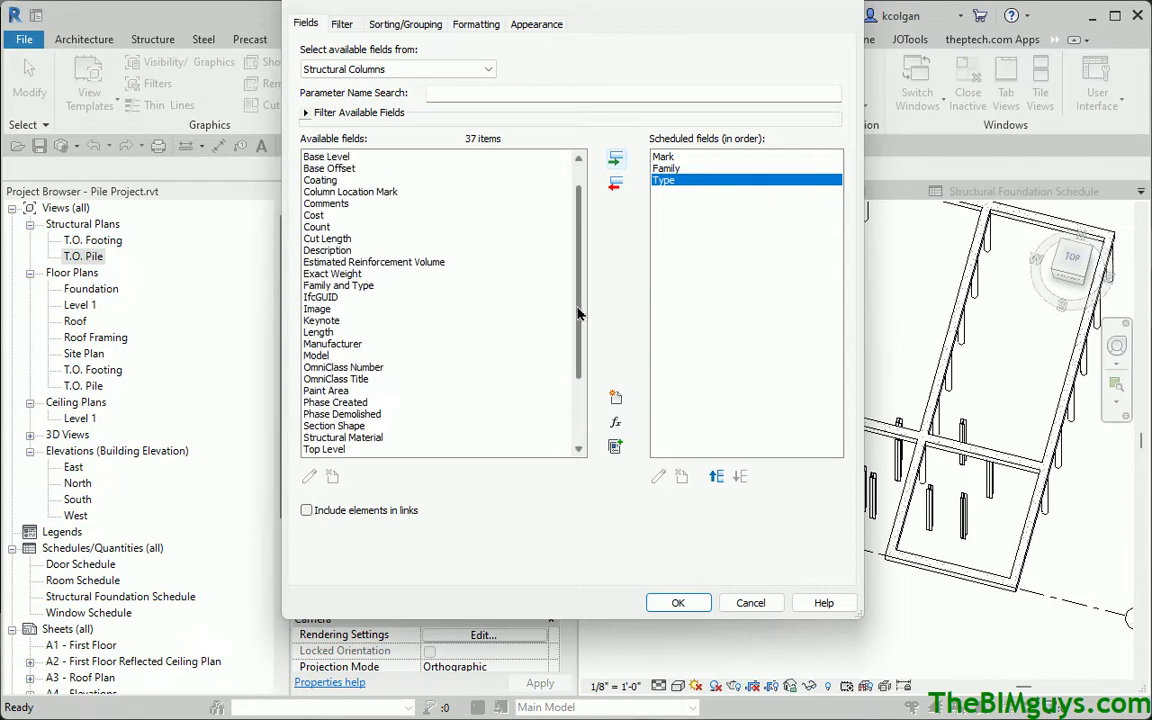
{"action": "left_click", "coordinate": [383, 191]}
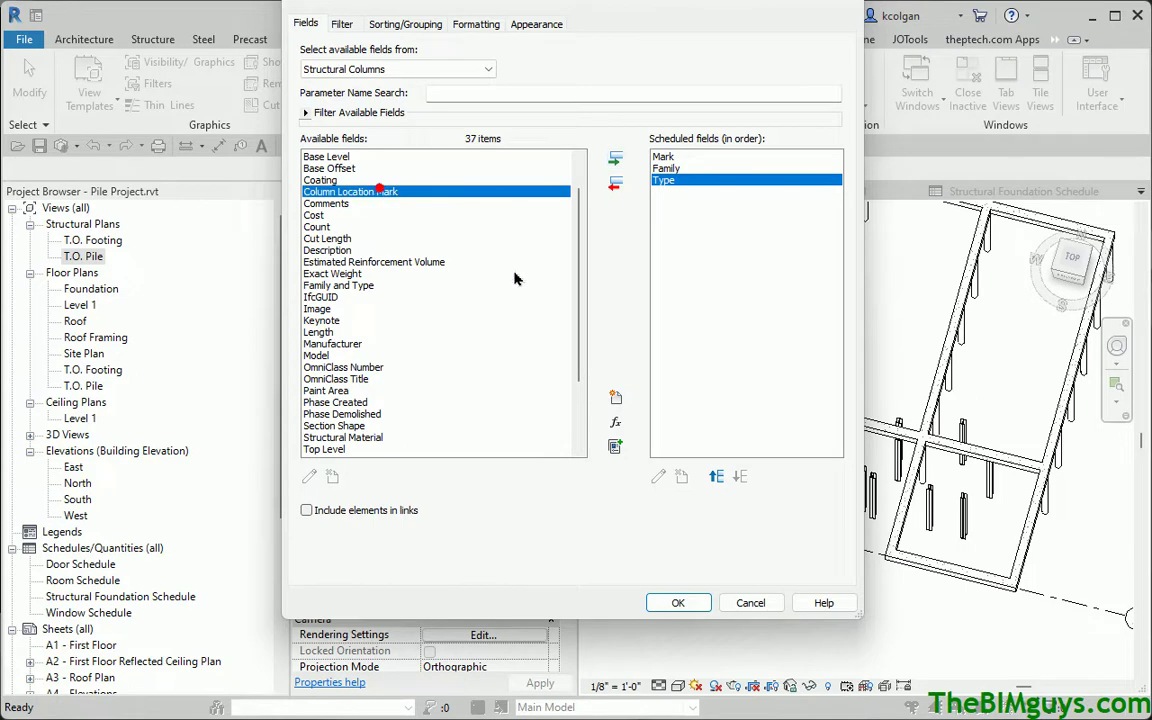
{"action": "left_click", "coordinate": [616, 164]}
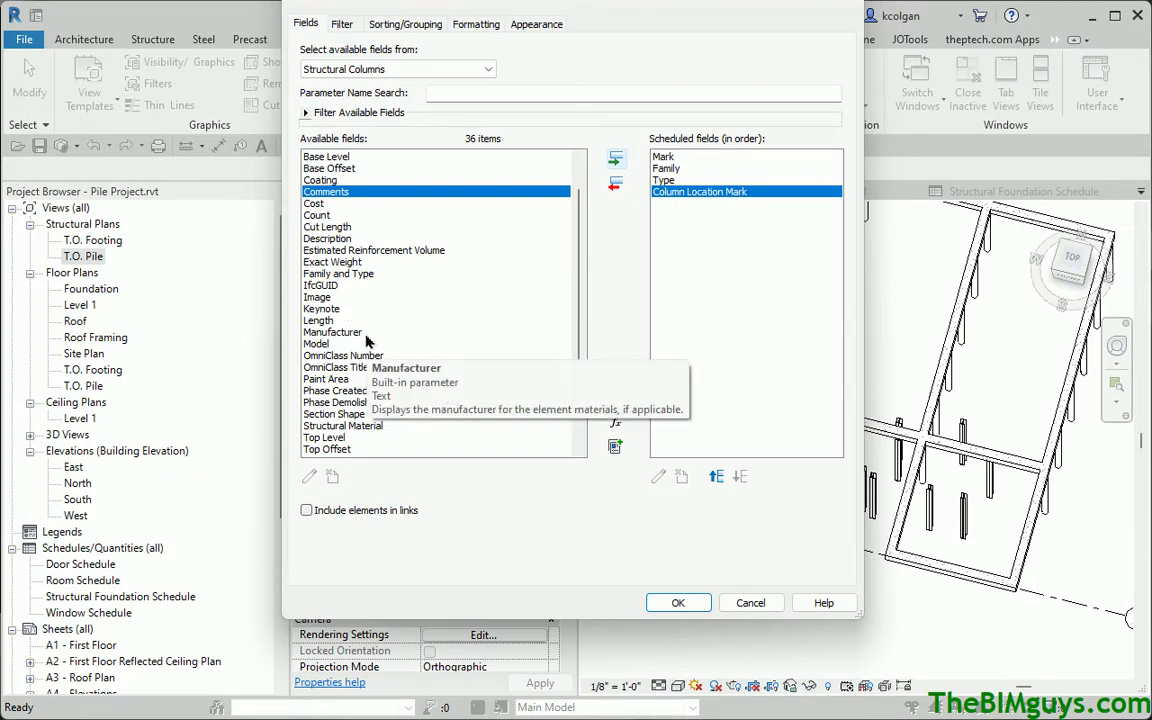
{"action": "left_click", "coordinate": [330, 450]}
{"action": "left_click", "coordinate": [615, 158]}
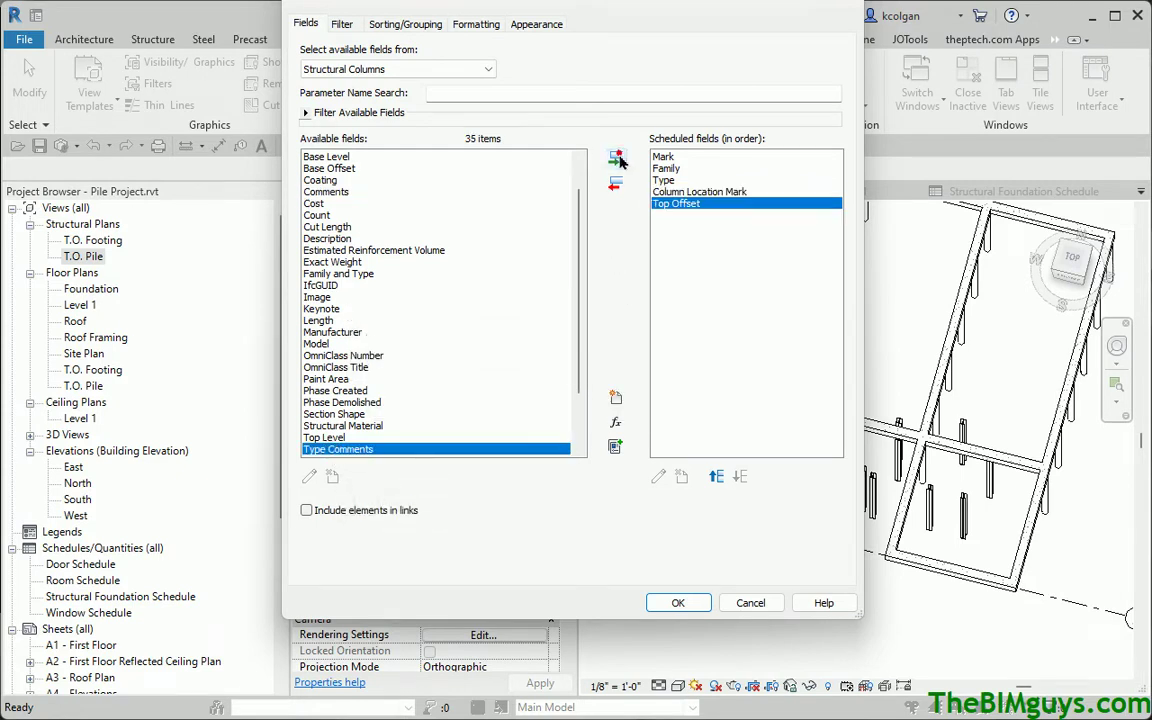
{"action": "left_click", "coordinate": [328, 437]}
{"action": "left_click", "coordinate": [615, 158]}
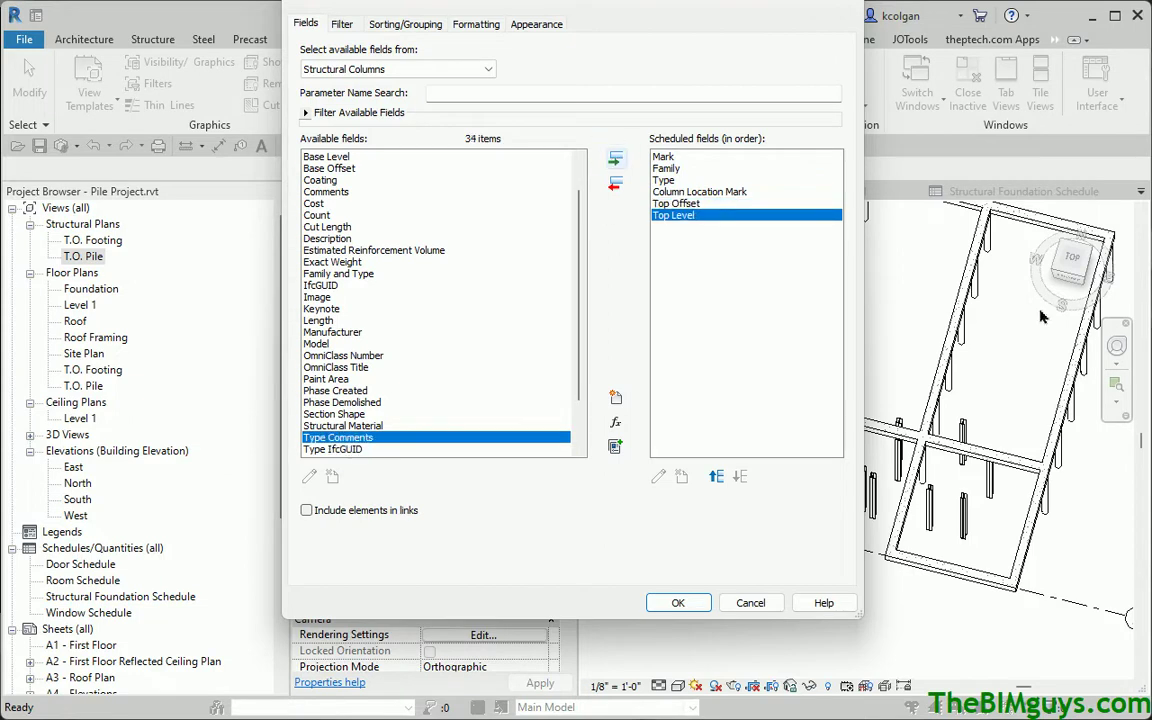
{"action": "left_click", "coordinate": [678, 603]}
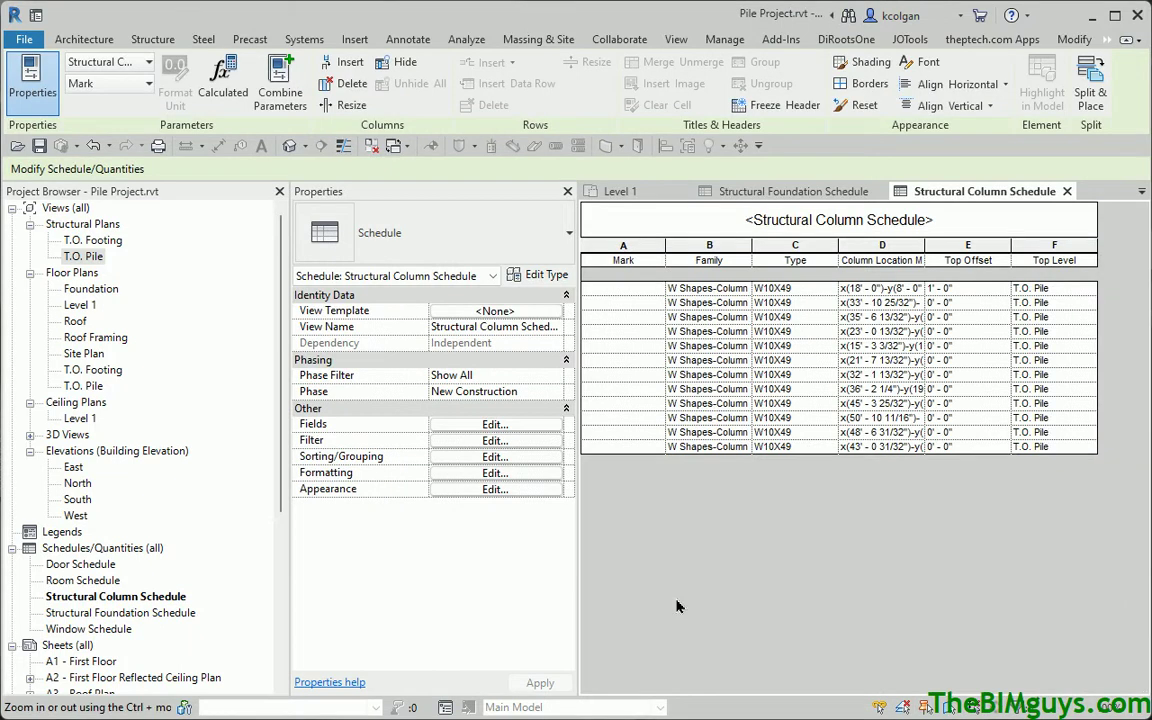
{"action": "left_click_drag", "start_coordinate": [925, 247], "coordinate": [972, 247]}
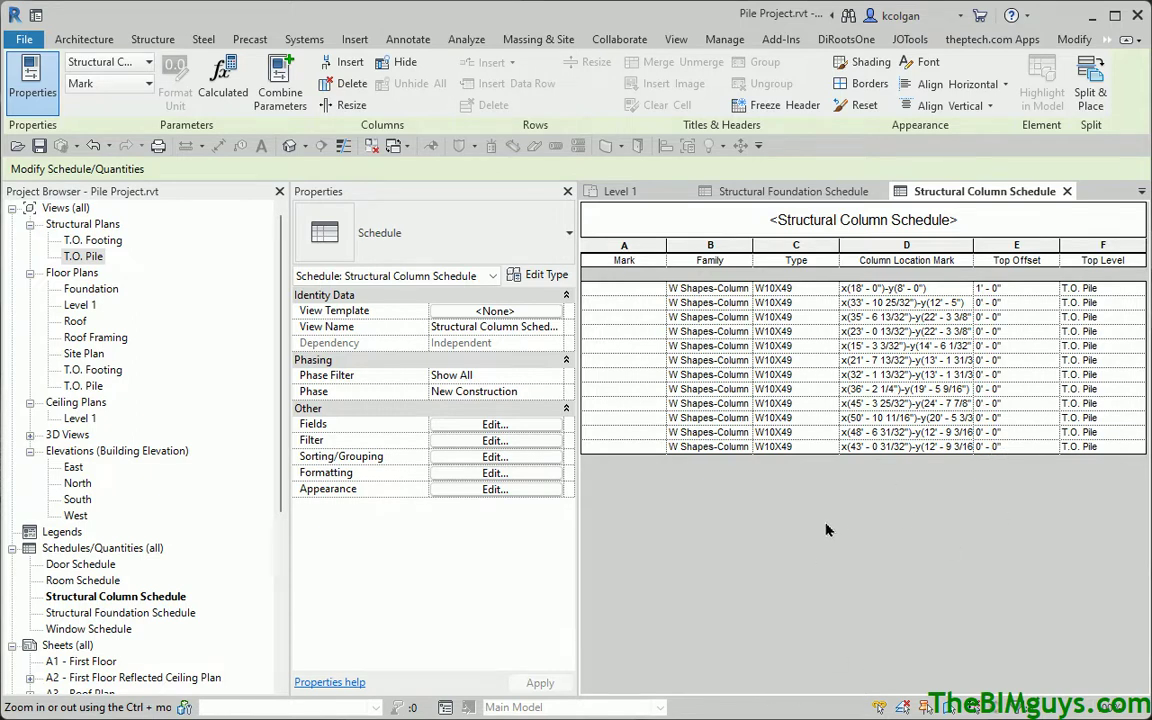
- Return to the 3D view and examine the scheduled columns against the x and y grids from an angled front view
{"action": "left_click", "coordinate": [289, 146]}
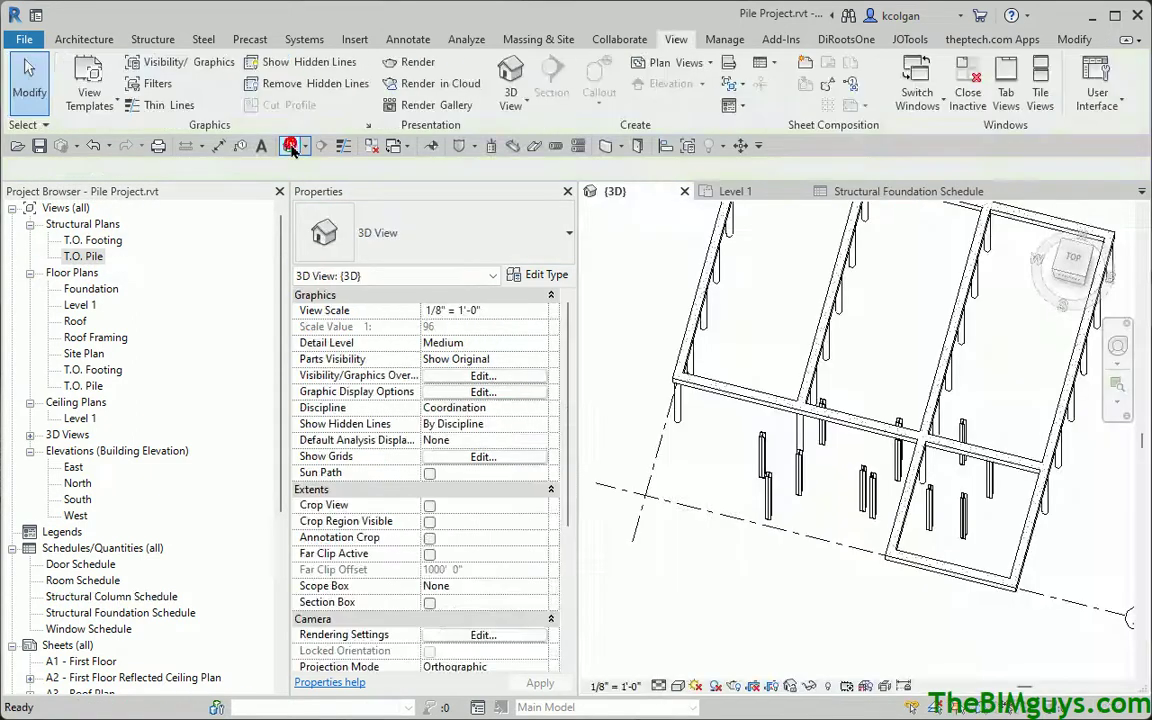
{"action": "middle_click_drag", "start_coordinate": [838, 515], "coordinate": [898, 510], "text": "shift"}
{"action": "middle_click_drag", "start_coordinate": [640, 508], "coordinate": [680, 551], "text": "shift"}
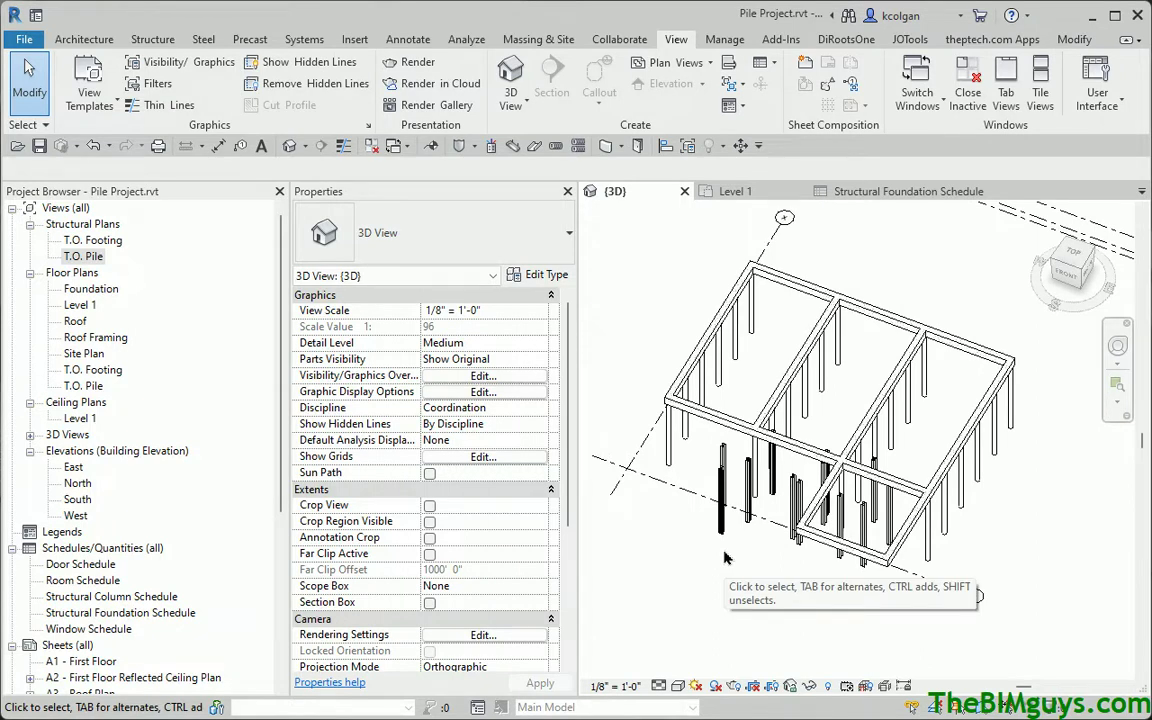
{"action": "key", "text": "alt"}
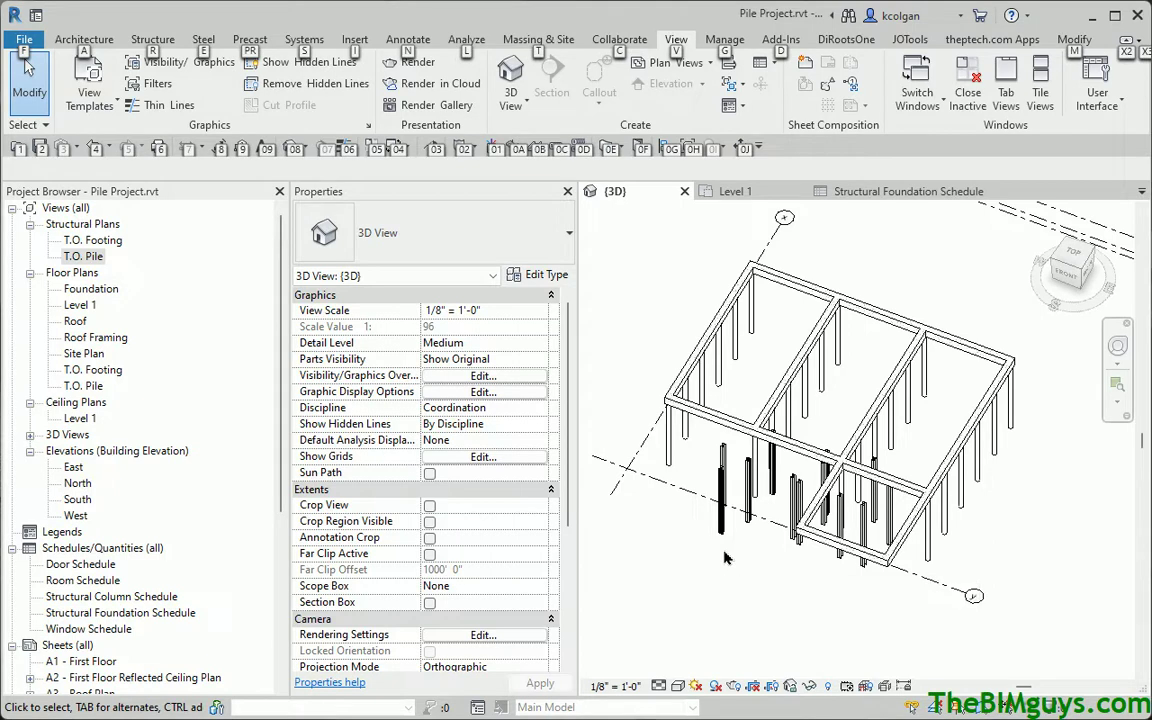